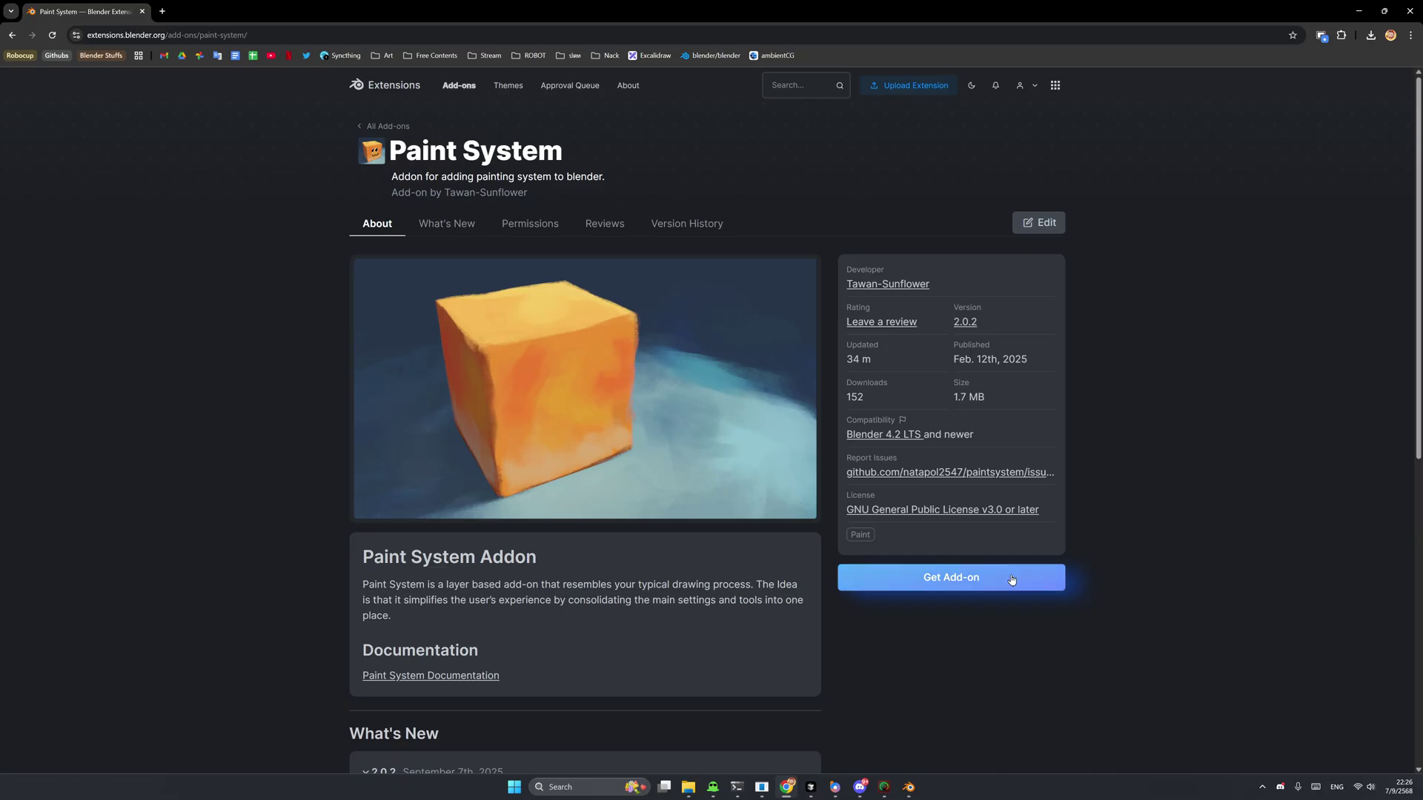
Step: Switch from the Paint System add-on page in the browser to the Blender window with the cube
{"action": "left_click", "coordinate": [910, 788]}
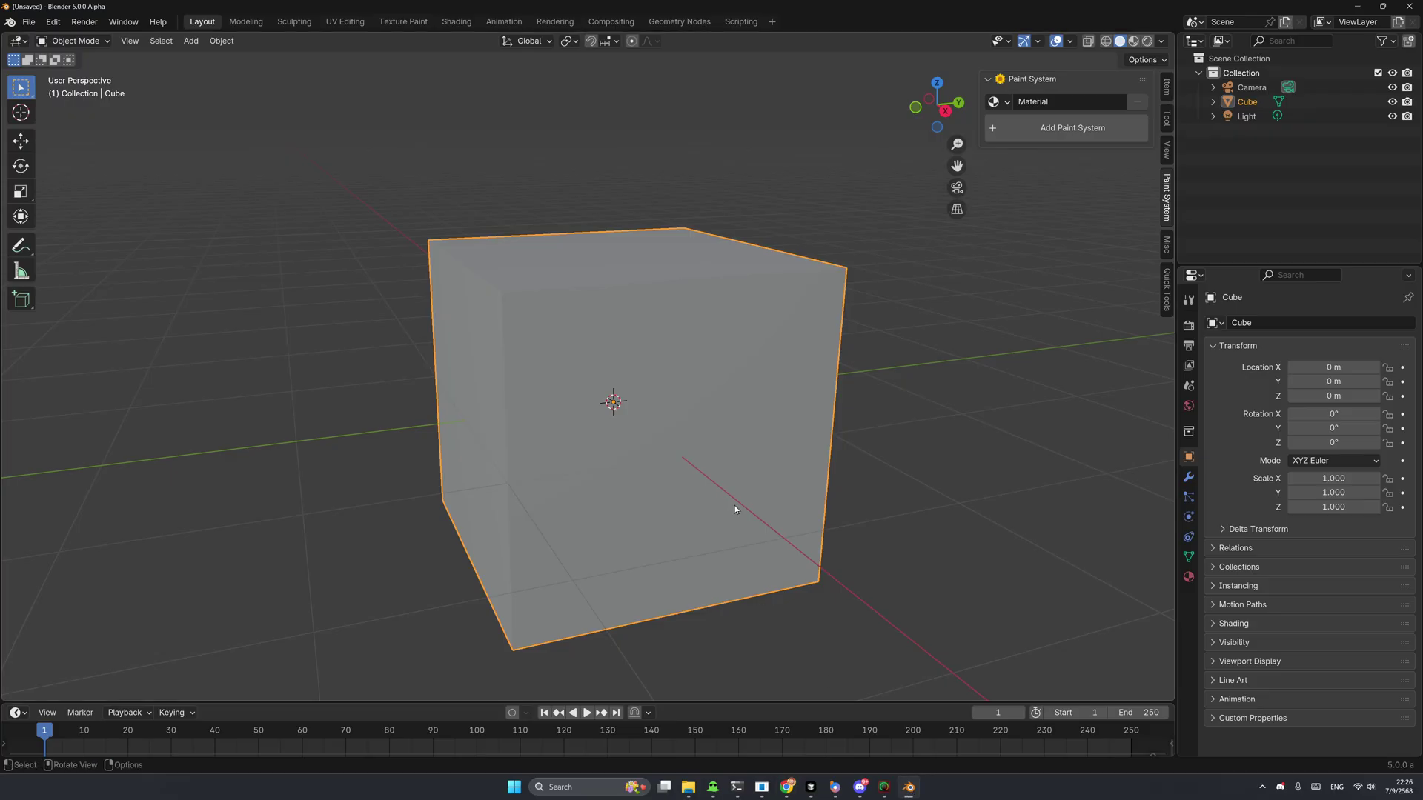
{"action": "left_click", "coordinate": [54, 22]}
{"action": "left_click", "coordinate": [106, 225]}
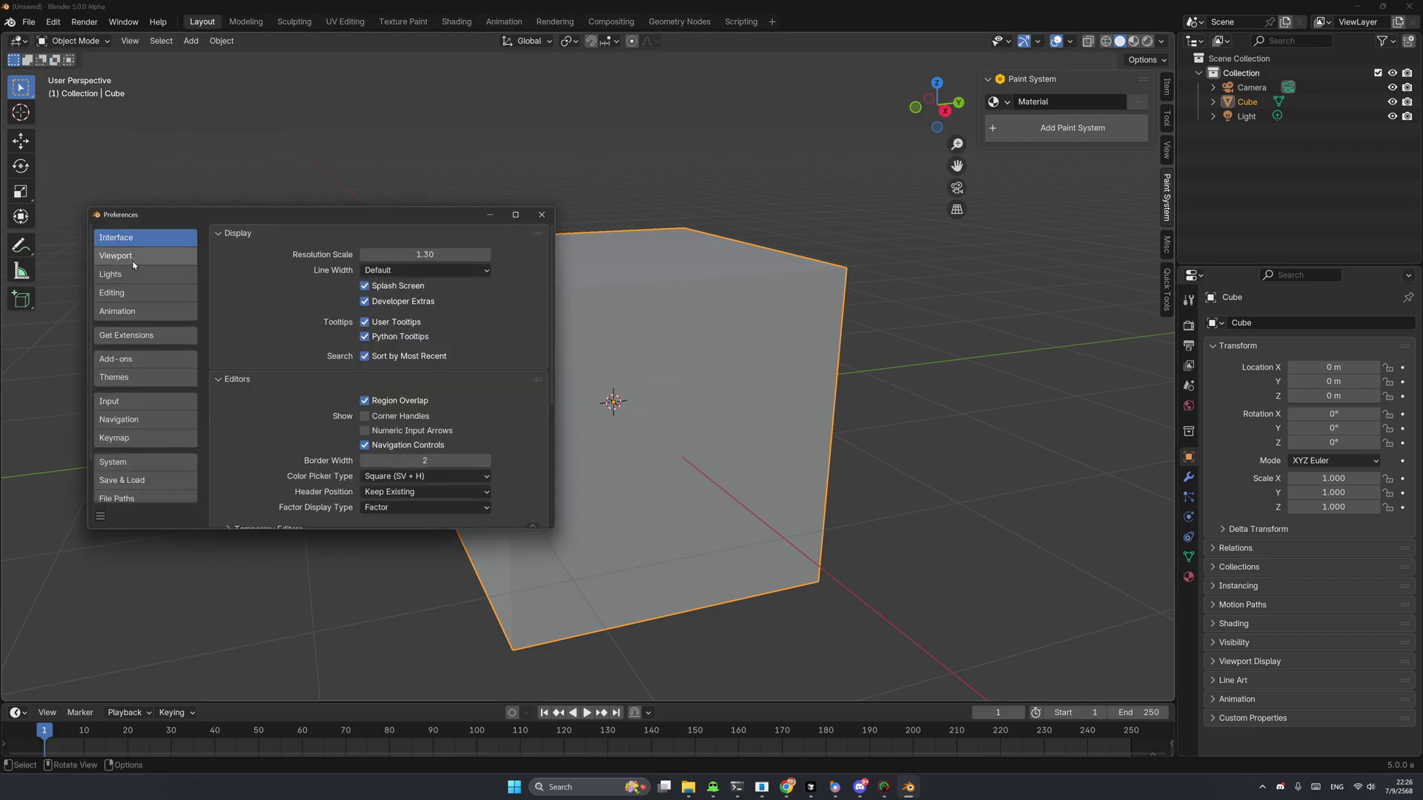
{"action": "left_click", "coordinate": [137, 335]}
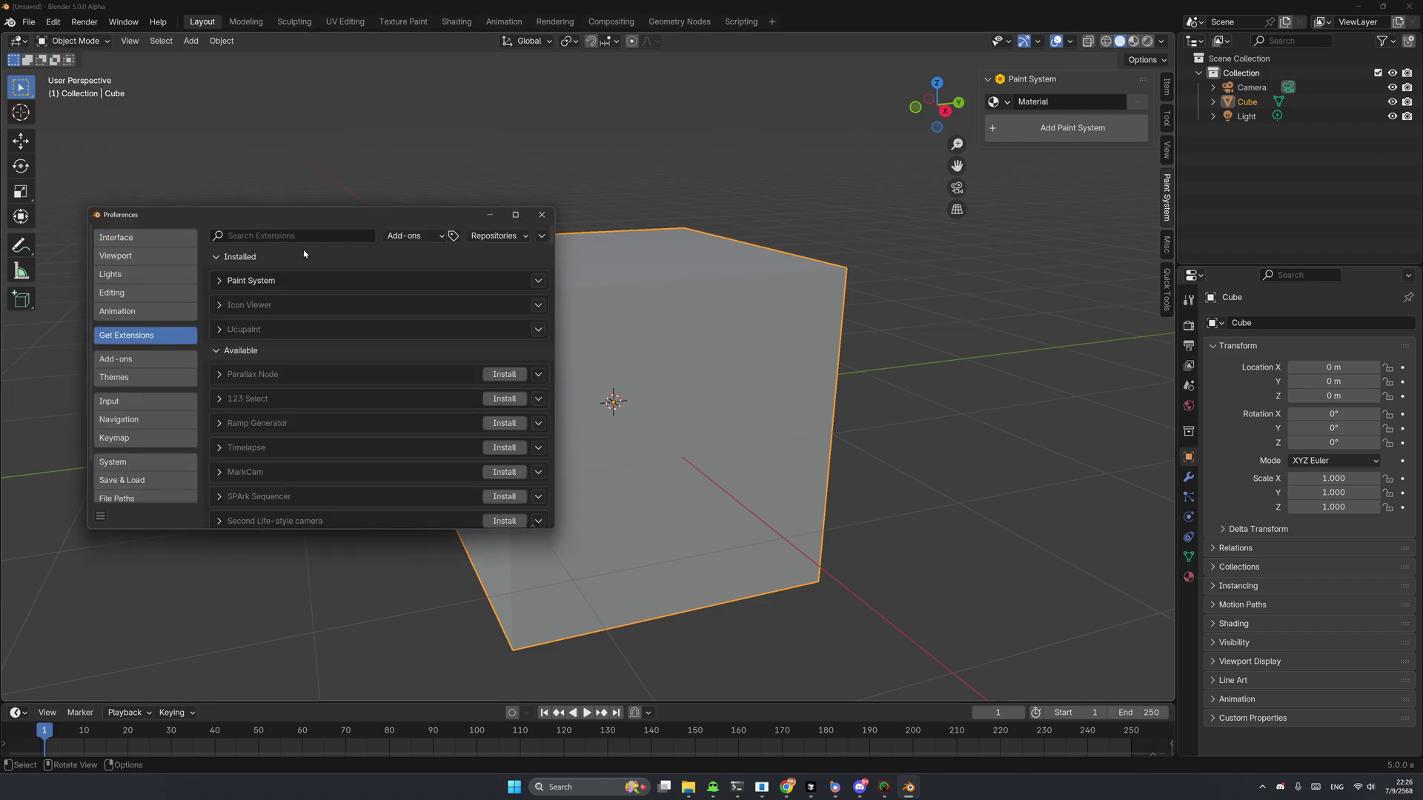
{"action": "left_click", "coordinate": [541, 215]}
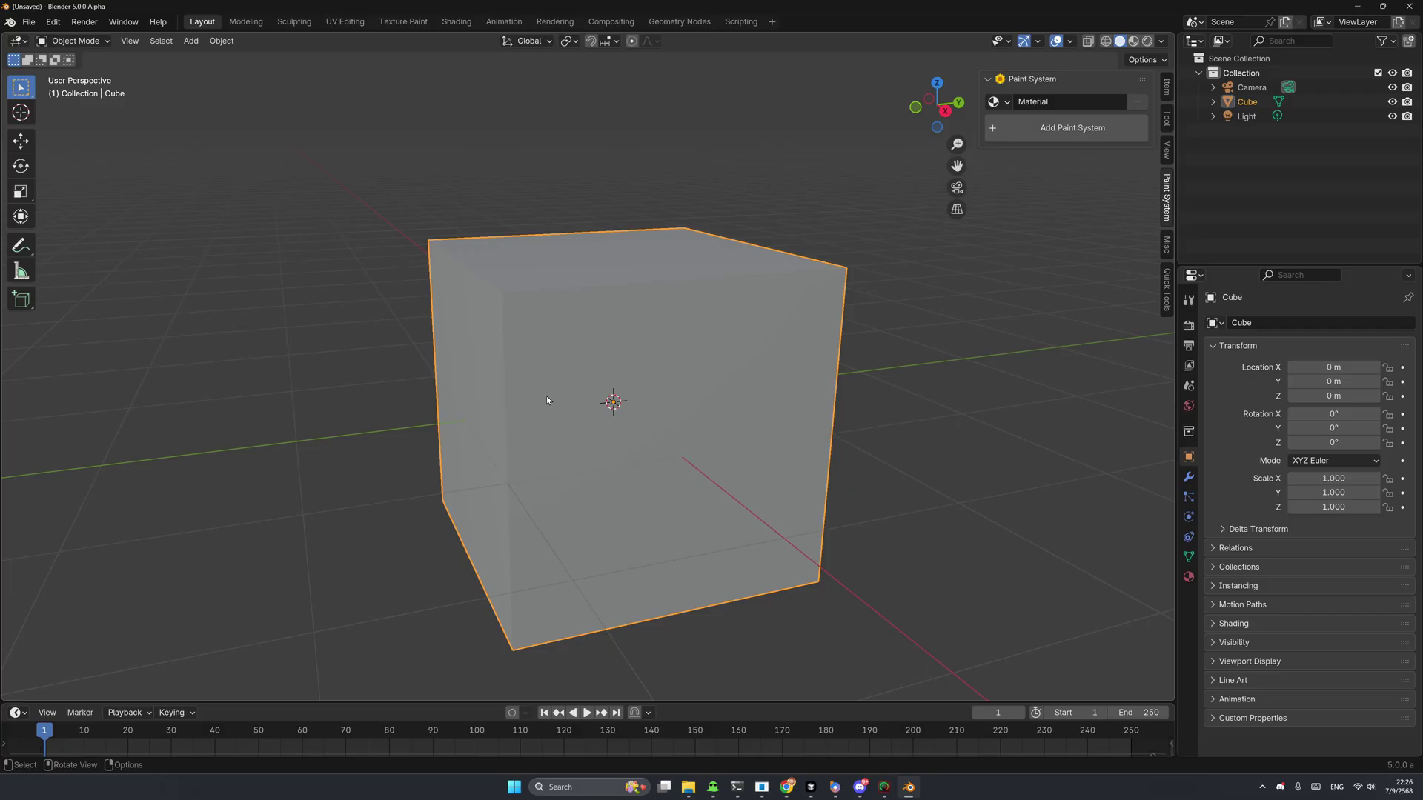
Step: Orbit and zoom around the cube, then start adding a new Paint System group
{"action": "middle_click_drag", "start_coordinate": [547, 400], "coordinate": [577, 390]}
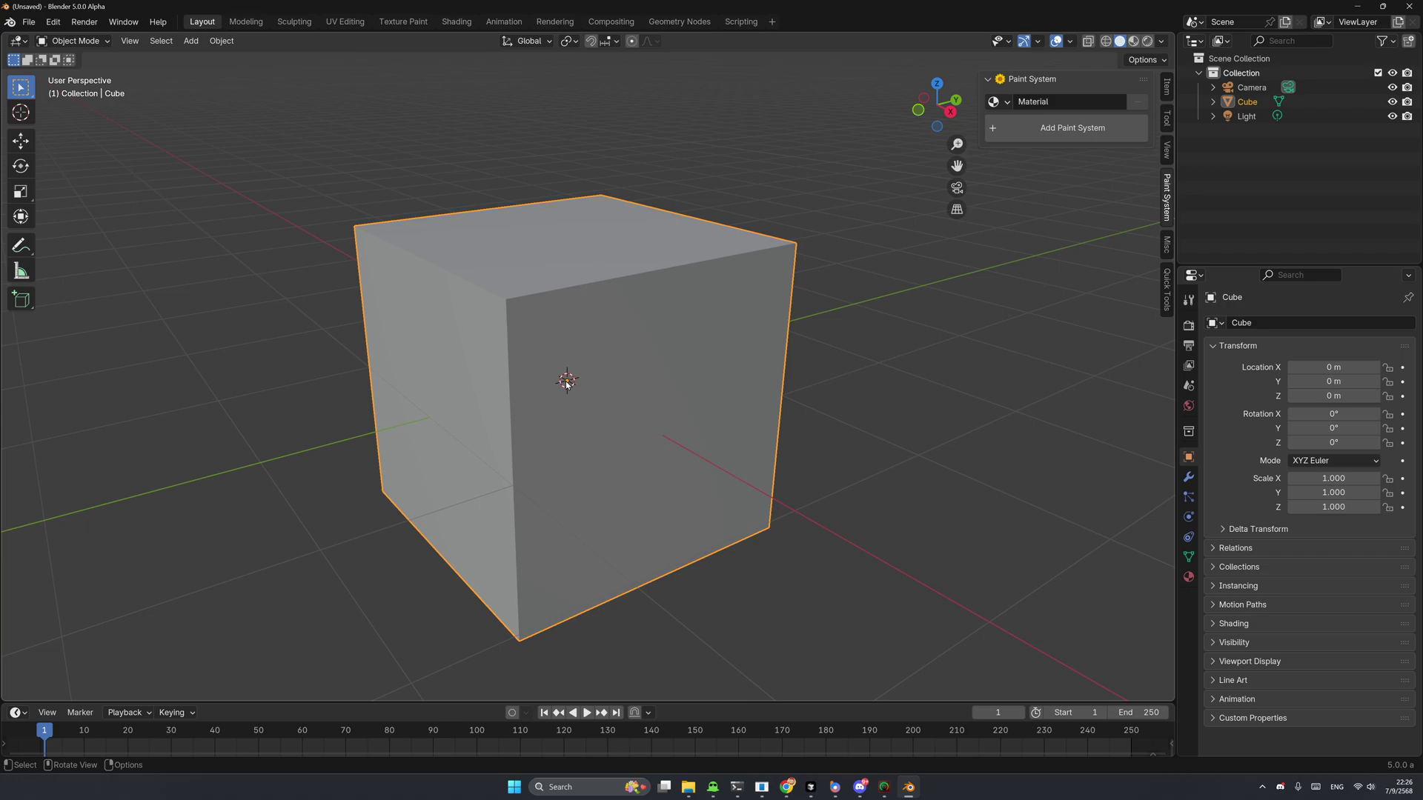
{"action": "key", "text": "ctrl"}
{"action": "mouse_move", "coordinate": [567, 383]}
{"action": "middle_mouse_down", "text": "ctrl"}
{"action": "mouse_move", "coordinate": [592, 344]}
{"action": "mouse_move", "coordinate": [567, 383]}
{"action": "middle_mouse_up", "text": "ctrl"}
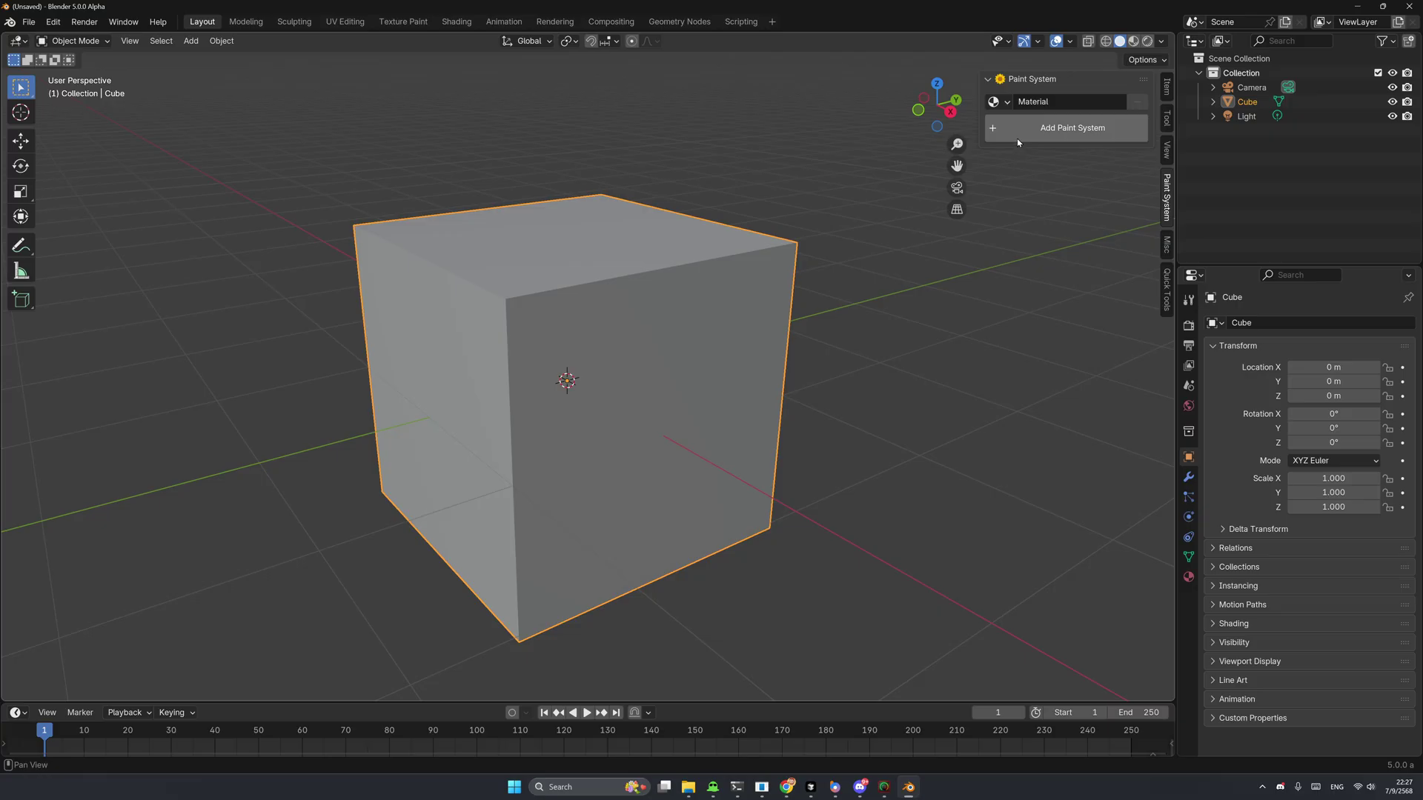
{"action": "scroll", "coordinate": [567, 381], "scroll_direction": "down", "scroll_amount": 2}
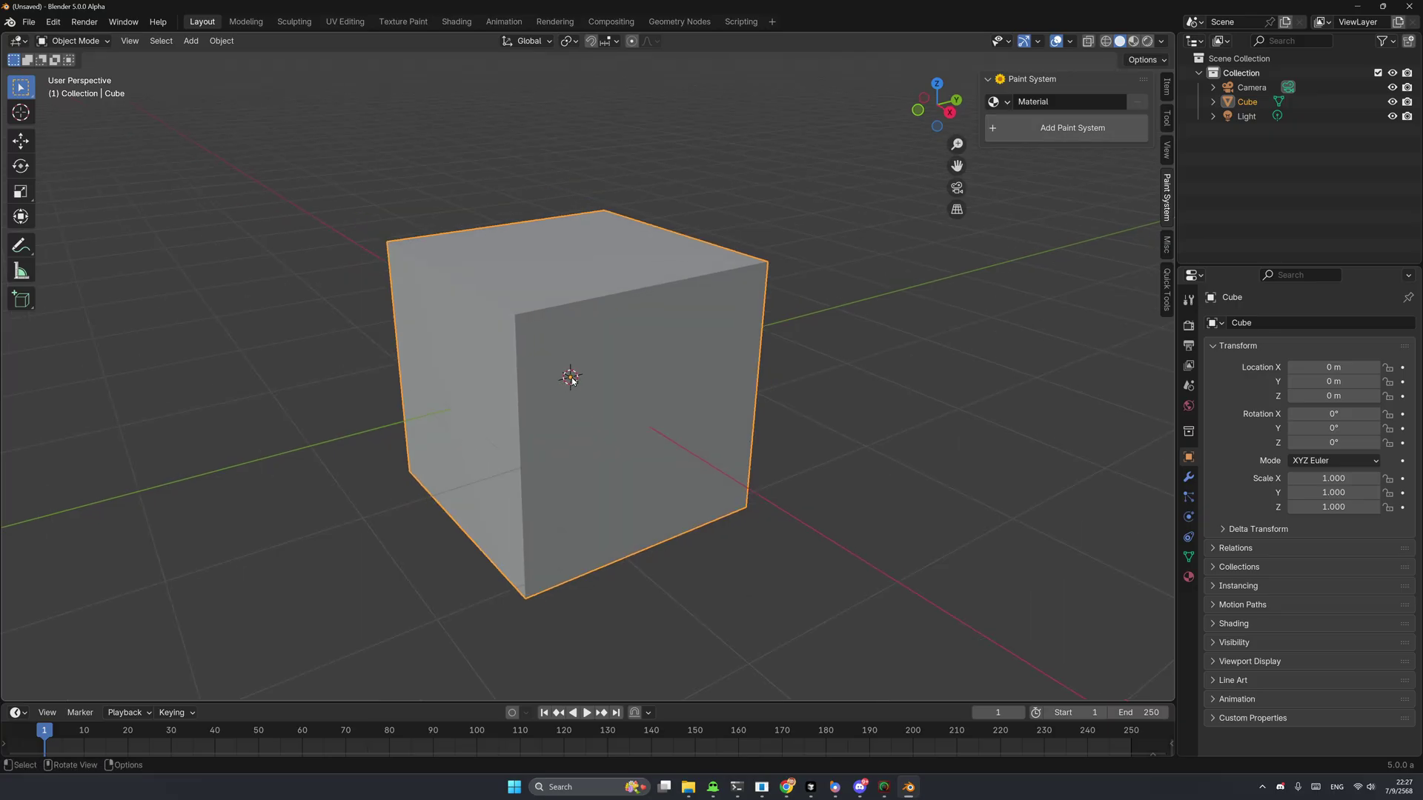
{"action": "left_click", "coordinate": [1042, 140]}
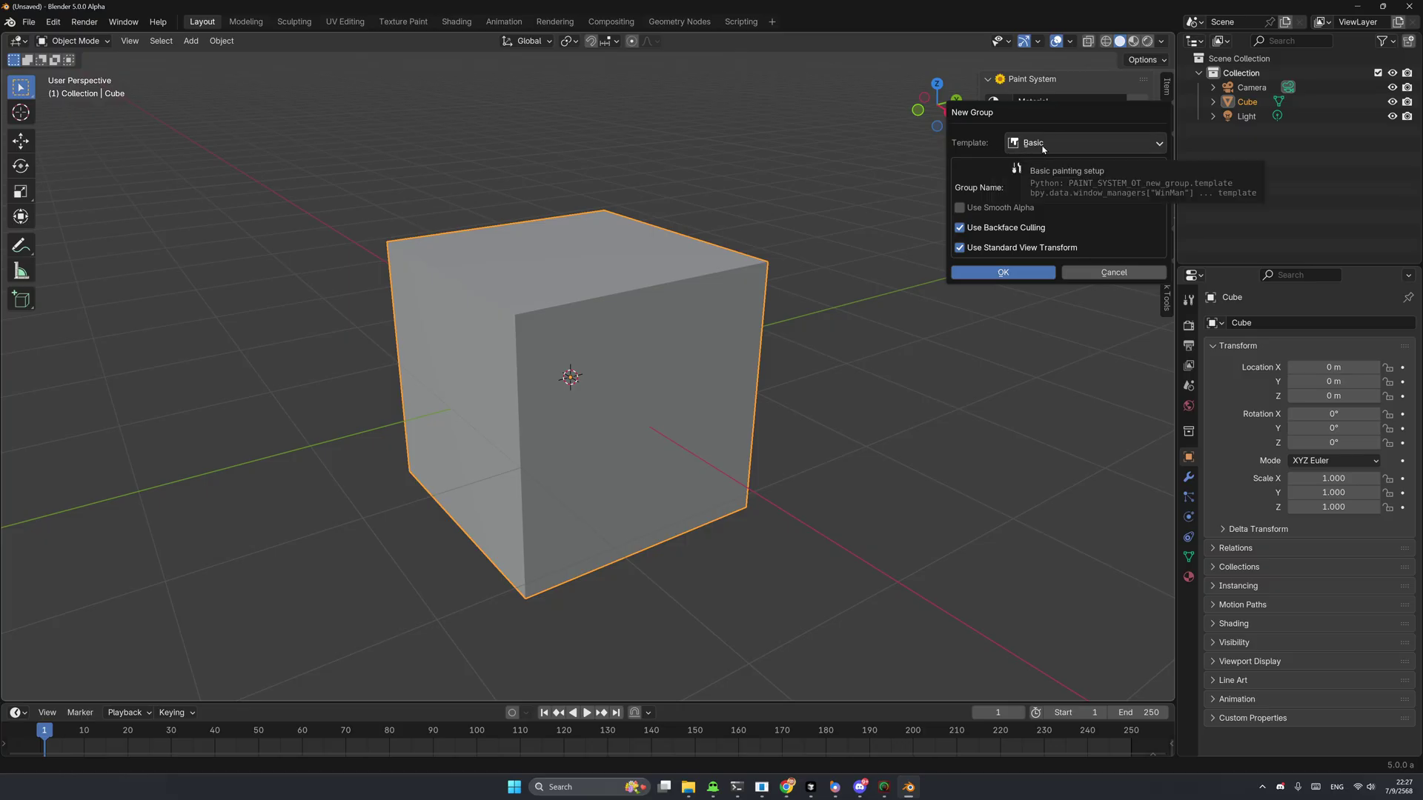
Step: Create the group from the Normals Painting template after briefly trying the PBR template
{"action": "left_click", "coordinate": [1047, 149]}
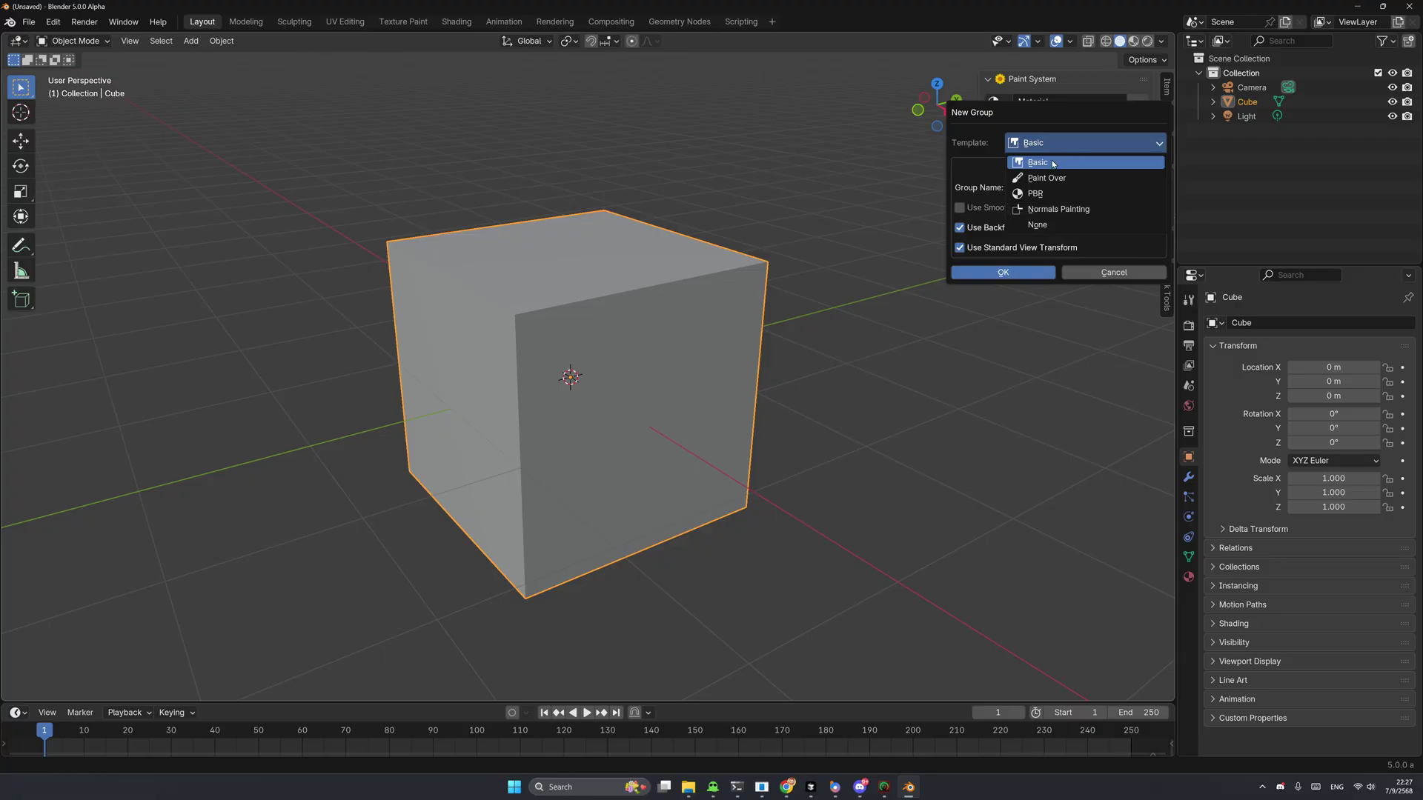
{"action": "left_click", "coordinate": [1060, 210]}
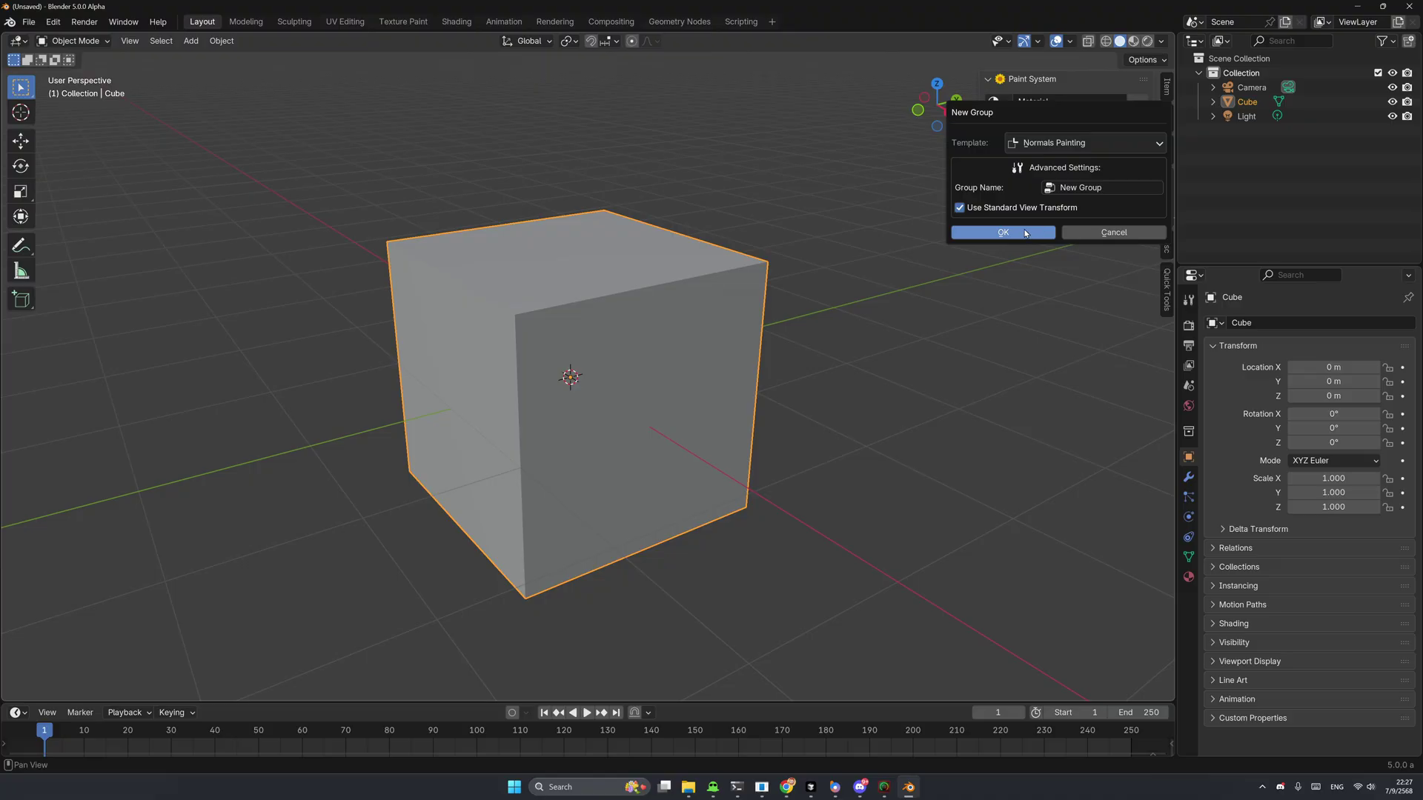
{"action": "left_click", "coordinate": [1045, 143]}
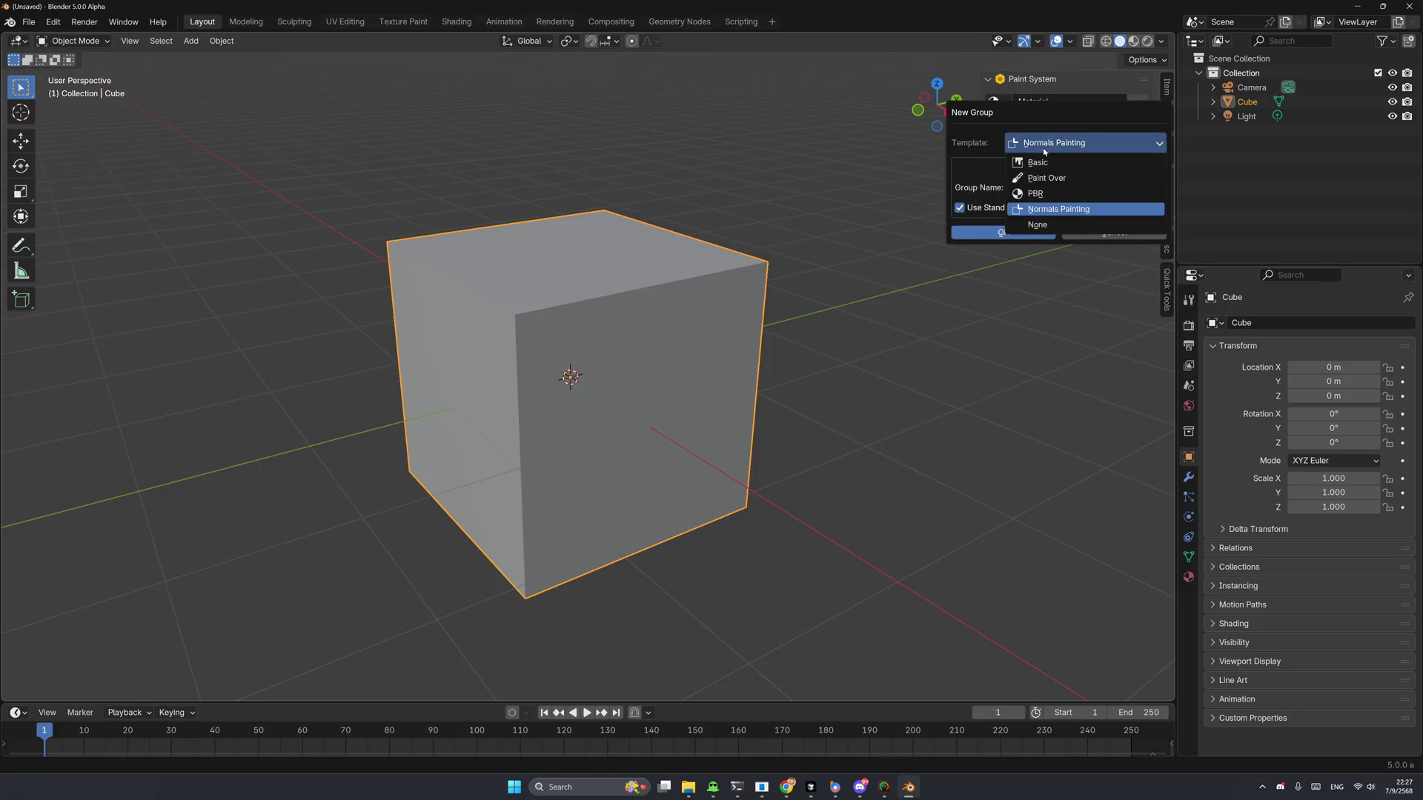
{"action": "left_click", "coordinate": [1045, 194]}
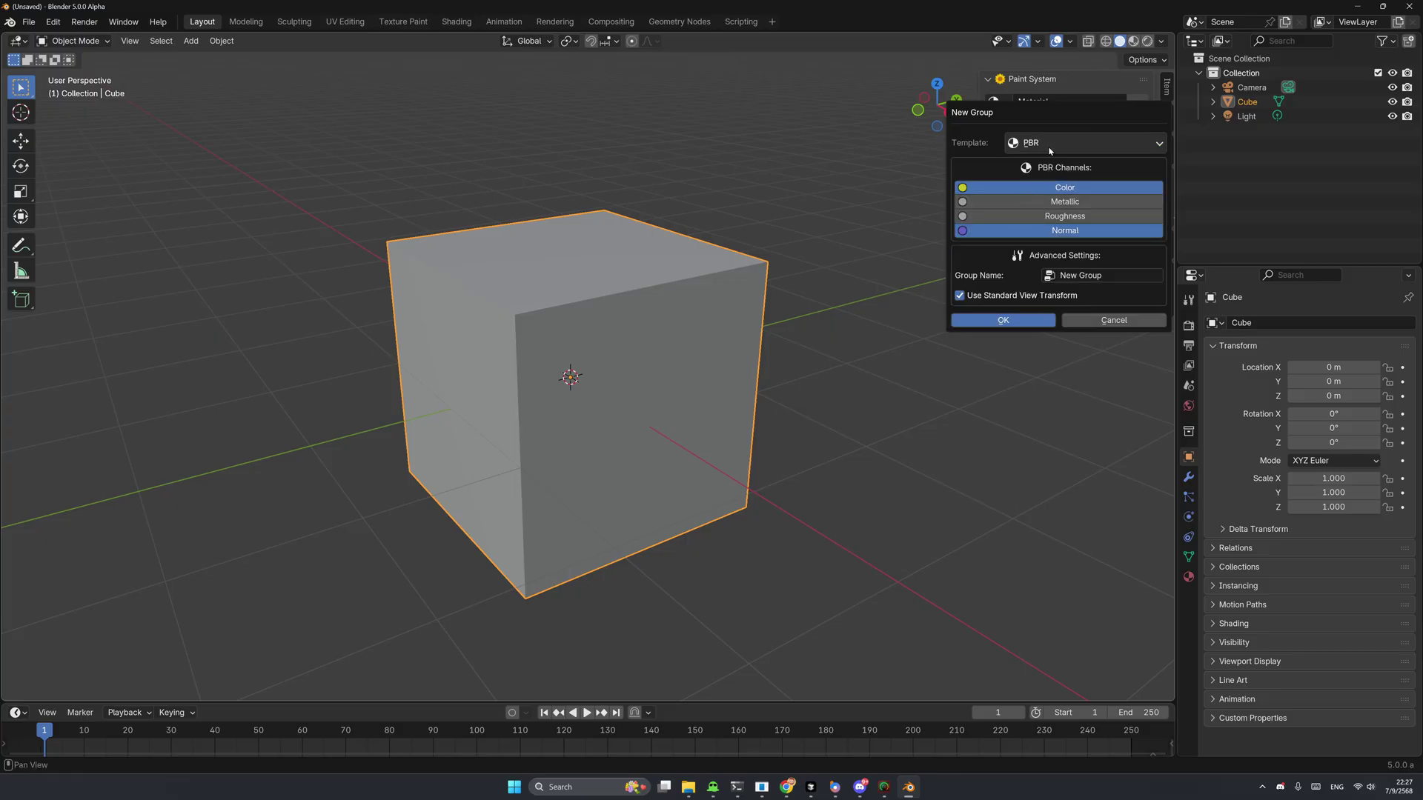
{"action": "left_click", "coordinate": [1045, 143]}
{"action": "left_click", "coordinate": [1061, 209]}
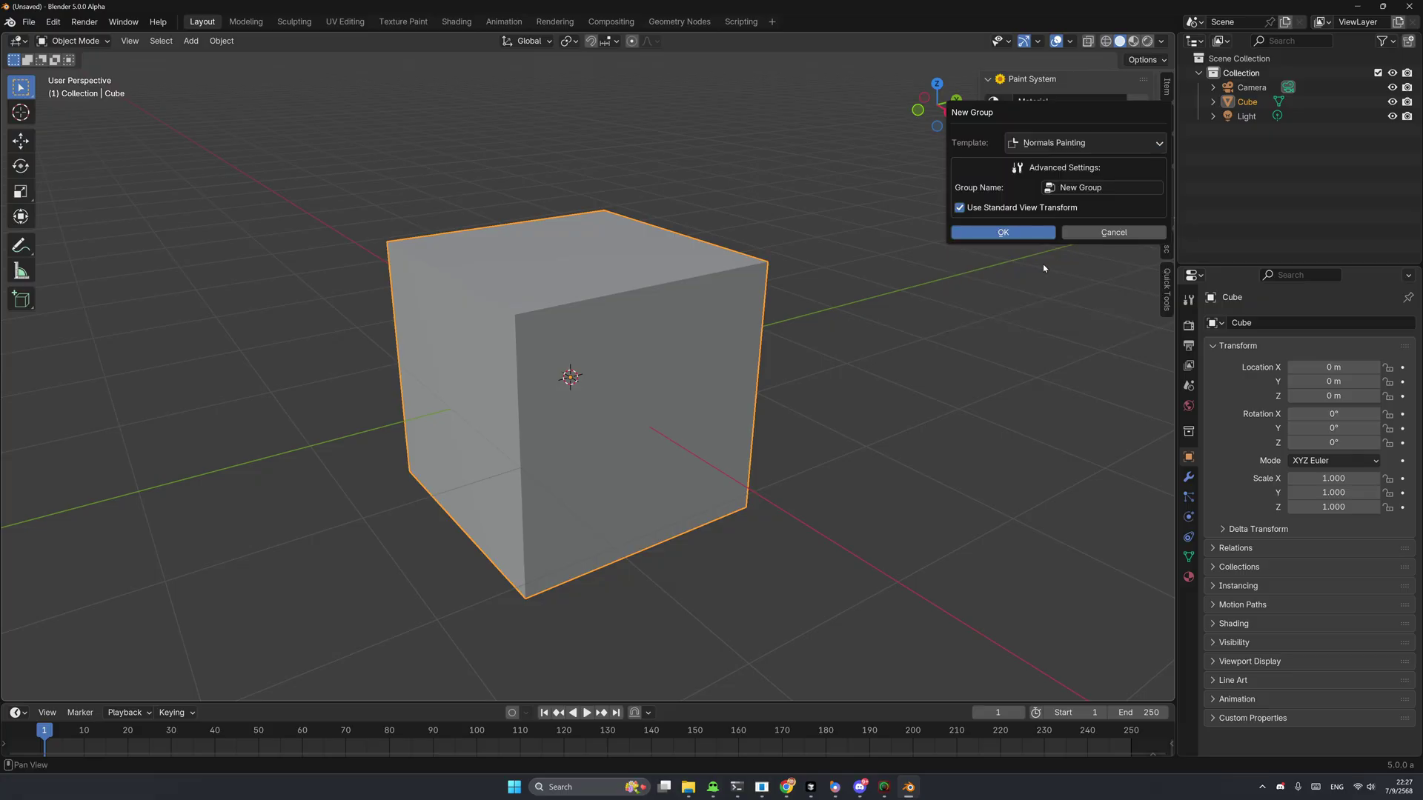
{"action": "left_click", "coordinate": [1018, 233]}
{"action": "mouse_move", "coordinate": [743, 327]}
{"action": "middle_mouse_down"}
{"action": "mouse_move", "coordinate": [708, 335]}
{"action": "mouse_move", "coordinate": [701, 318]}
{"action": "middle_mouse_up"}
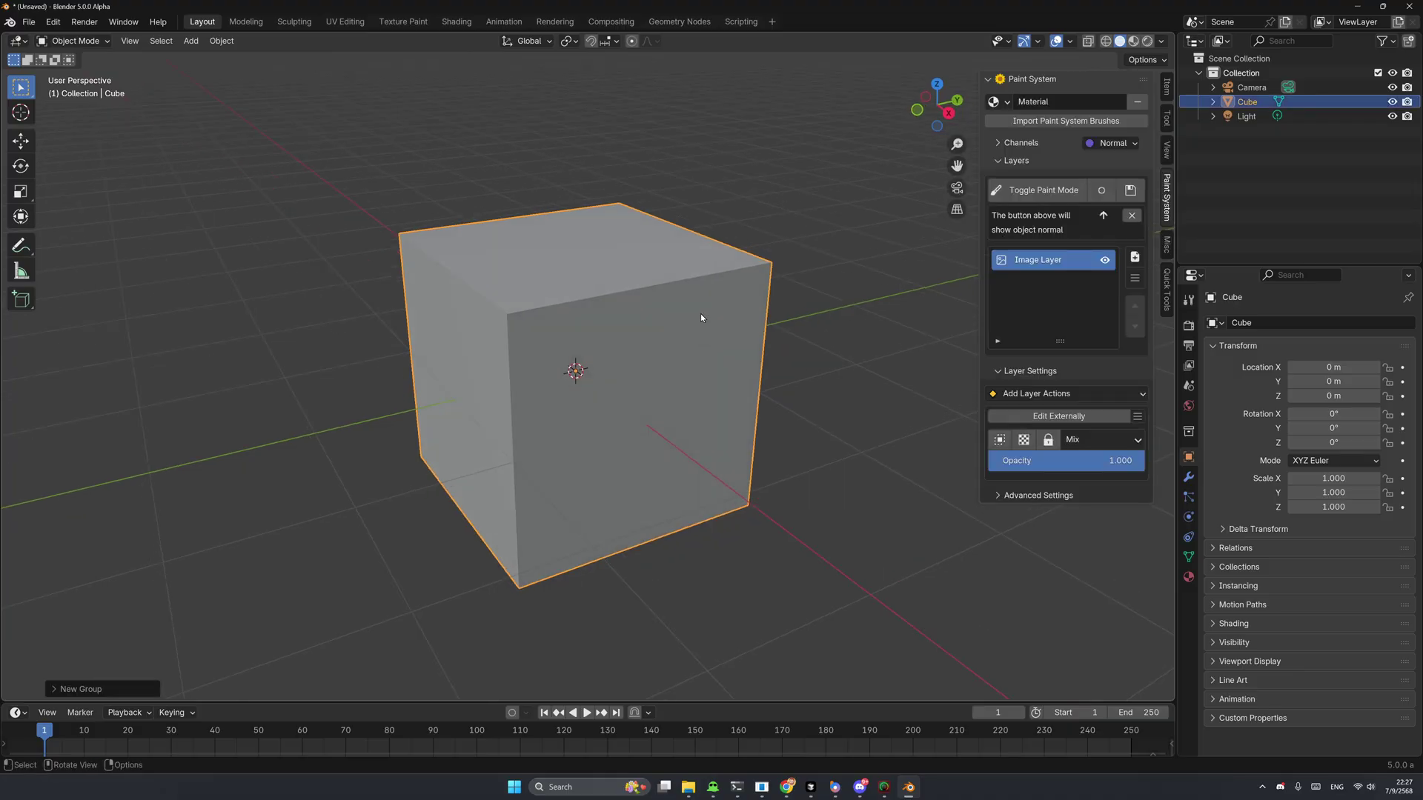
Step: Put the cube into texture painting and preview its Normal channel as direction colours
{"action": "left_click", "coordinate": [1043, 189]}
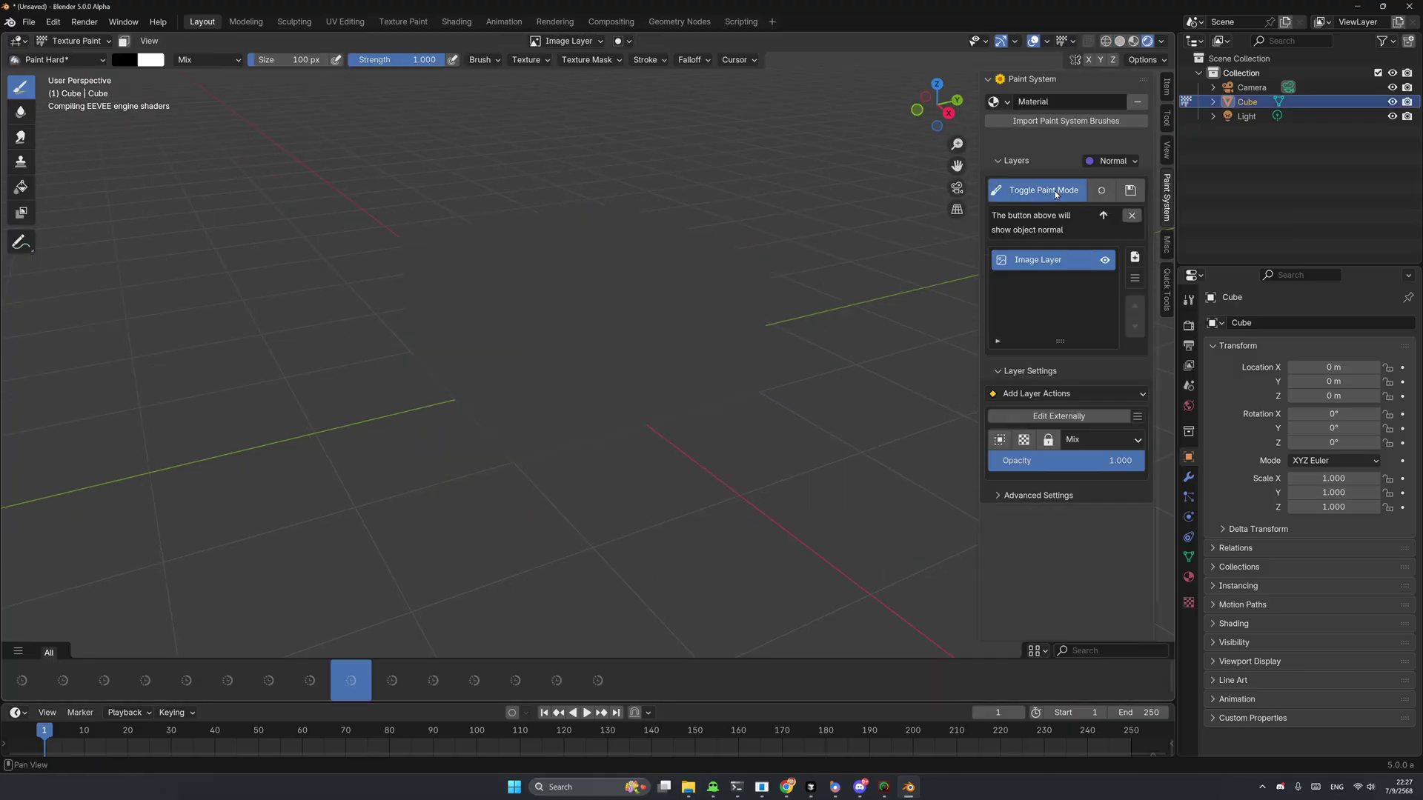
{"action": "mouse_move", "coordinate": [682, 296]}
{"action": "middle_mouse_down"}
{"action": "mouse_move", "coordinate": [692, 316]}
{"action": "mouse_move", "coordinate": [619, 318]}
{"action": "mouse_move", "coordinate": [651, 279]}
{"action": "mouse_move", "coordinate": [613, 310]}
{"action": "mouse_move", "coordinate": [616, 342]}
{"action": "middle_mouse_up"}
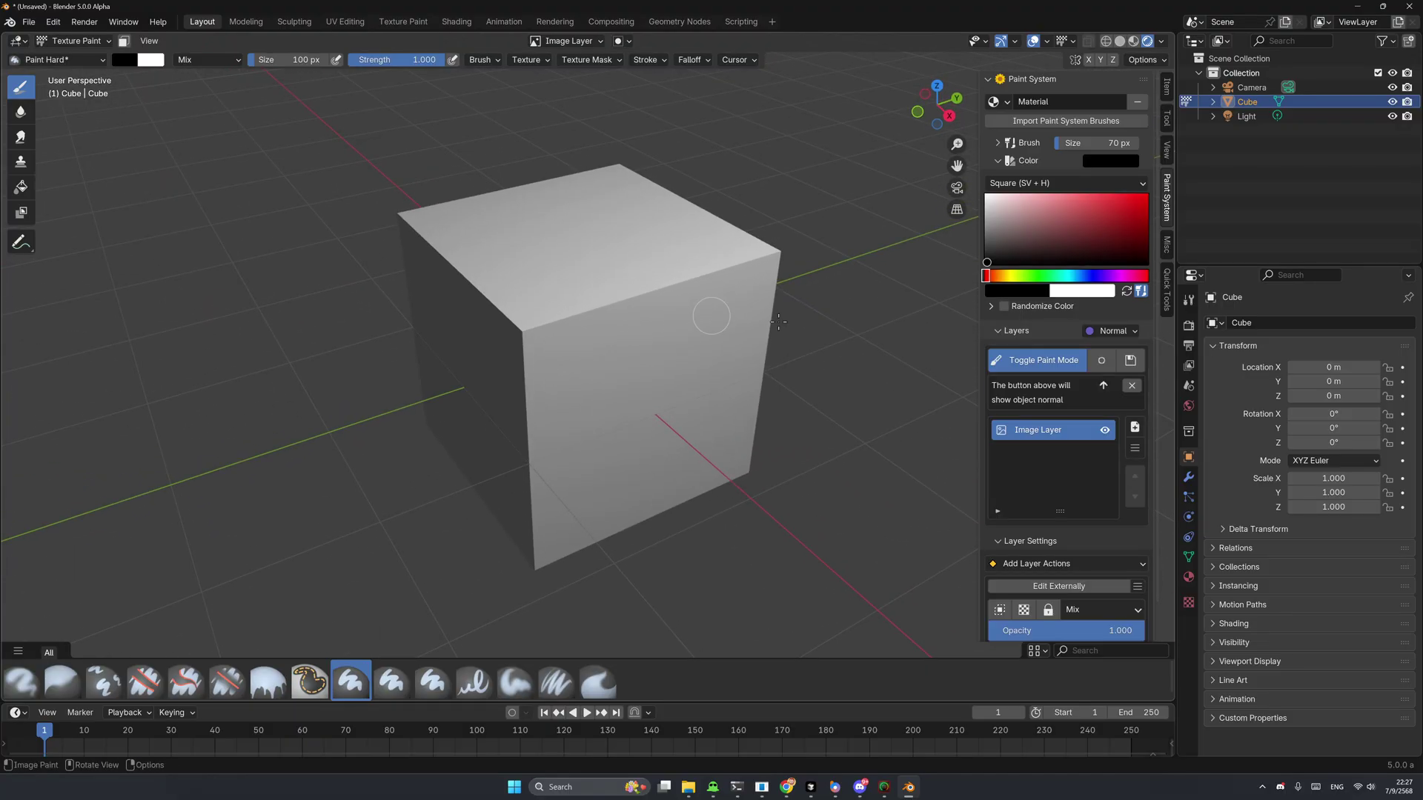
{"action": "middle_click_drag", "start_coordinate": [728, 318], "coordinate": [741, 310]}
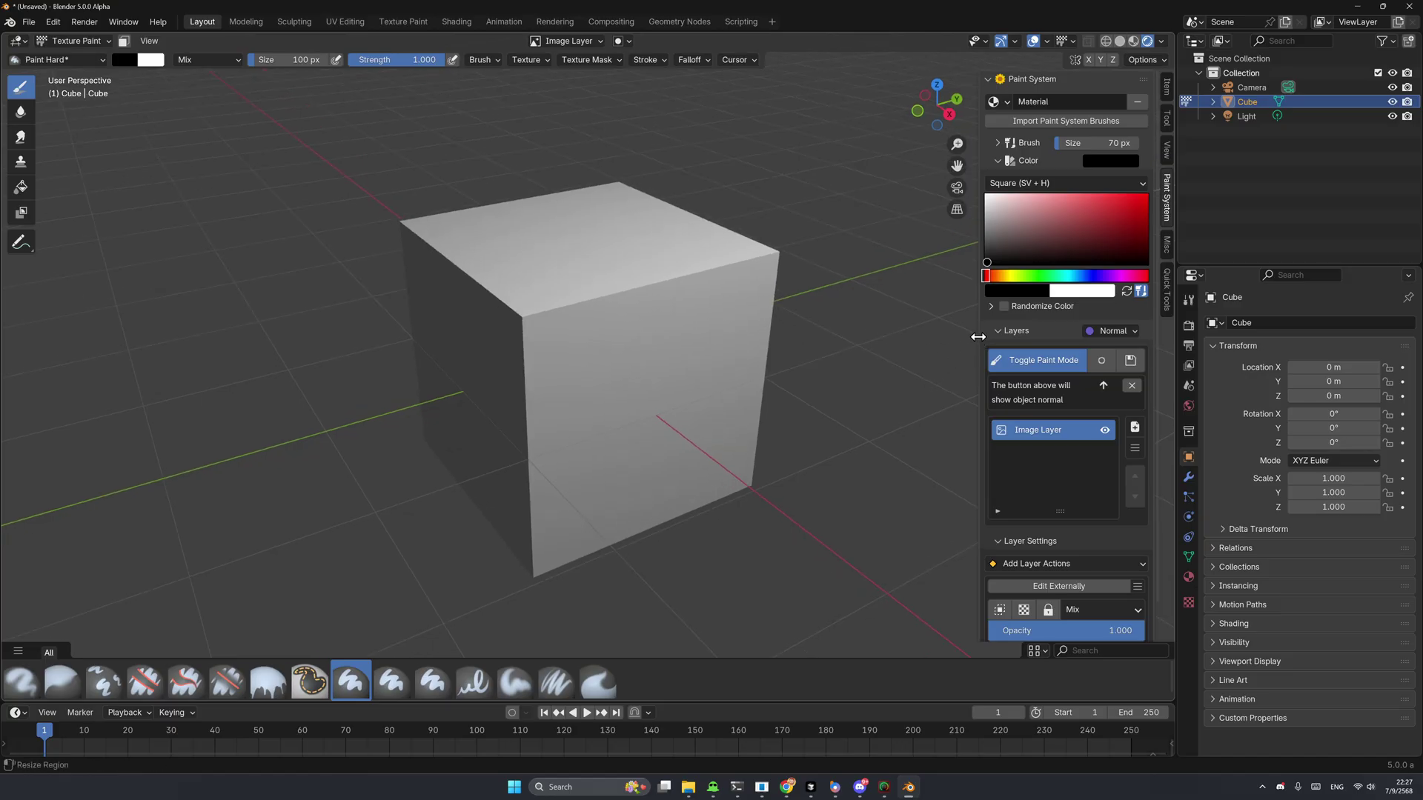
{"action": "left_click", "coordinate": [1101, 362]}
{"action": "middle_click_drag", "start_coordinate": [958, 348], "coordinate": [604, 288]}
{"action": "scroll", "coordinate": [618, 284], "scroll_direction": "up", "scroll_amount": 2}
Step: Sample lavender from the top face, import Paint System brushes, and size PS_Gouache to 148 px
{"action": "key", "text": "s"}
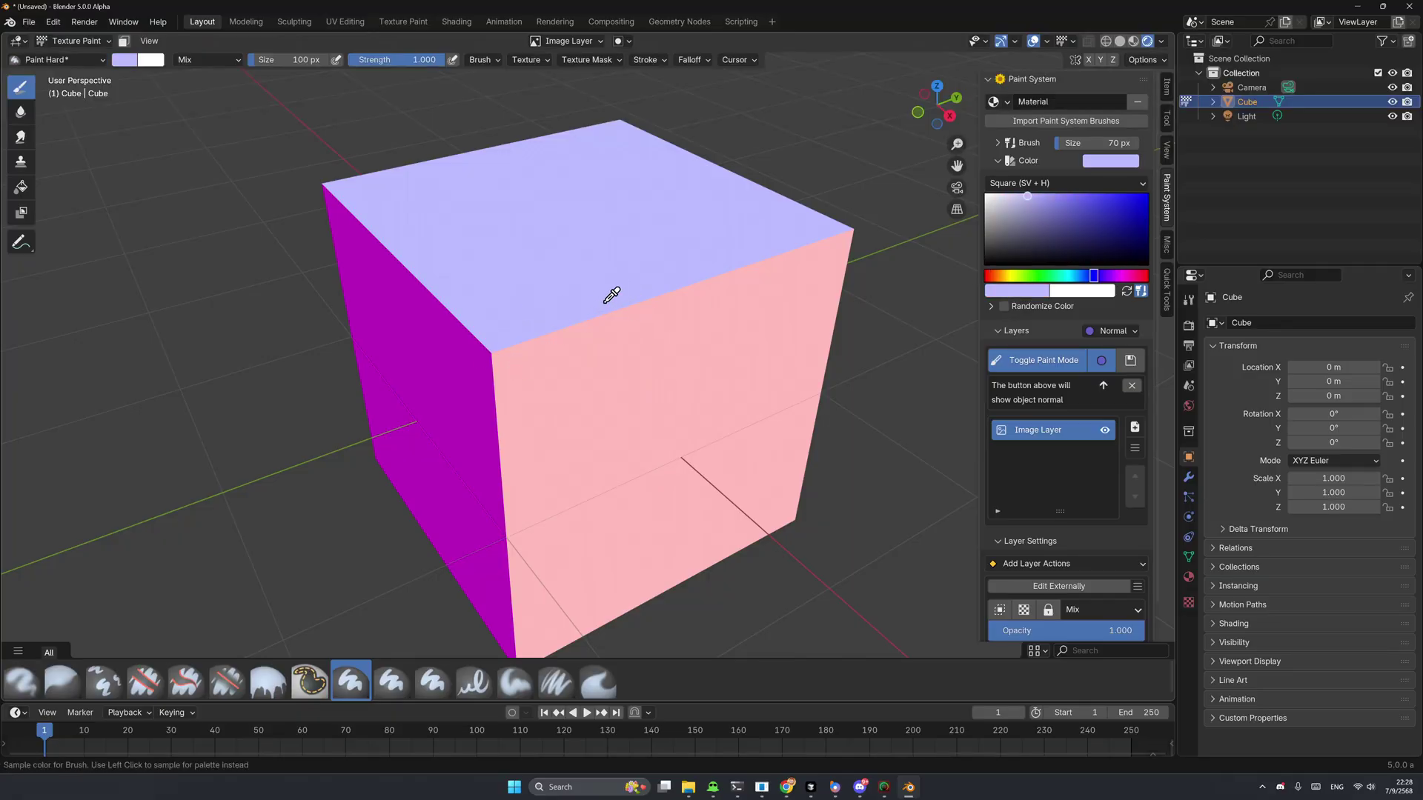
{"action": "left_click", "coordinate": [635, 288]}
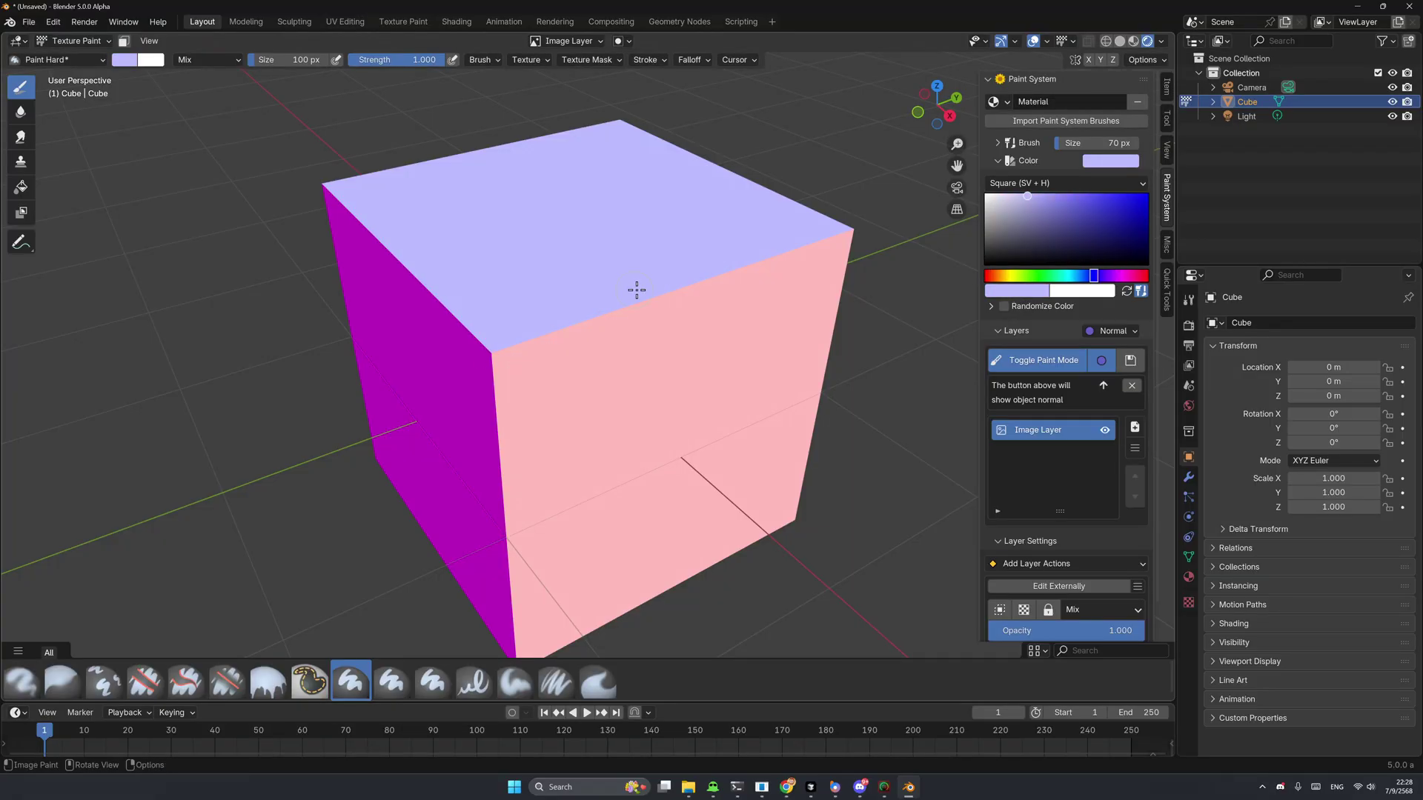
{"action": "left_click", "coordinate": [1067, 125]}
{"action": "left_click", "coordinate": [16, 686]}
{"action": "mouse_move", "coordinate": [638, 331]}
{"action": "middle_mouse_down"}
{"action": "mouse_move", "coordinate": [635, 346]}
{"action": "mouse_move", "coordinate": [667, 279]}
{"action": "mouse_move", "coordinate": [645, 282]}
{"action": "middle_mouse_up"}
{"action": "key", "text": "f"}
{"action": "left_click", "coordinate": [677, 277]}
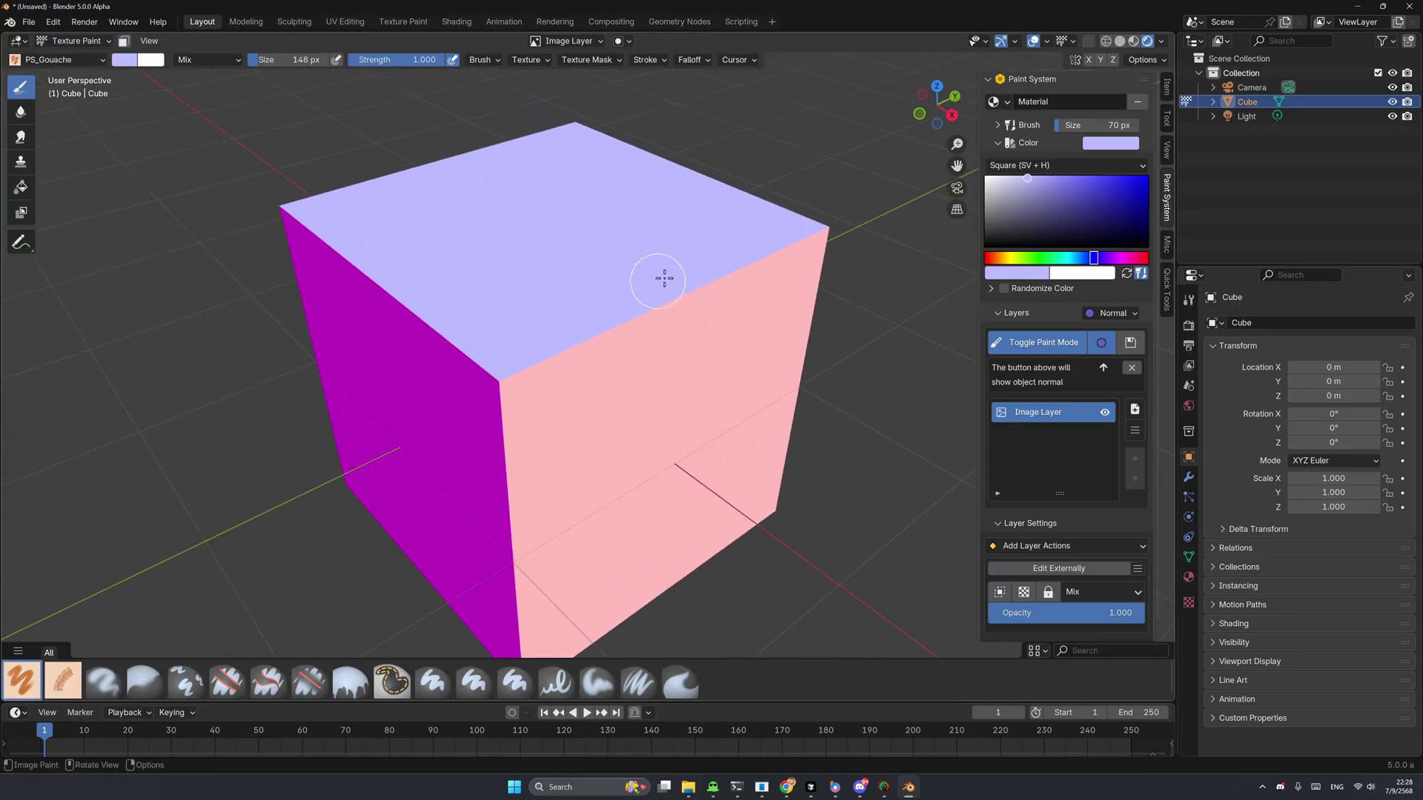
Step: Paint lavender, pink and magenta strokes along the pink face's top and left edges
{"action": "mouse_move", "coordinate": [673, 300]}
{"action": "left_mouse_down"}
{"action": "mouse_move", "coordinate": [587, 327]}
{"action": "mouse_move", "coordinate": [749, 247]}
{"action": "left_mouse_up"}
{"action": "mouse_move", "coordinate": [713, 287]}
{"action": "middle_mouse_down"}
{"action": "mouse_move", "coordinate": [710, 268]}
{"action": "mouse_move", "coordinate": [556, 378]}
{"action": "middle_mouse_up"}
{"action": "key", "text": "s"}
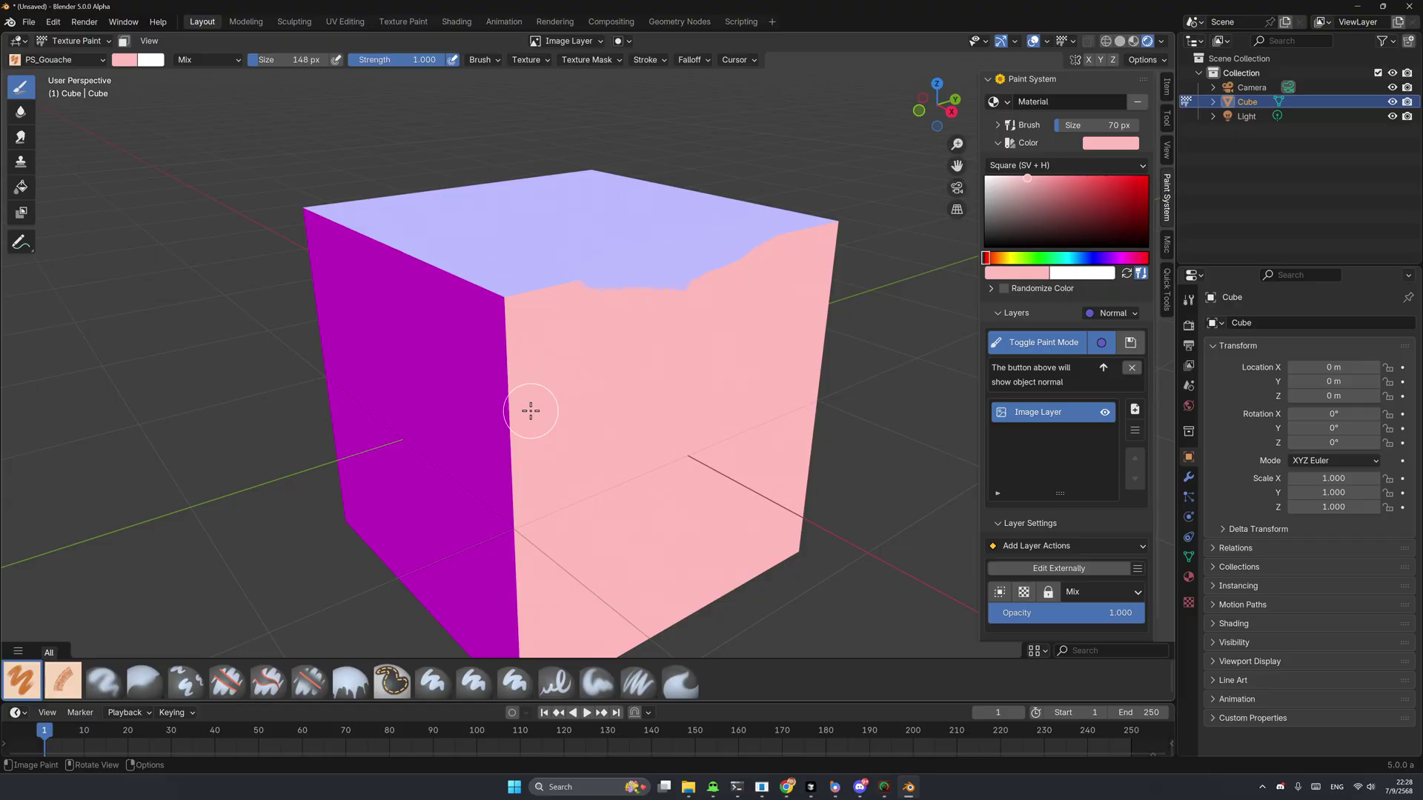
{"action": "mouse_move", "coordinate": [531, 411]}
{"action": "left_mouse_down"}
{"action": "mouse_move", "coordinate": [511, 405]}
{"action": "mouse_move", "coordinate": [498, 597]}
{"action": "left_mouse_up"}
{"action": "key", "text": "s"}
{"action": "middle_click_drag", "start_coordinate": [470, 499], "coordinate": [502, 412]}
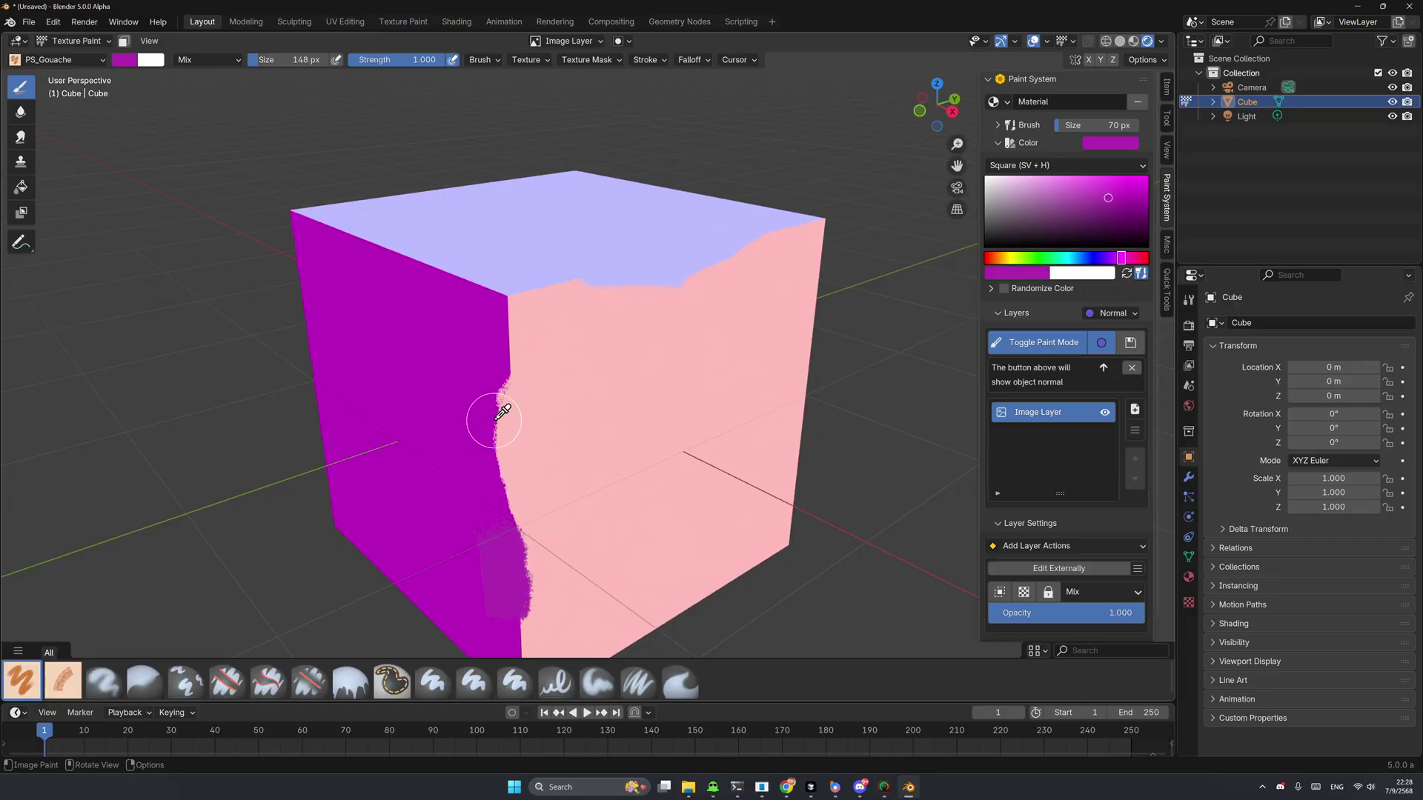
{"action": "key", "text": "shift+x"}
{"action": "left_click_drag", "start_coordinate": [494, 369], "coordinate": [492, 321]}
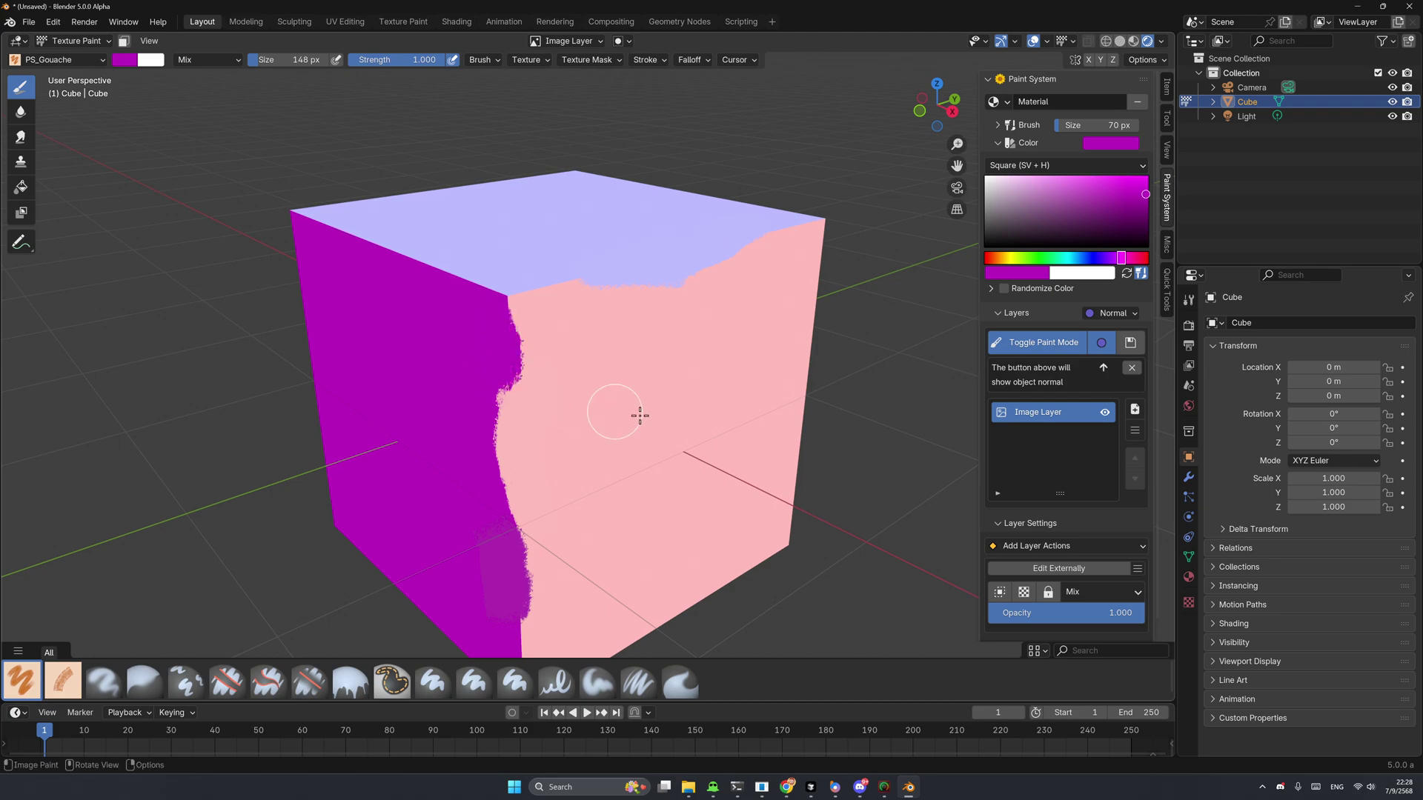
Step: Turn on brush colour randomization, adjusting hue and setting value randomization to 0.06
{"action": "left_click", "coordinate": [998, 288]}
{"action": "mouse_move", "coordinate": [1086, 306]}
{"action": "left_mouse_down"}
{"action": "mouse_move", "coordinate": [1087, 335]}
{"action": "mouse_move", "coordinate": [1126, 321]}
{"action": "mouse_move", "coordinate": [1127, 335]}
{"action": "left_mouse_up"}
{"action": "mouse_move", "coordinate": [633, 342]}
{"action": "middle_mouse_down", "text": "shift"}
{"action": "mouse_move", "coordinate": [624, 324]}
{"action": "mouse_move", "coordinate": [582, 327]}
{"action": "middle_mouse_up", "text": "shift"}
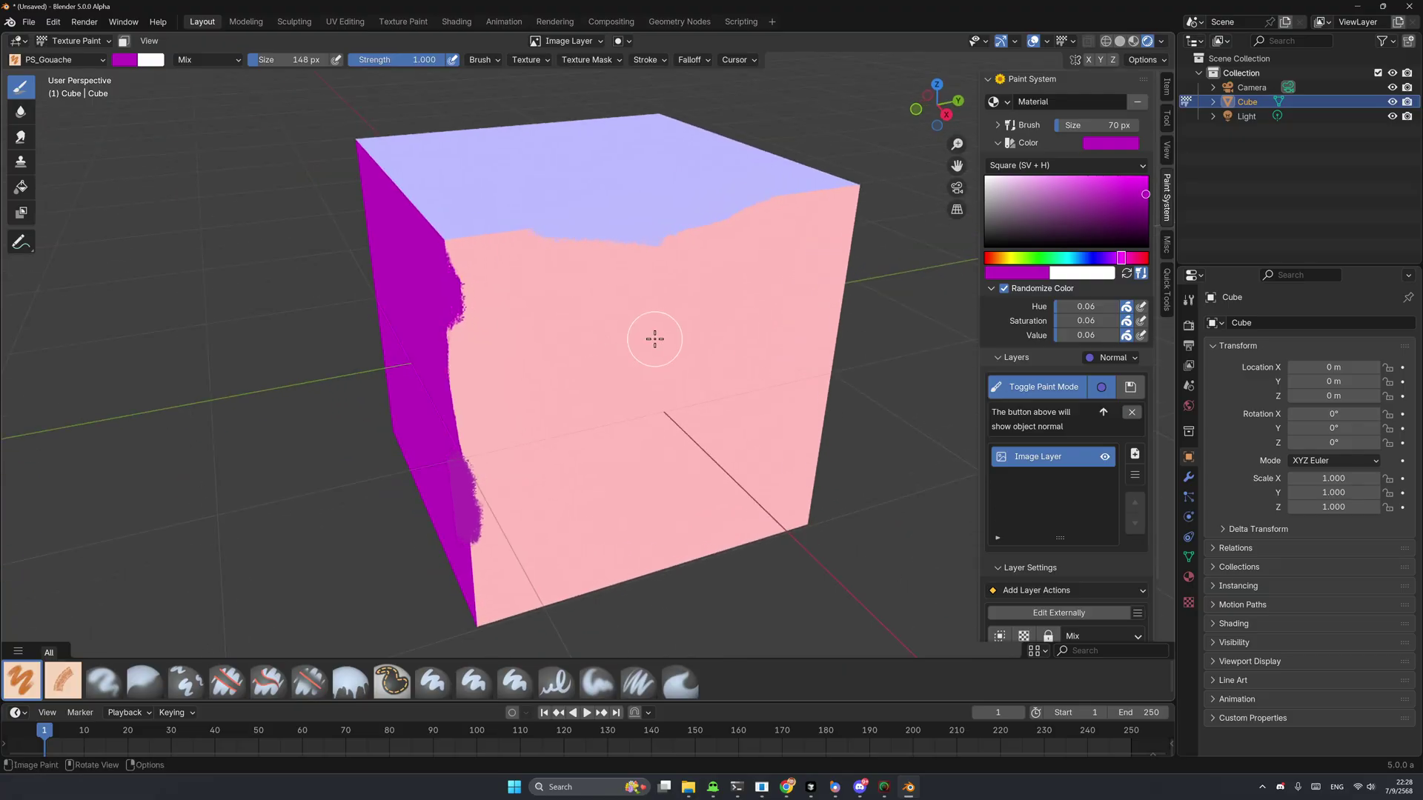
Step: Sample colours from the cube and dab varied pink and light paint across the front face
{"action": "key", "text": "i"}
{"action": "mouse_move", "coordinate": [614, 335]}
{"action": "left_mouse_down"}
{"action": "mouse_move", "coordinate": [687, 359]}
{"action": "mouse_move", "coordinate": [591, 289]}
{"action": "mouse_move", "coordinate": [549, 402]}
{"action": "mouse_move", "coordinate": [689, 375]}
{"action": "mouse_move", "coordinate": [741, 315]}
{"action": "mouse_move", "coordinate": [678, 313]}
{"action": "left_mouse_up"}
{"action": "key", "text": "shift+s"}
{"action": "key", "text": "shift+x"}
{"action": "left_click", "coordinate": [585, 268]}
{"action": "mouse_move", "coordinate": [521, 276]}
{"action": "left_mouse_down"}
{"action": "mouse_move", "coordinate": [483, 343]}
{"action": "mouse_move", "coordinate": [499, 368]}
{"action": "mouse_move", "coordinate": [489, 400]}
{"action": "mouse_move", "coordinate": [499, 385]}
{"action": "left_mouse_up"}
Step: Paint lavender, light-blue and greyish strokes on the top face, plus a pink stroke over the streak
{"action": "middle_click_drag", "start_coordinate": [500, 344], "coordinate": [505, 381]}
{"action": "key", "text": "shift+x"}
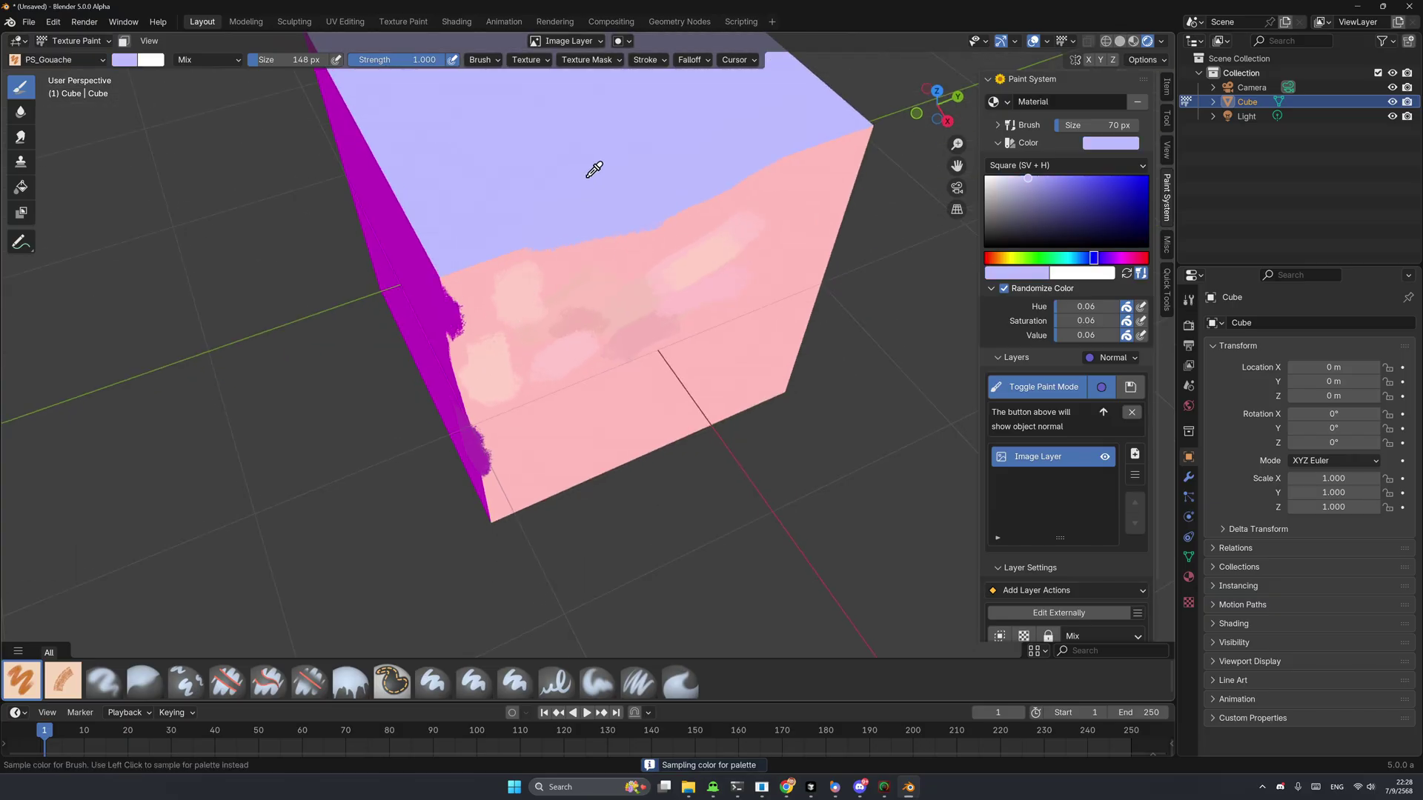
{"action": "left_click_drag", "start_coordinate": [591, 174], "coordinate": [532, 194]}
{"action": "mouse_move", "coordinate": [610, 169]}
{"action": "left_mouse_down"}
{"action": "mouse_move", "coordinate": [504, 127]}
{"action": "mouse_move", "coordinate": [582, 135]}
{"action": "left_mouse_up"}
{"action": "key", "text": "shift+x"}
{"action": "left_click", "coordinate": [508, 165]}
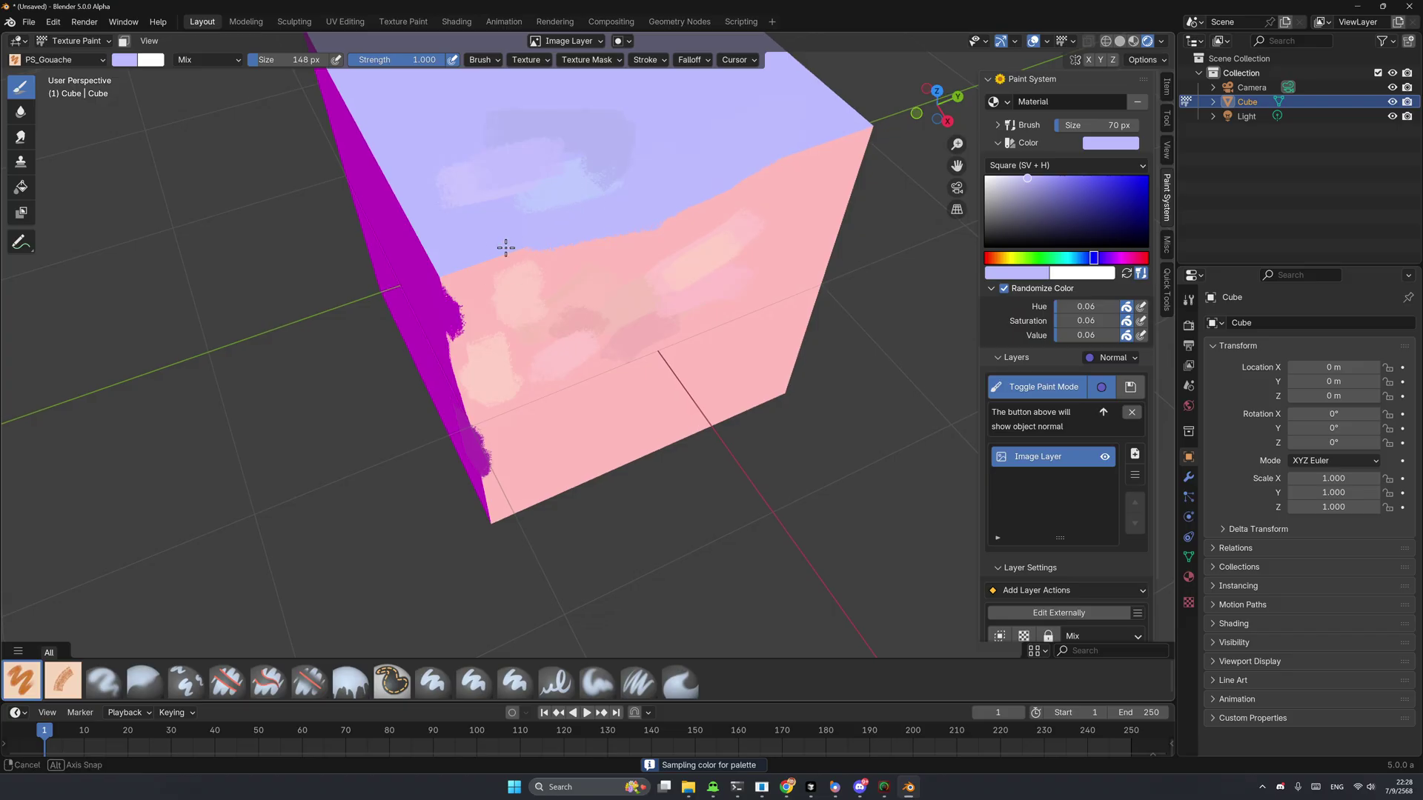
{"action": "middle_click_drag", "start_coordinate": [502, 245], "coordinate": [622, 162]}
{"action": "mouse_move", "coordinate": [600, 137]}
{"action": "left_mouse_down"}
{"action": "mouse_move", "coordinate": [553, 158]}
{"action": "mouse_move", "coordinate": [486, 149]}
{"action": "mouse_move", "coordinate": [591, 175]}
{"action": "left_mouse_up"}
{"action": "middle_click_drag", "start_coordinate": [590, 175], "coordinate": [620, 289]}
{"action": "key", "text": "shift+x"}
{"action": "left_click_drag", "start_coordinate": [658, 232], "coordinate": [623, 260]}
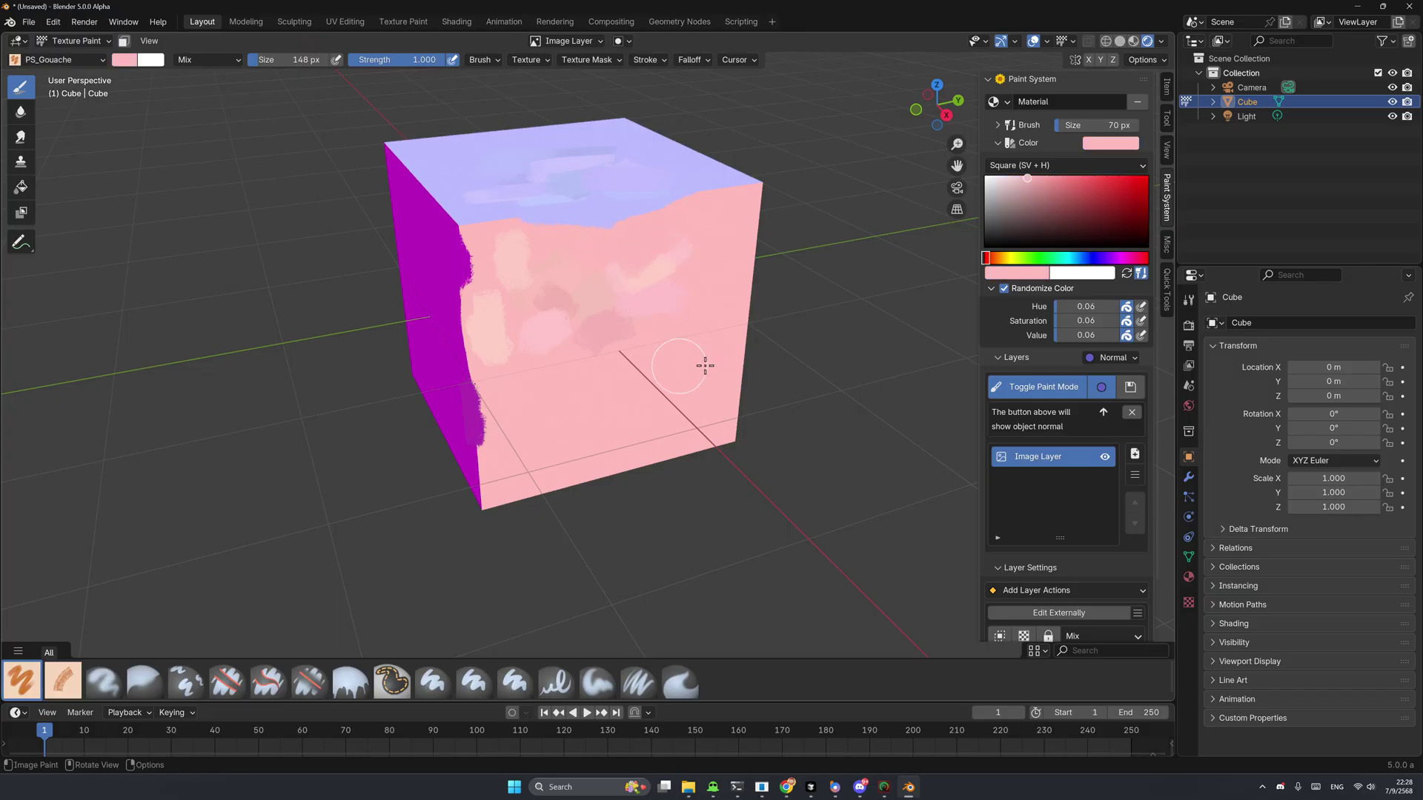
Step: Preview the Normal channel in greyscale and split the 3D view into two side-by-side areas
{"action": "middle_click_drag", "start_coordinate": [744, 408], "coordinate": [716, 377]}
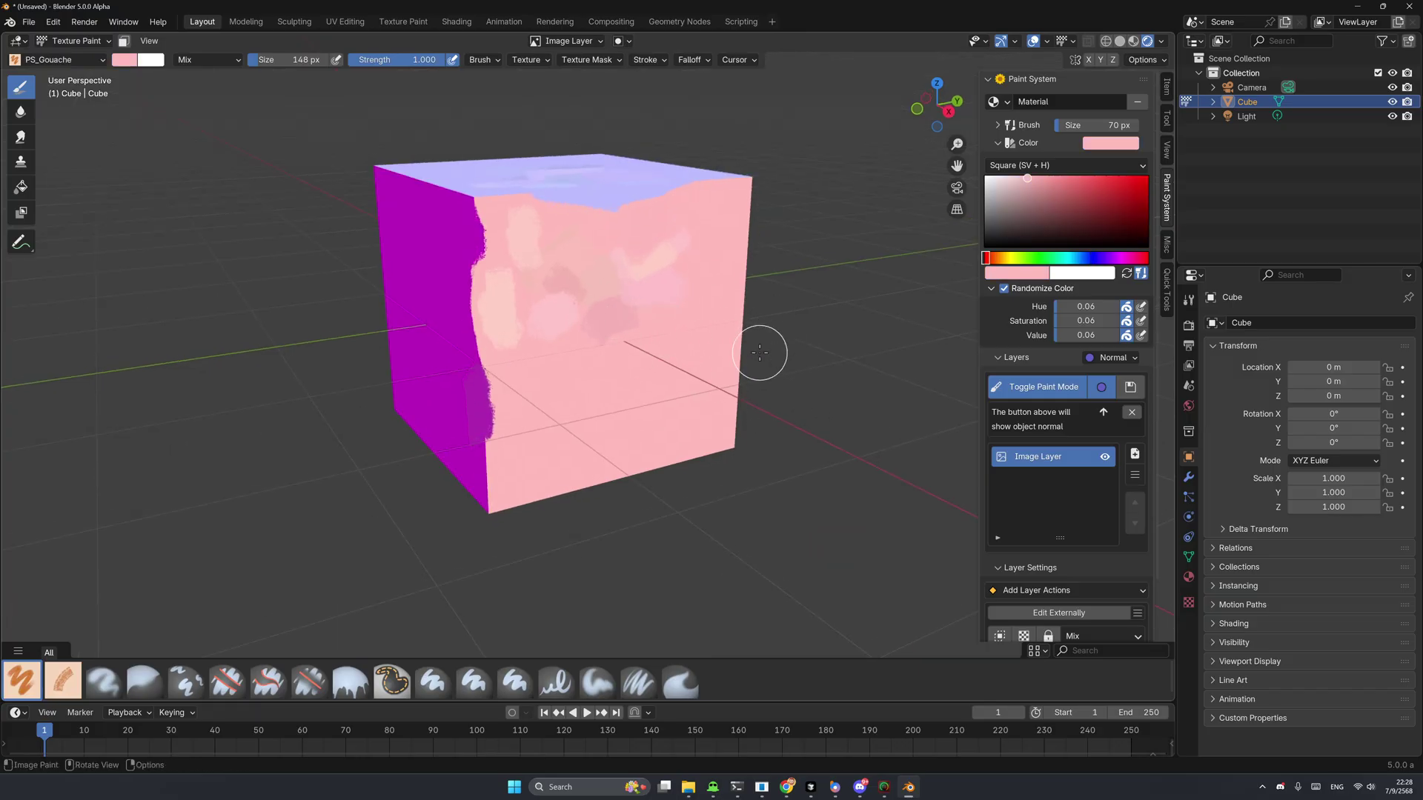
{"action": "left_click", "coordinate": [1103, 391]}
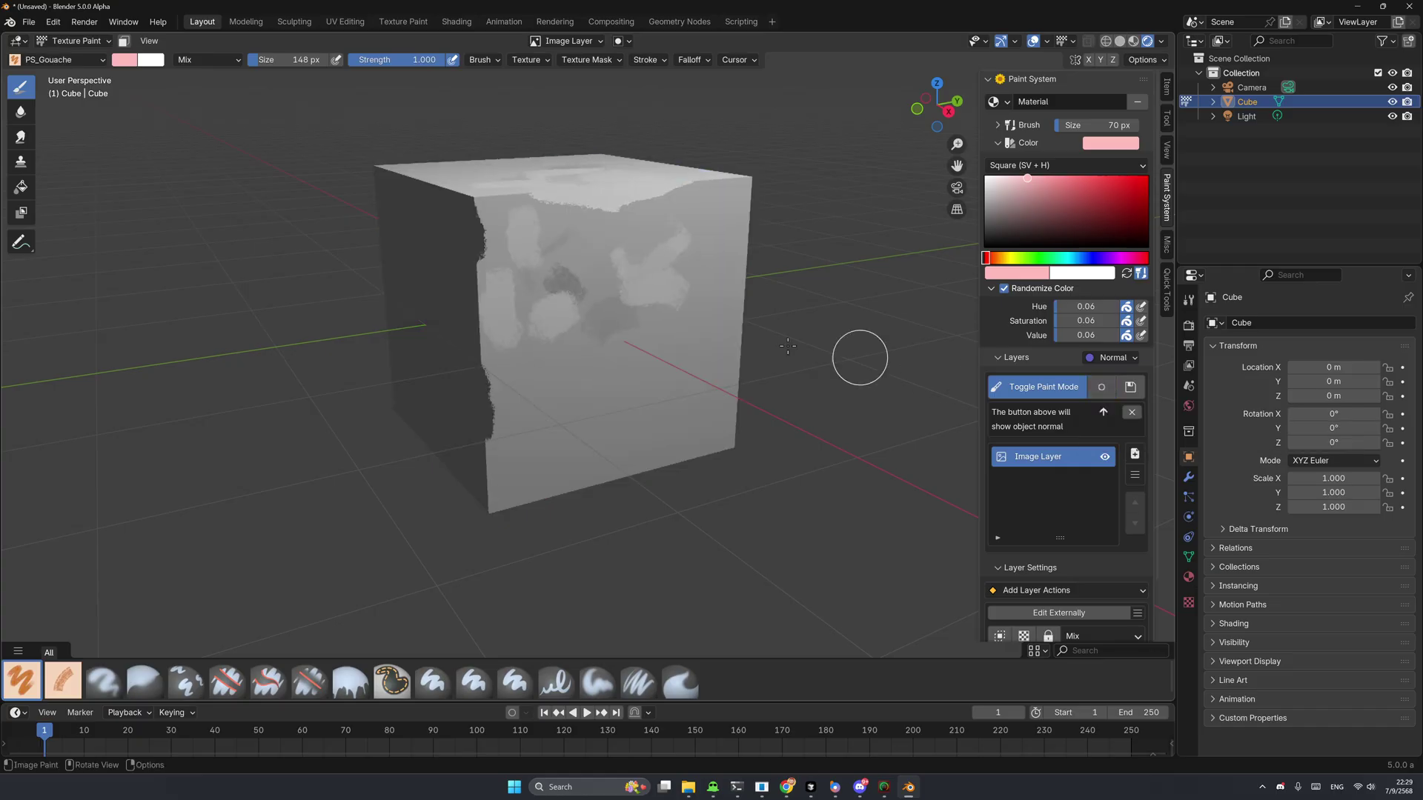
{"action": "mouse_move", "coordinate": [702, 333]}
{"action": "middle_mouse_down"}
{"action": "mouse_move", "coordinate": [722, 352]}
{"action": "mouse_move", "coordinate": [698, 365]}
{"action": "mouse_move", "coordinate": [715, 354]}
{"action": "mouse_move", "coordinate": [603, 334]}
{"action": "middle_mouse_up"}
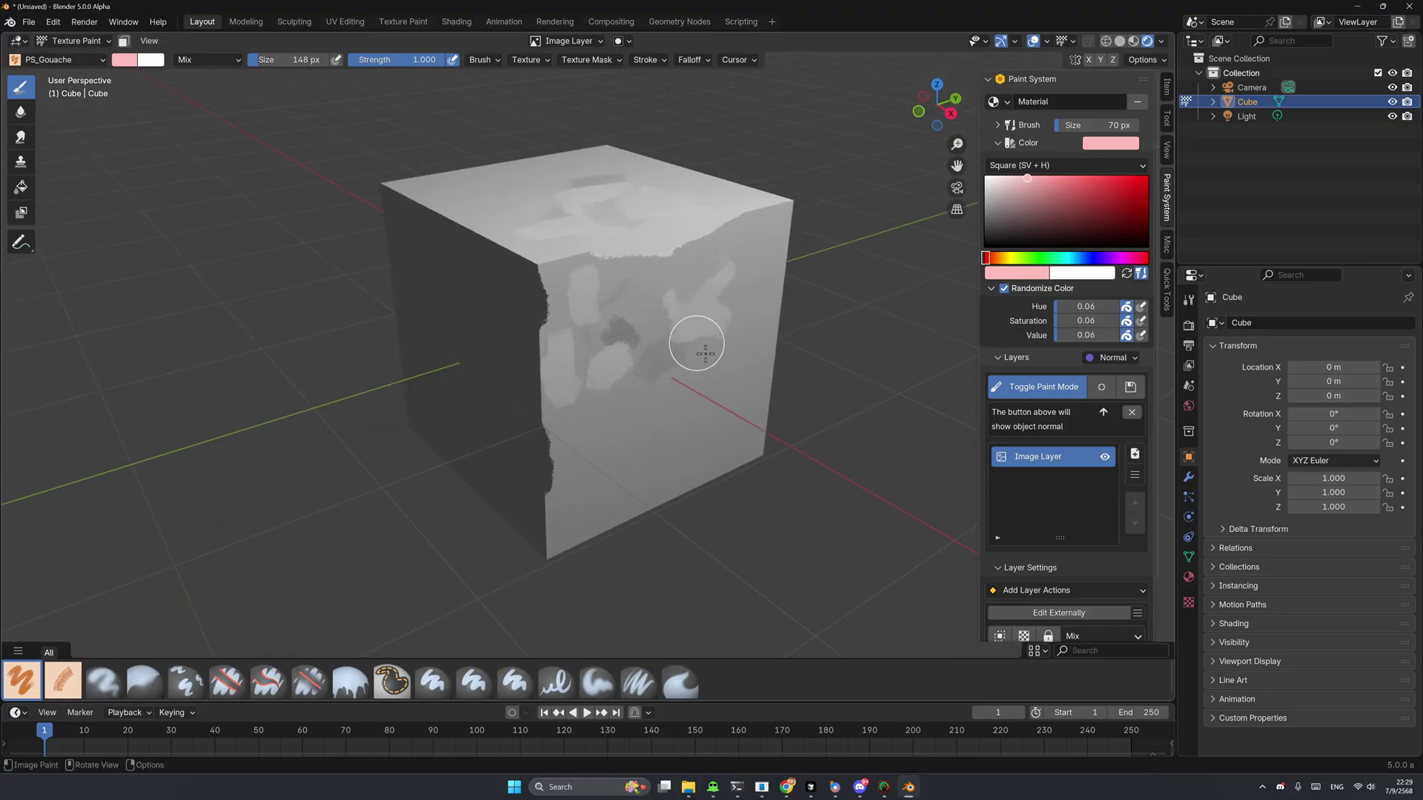
{"action": "mouse_move", "coordinate": [692, 349]}
{"action": "middle_mouse_down"}
{"action": "mouse_move", "coordinate": [625, 404]}
{"action": "mouse_move", "coordinate": [637, 386]}
{"action": "middle_mouse_up"}
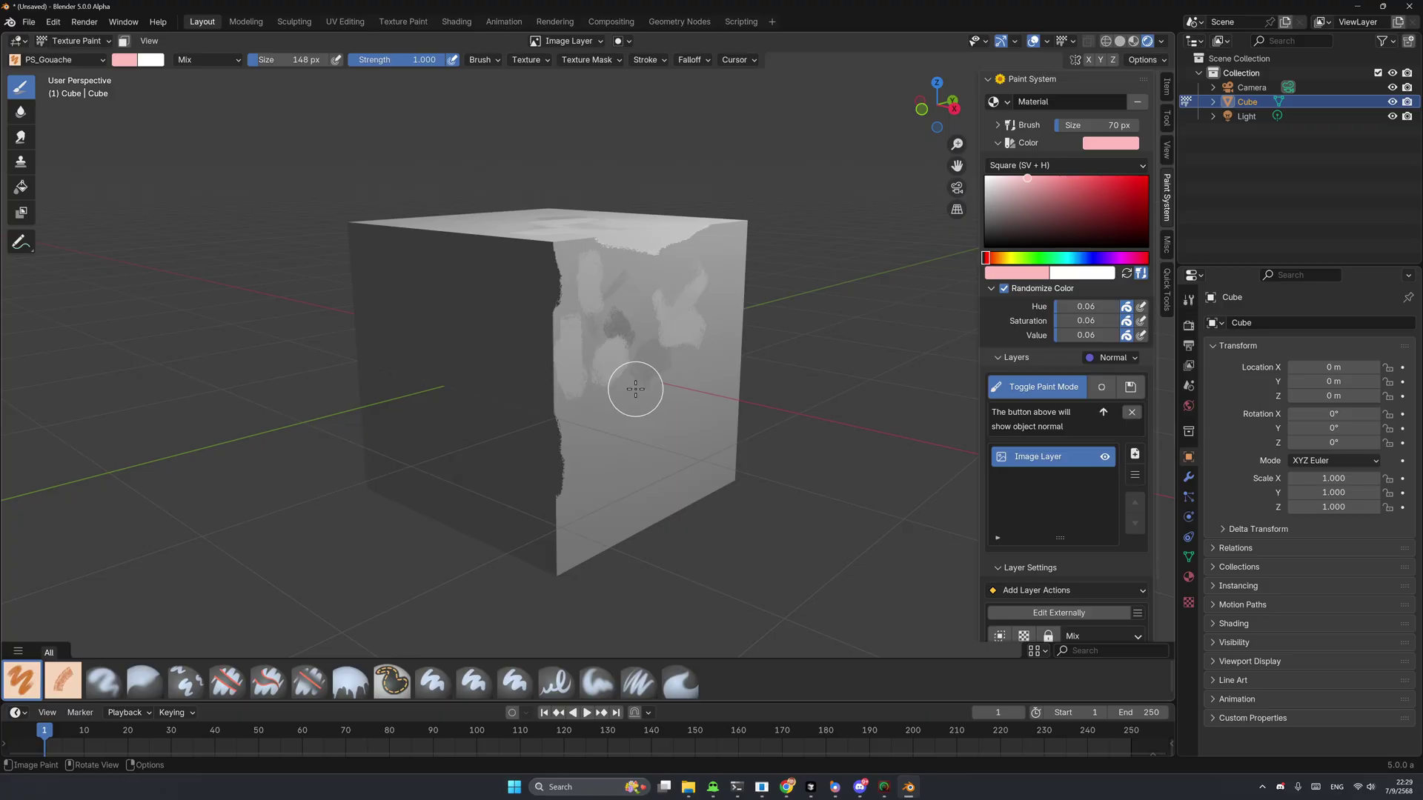
{"action": "left_click_drag", "start_coordinate": [1169, 34], "coordinate": [589, 89]}
{"action": "left_click", "coordinate": [608, 41]}
Step: Make the new area a Shader Editor and pan to the Normal Map, Diffuse BSDF and Material Output nodes
{"action": "left_click", "coordinate": [643, 157]}
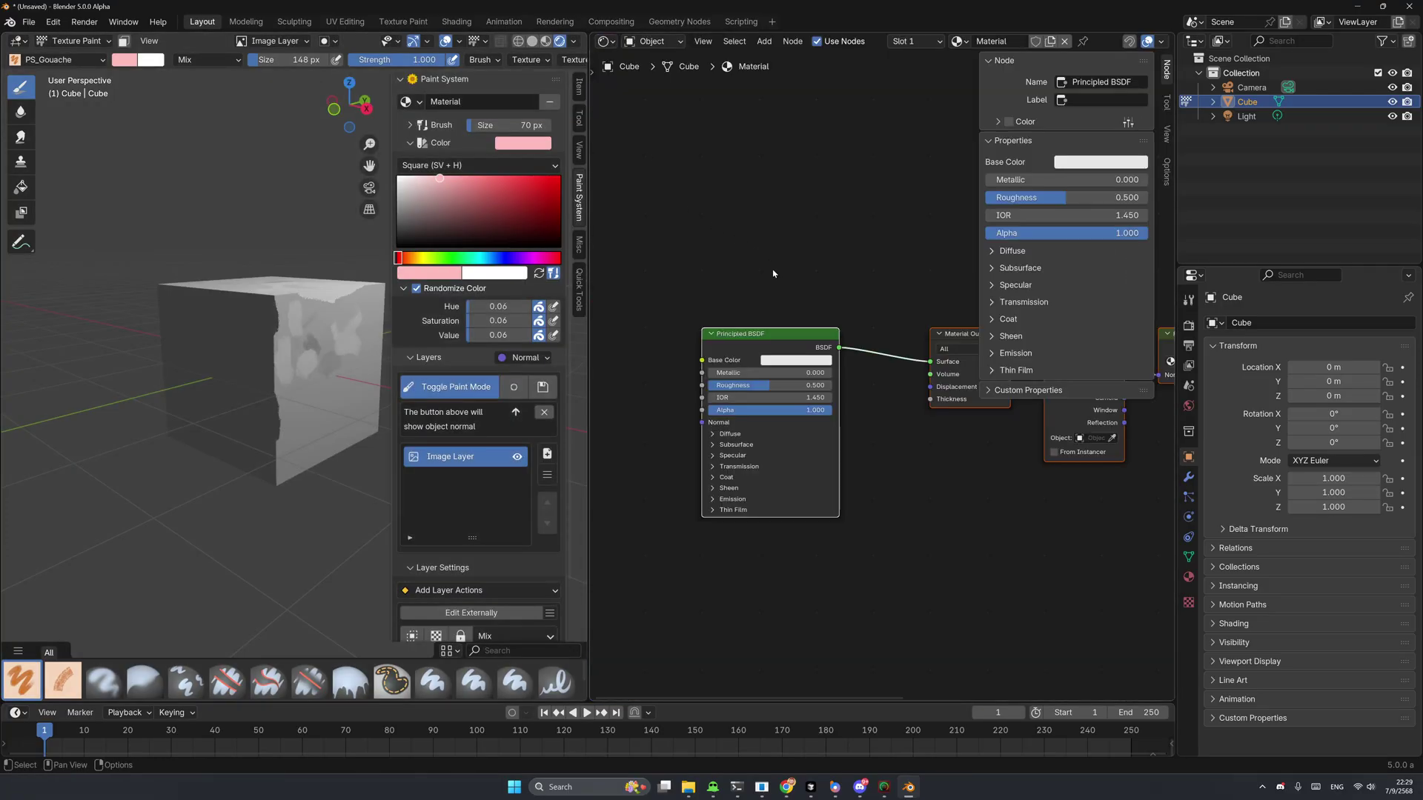
{"action": "scroll", "coordinate": [774, 275], "scroll_direction": "down", "scroll_amount": 3}
{"action": "key", "text": "n"}
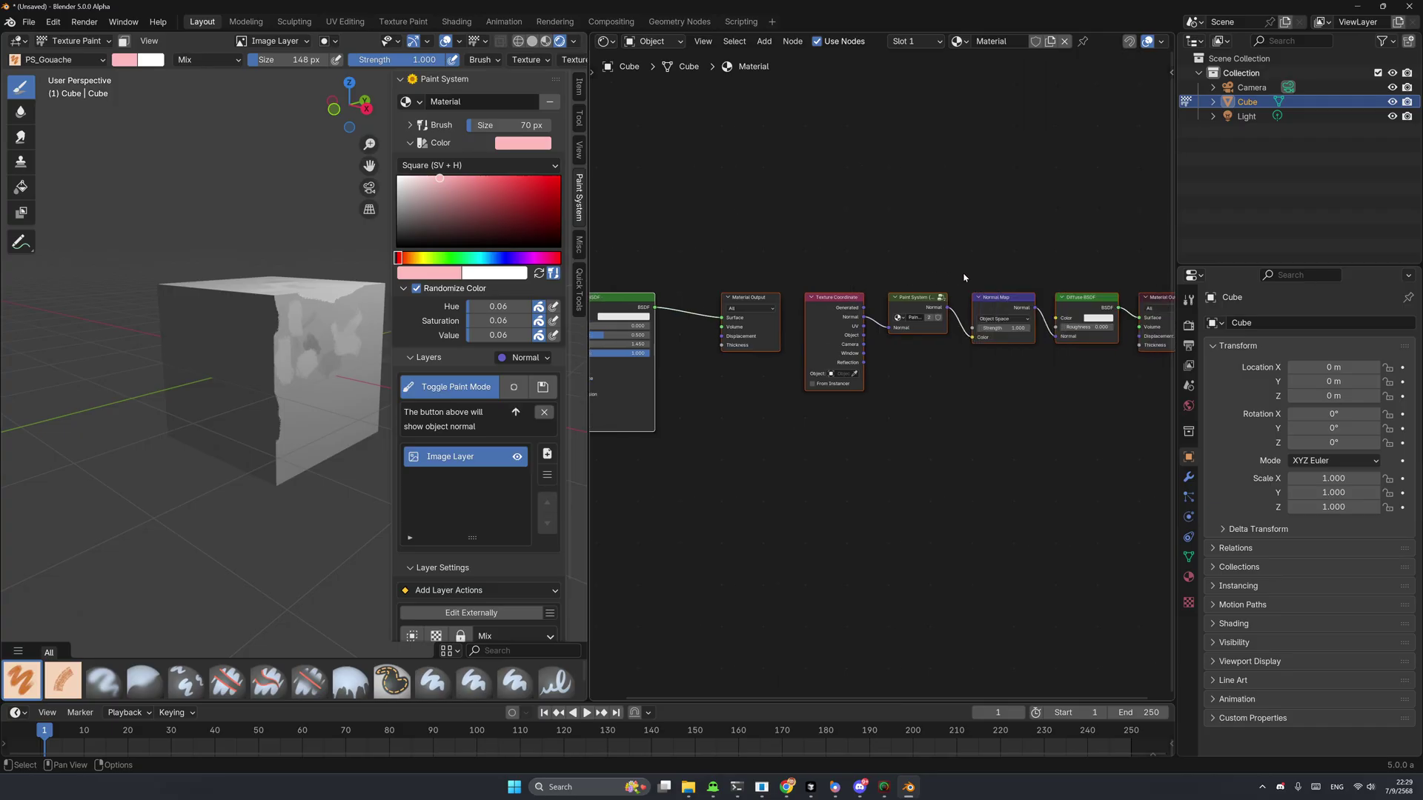
{"action": "middle_click_drag", "start_coordinate": [937, 277], "coordinate": [732, 240]}
{"action": "scroll", "coordinate": [891, 277], "scroll_direction": "up", "scroll_amount": 1}
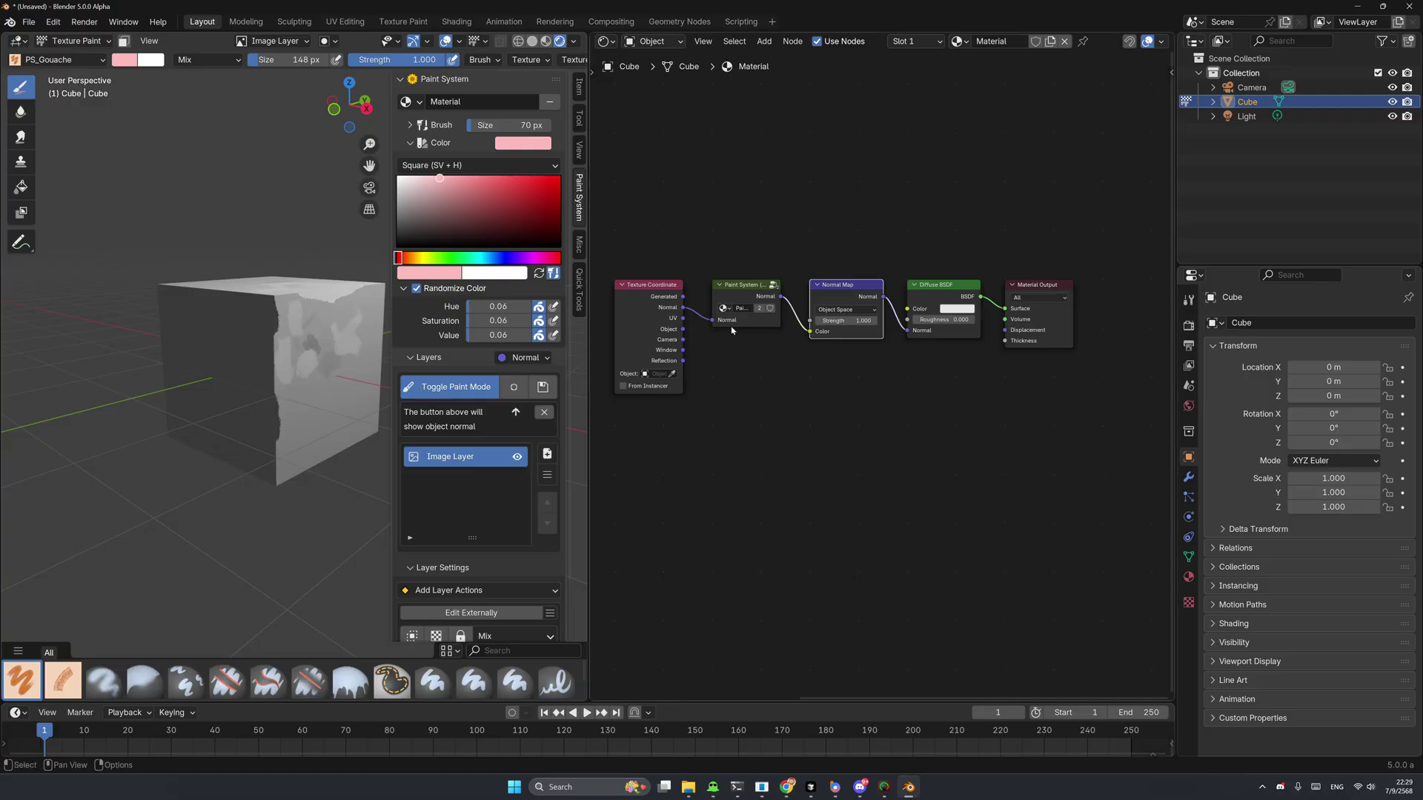
{"action": "scroll", "coordinate": [810, 302], "scroll_direction": "up", "scroll_amount": 1}
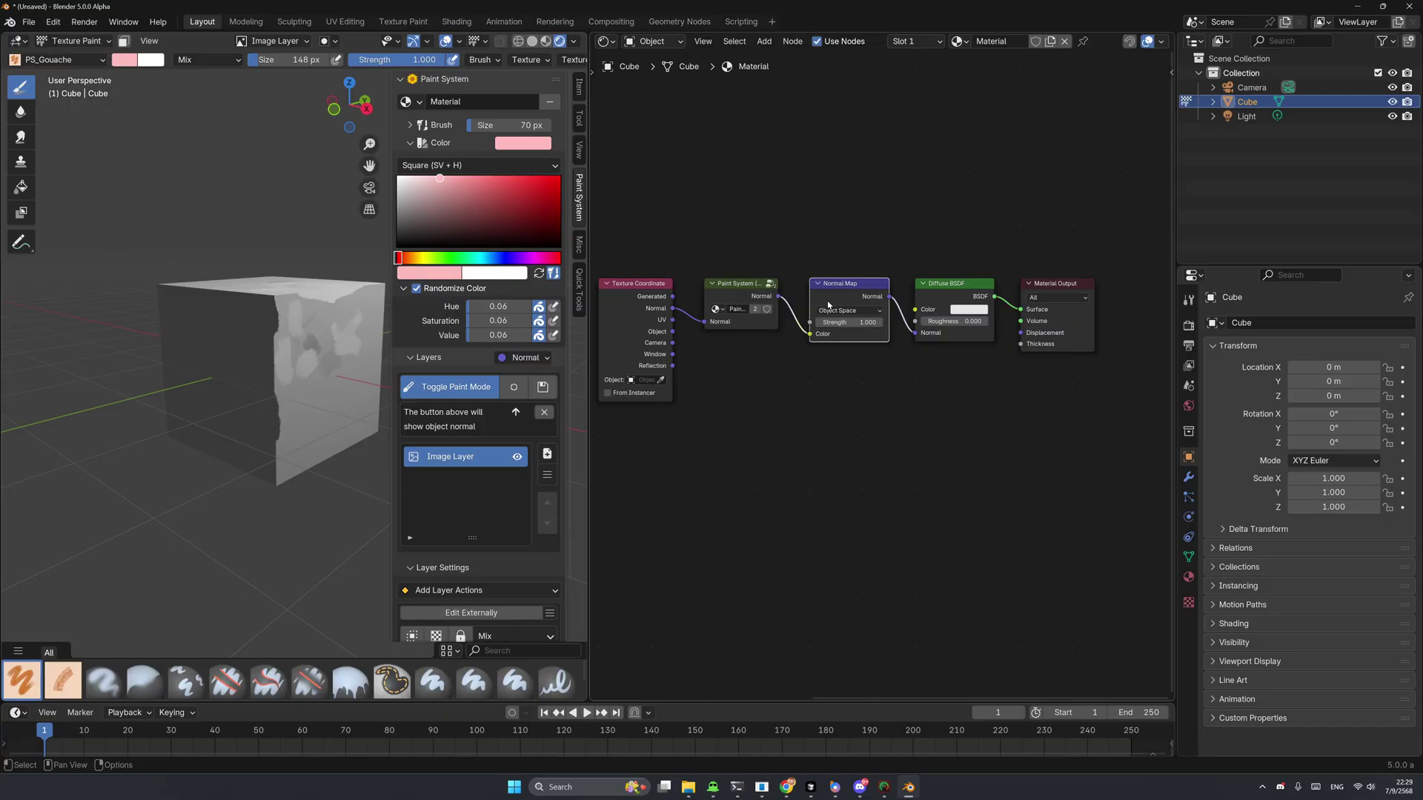
Step: Toggle the cube between raw painted colours and greyscale preview, then merge the node editor away
{"action": "left_click", "coordinate": [511, 392]}
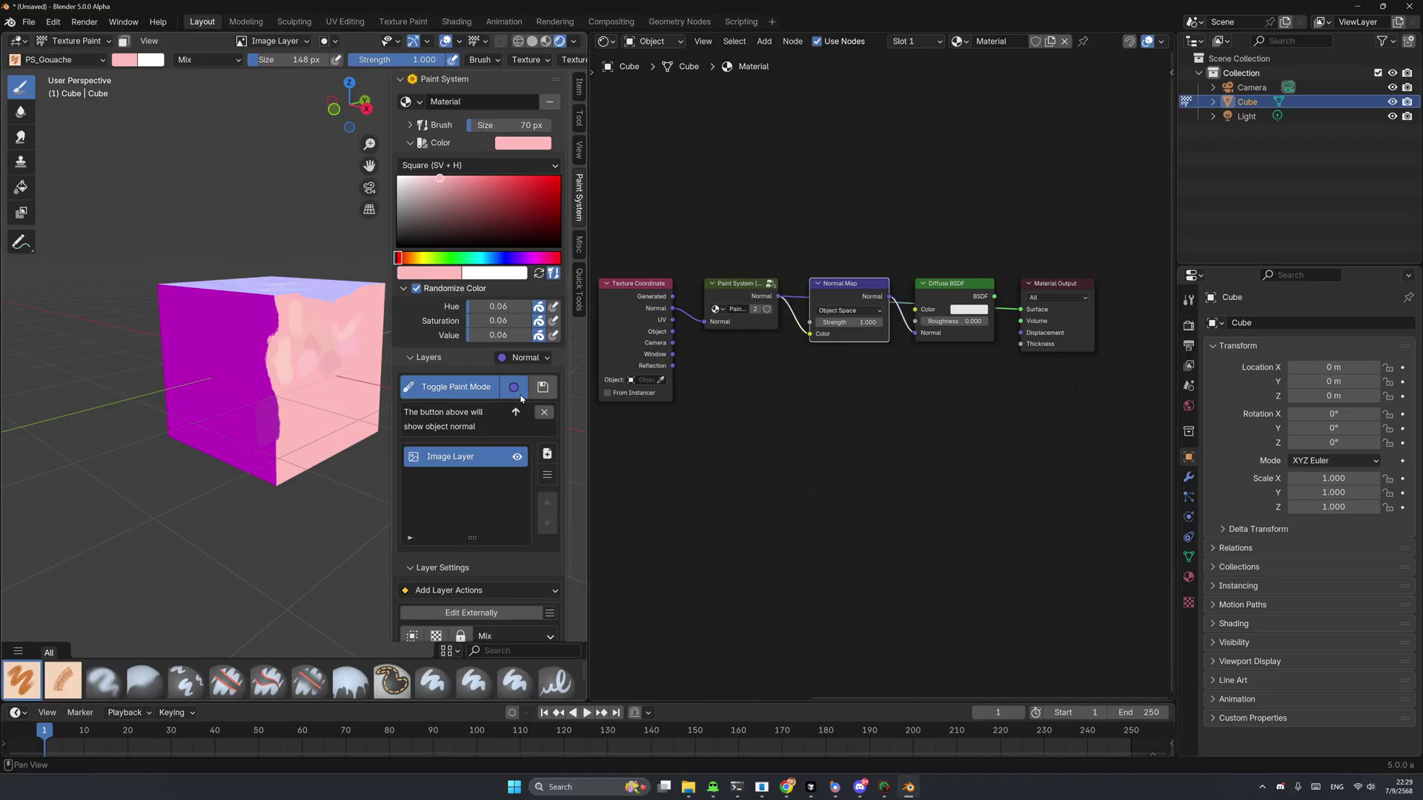
{"action": "left_click", "coordinate": [519, 394]}
{"action": "left_click", "coordinate": [519, 393]}
{"action": "scroll", "coordinate": [980, 320], "scroll_direction": "up", "scroll_amount": 1}
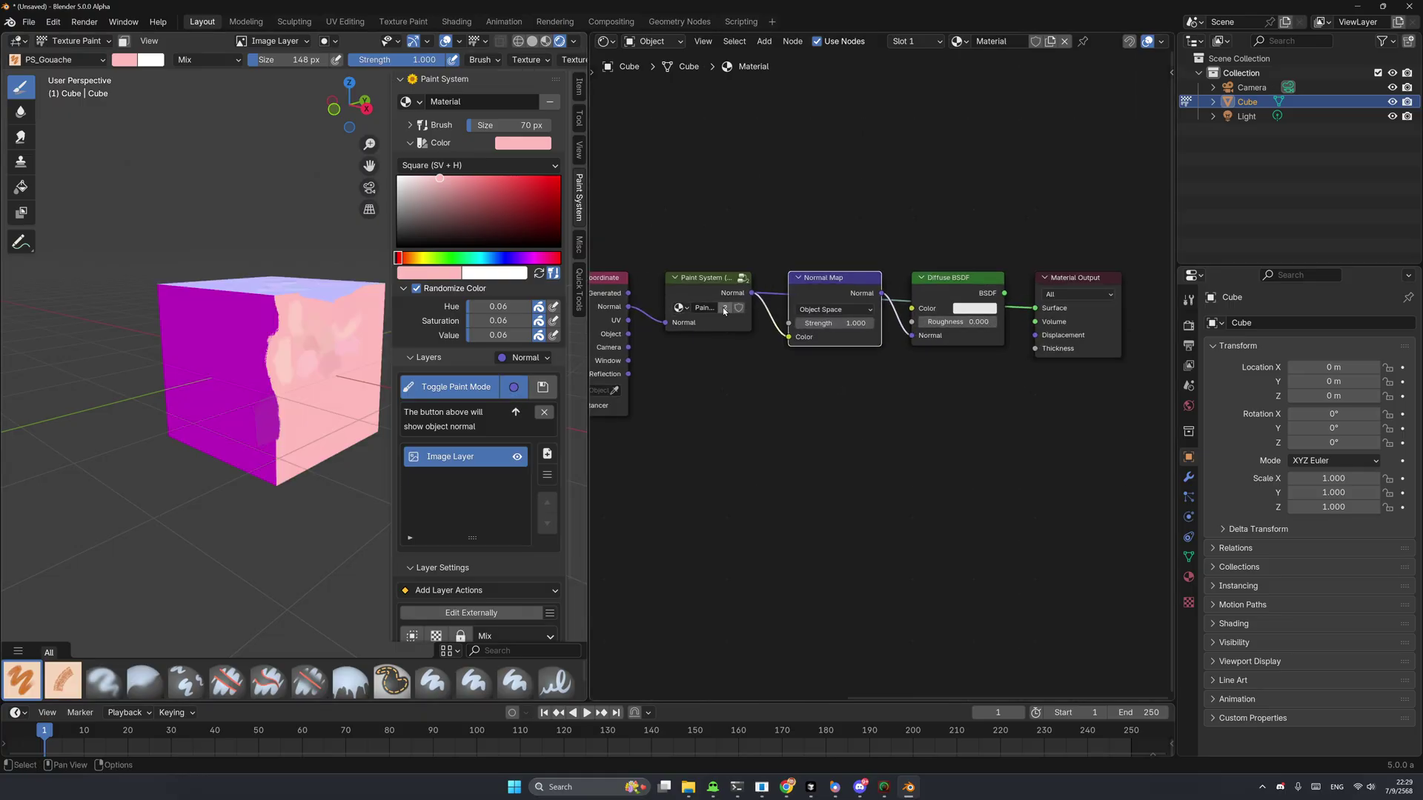
{"action": "left_click", "coordinate": [515, 393]}
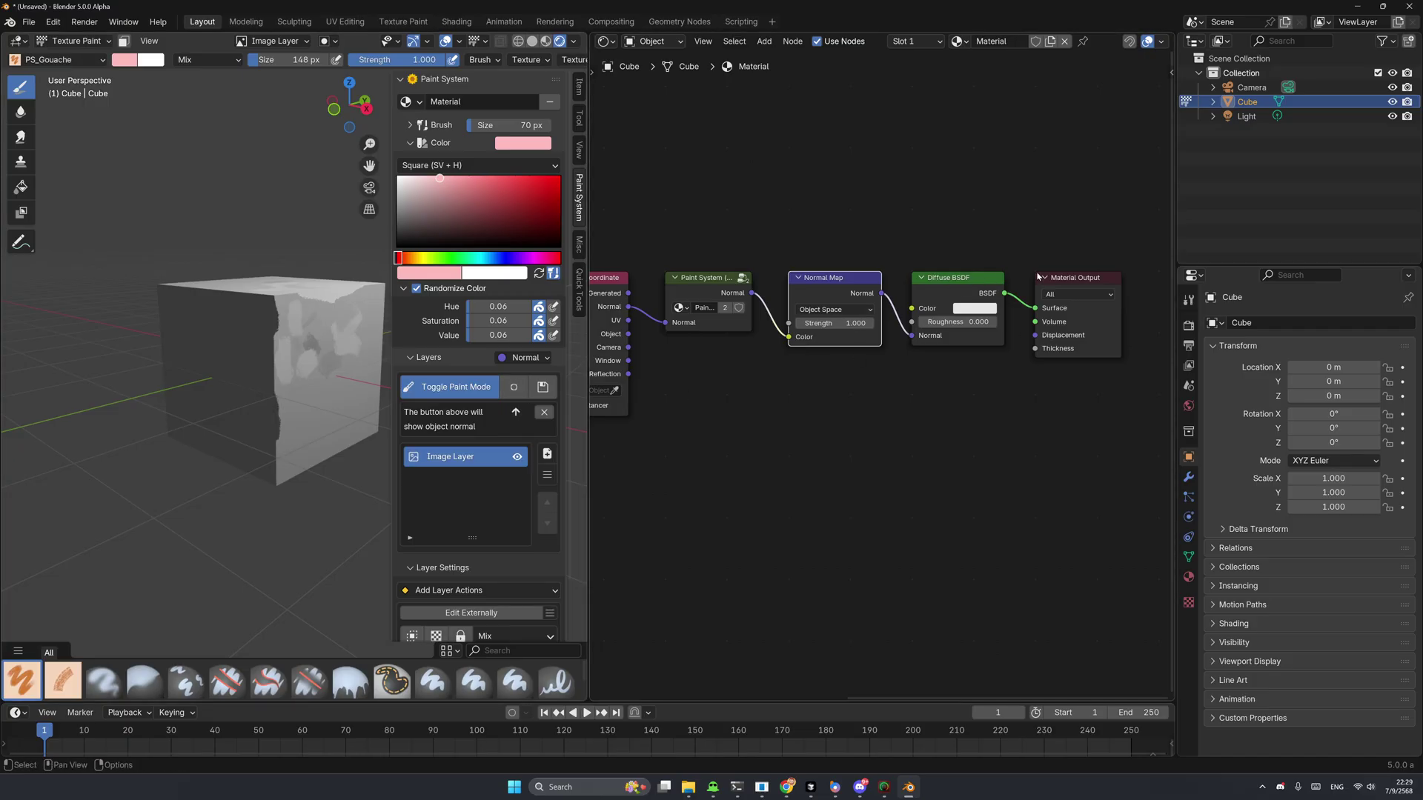
{"action": "middle_click_drag", "start_coordinate": [1061, 282], "coordinate": [1048, 285]}
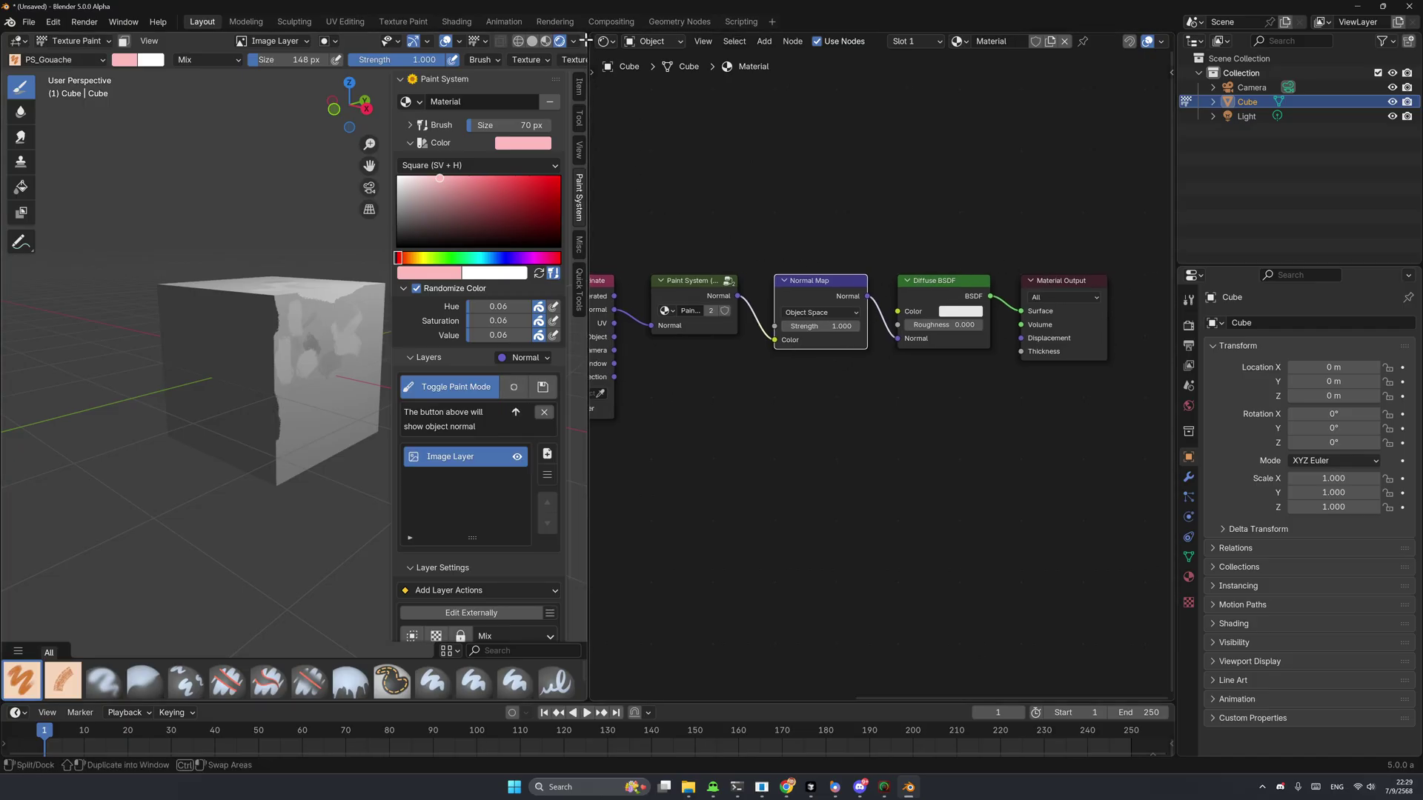
{"action": "left_click_drag", "start_coordinate": [586, 41], "coordinate": [771, 165]}
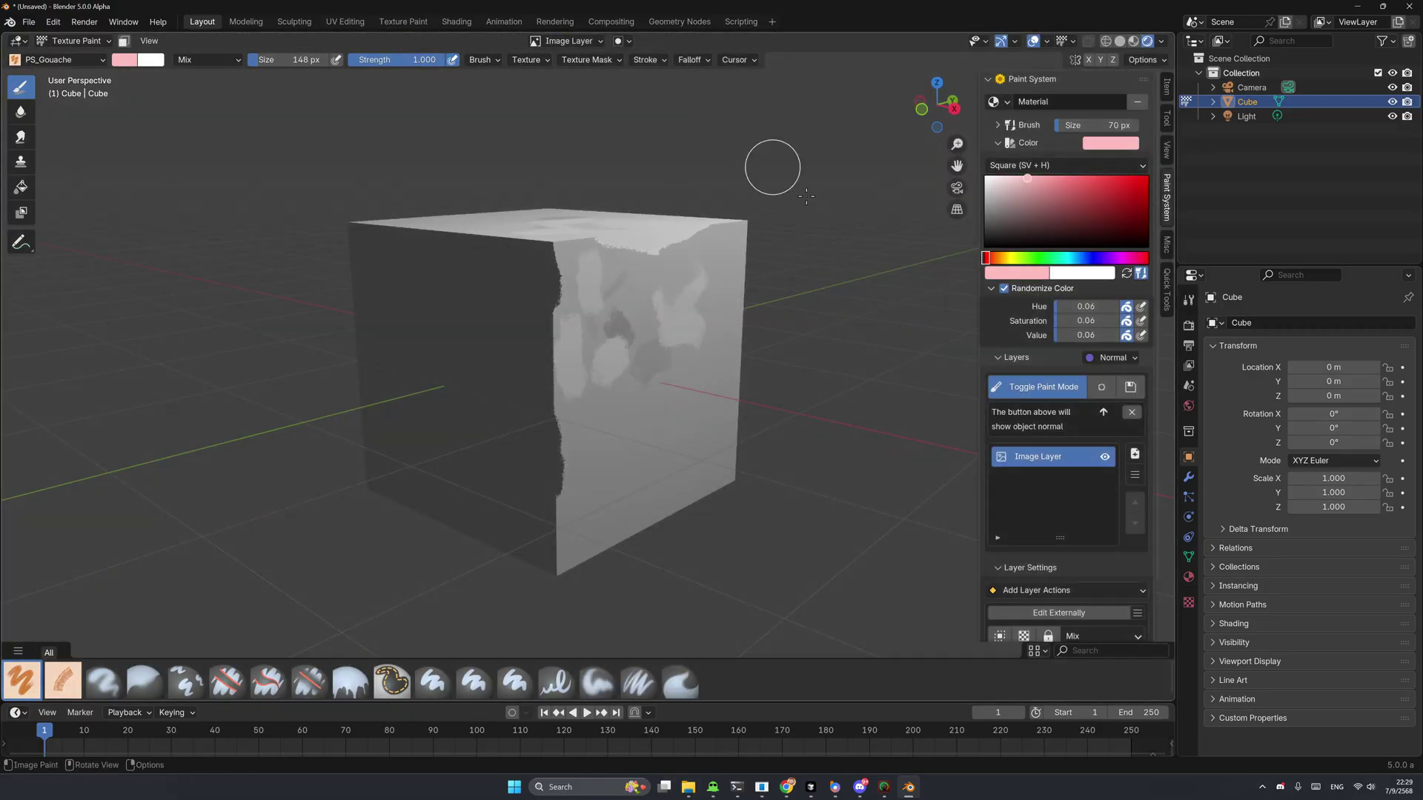
Step: Toggle the channel preview on and off while orbiting, leaving the cube in grey preview
{"action": "left_click", "coordinate": [1103, 387]}
{"action": "left_click", "coordinate": [1103, 387]}
{"action": "left_click", "coordinate": [1103, 387]}
{"action": "mouse_move", "coordinate": [704, 314]}
{"action": "middle_mouse_down"}
{"action": "mouse_move", "coordinate": [670, 277]}
{"action": "mouse_move", "coordinate": [665, 287]}
{"action": "middle_mouse_up"}
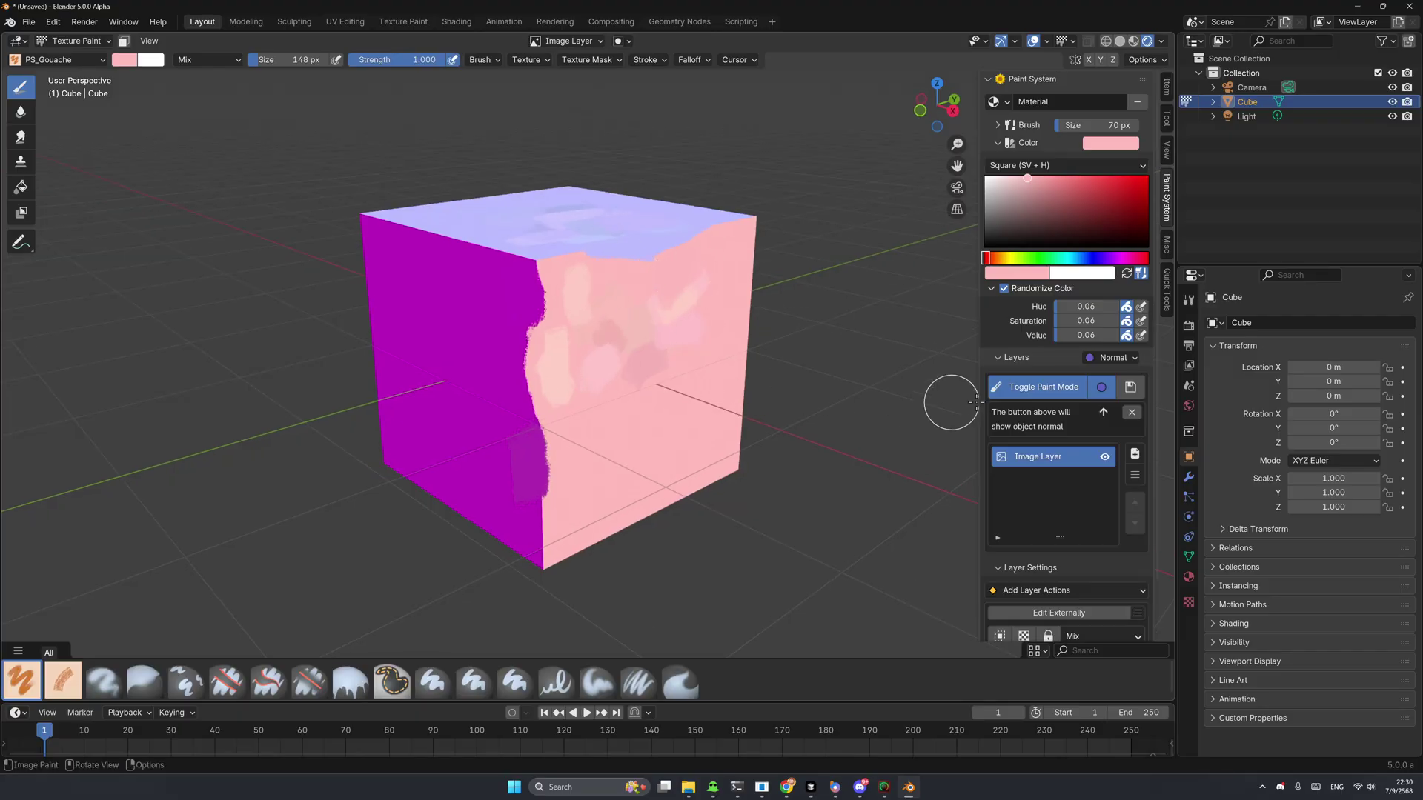
{"action": "left_click", "coordinate": [1102, 387]}
{"action": "left_click", "coordinate": [1103, 386]}
{"action": "scroll", "coordinate": [622, 397], "scroll_direction": "up", "scroll_amount": 4}
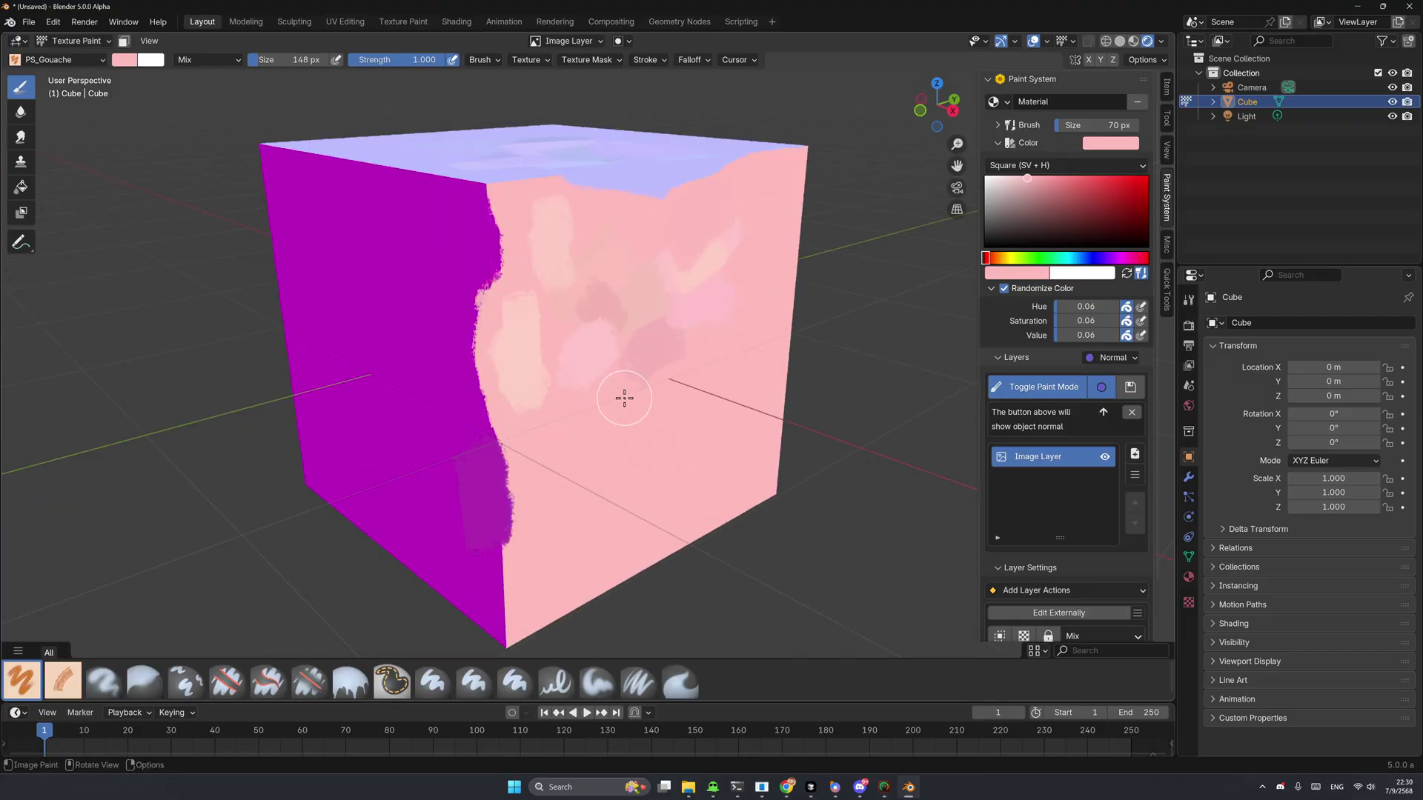
{"action": "middle_click_drag", "start_coordinate": [659, 442], "coordinate": [600, 412]}
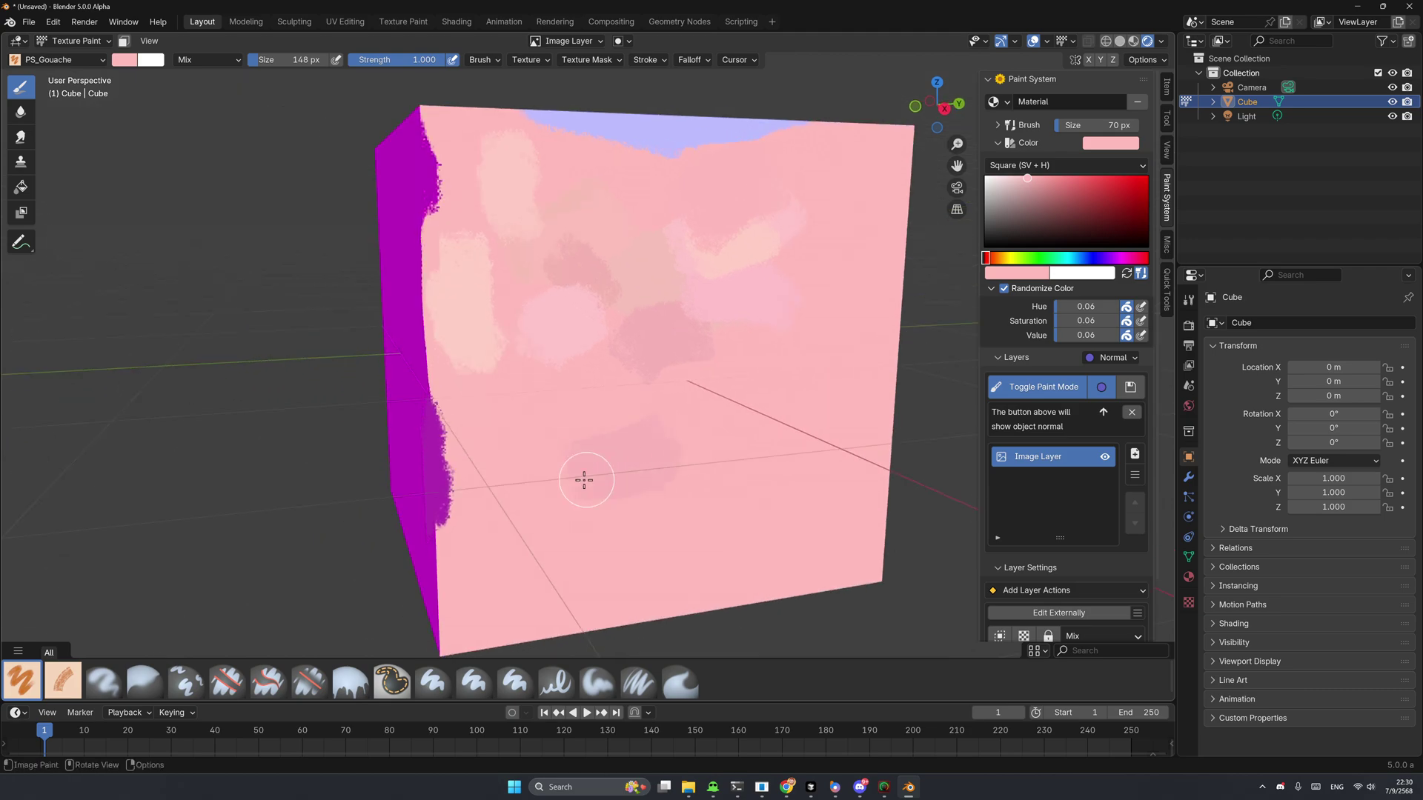
{"action": "middle_click_drag", "start_coordinate": [578, 464], "coordinate": [632, 454]}
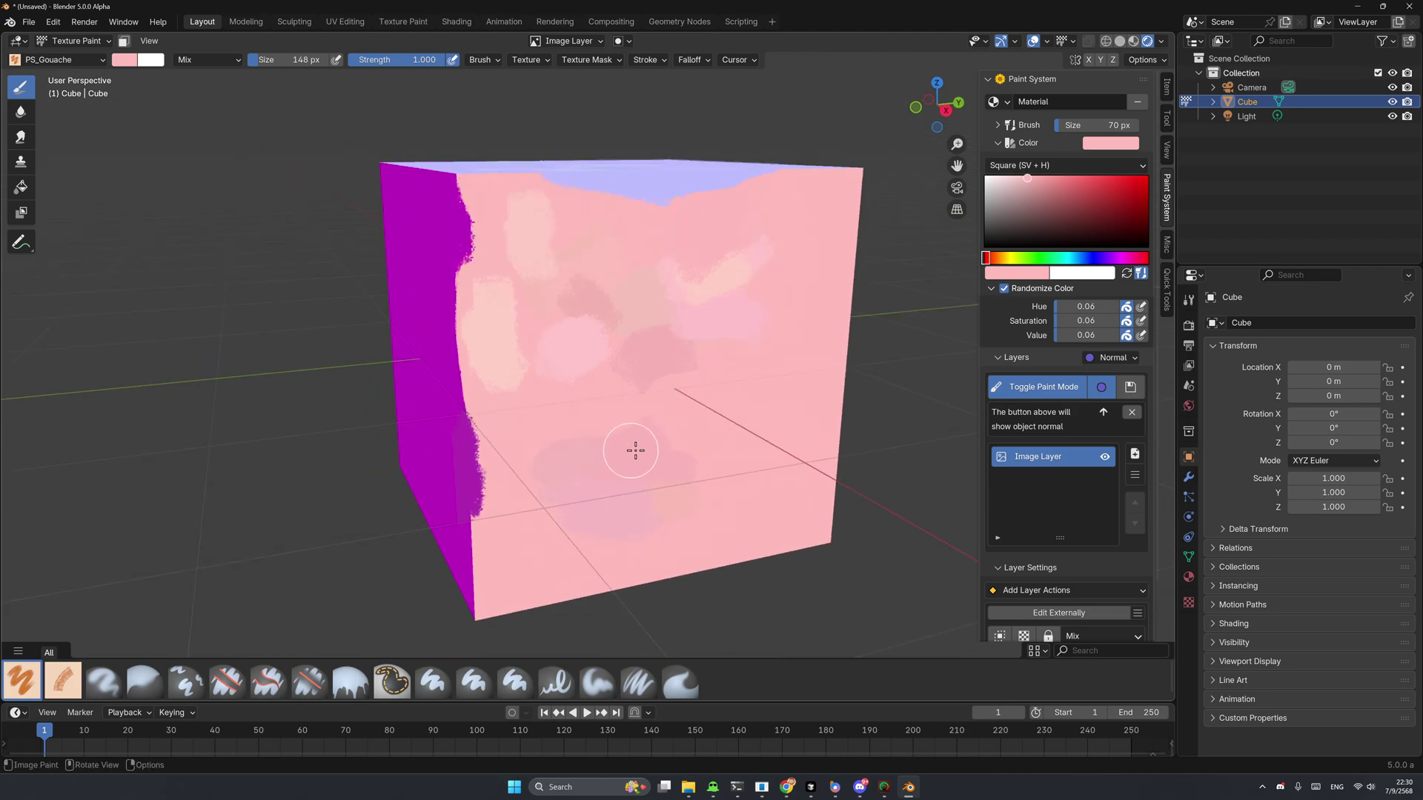
{"action": "left_click", "coordinate": [1103, 387]}
{"action": "mouse_move", "coordinate": [949, 388]}
{"action": "middle_mouse_down"}
{"action": "mouse_move", "coordinate": [718, 398]}
{"action": "mouse_move", "coordinate": [634, 384]}
{"action": "middle_mouse_up"}
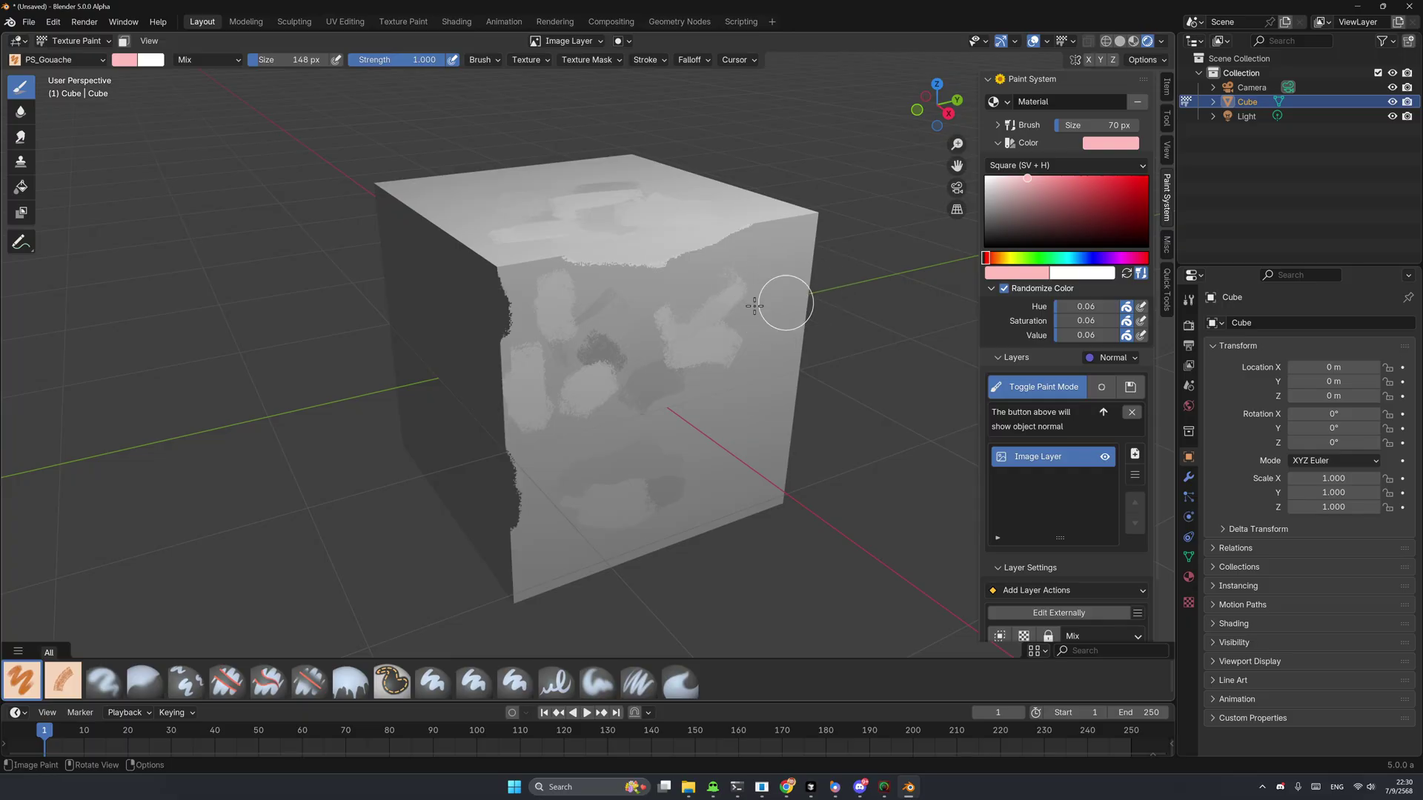
{"action": "middle_click_drag", "start_coordinate": [845, 321], "coordinate": [768, 289]}
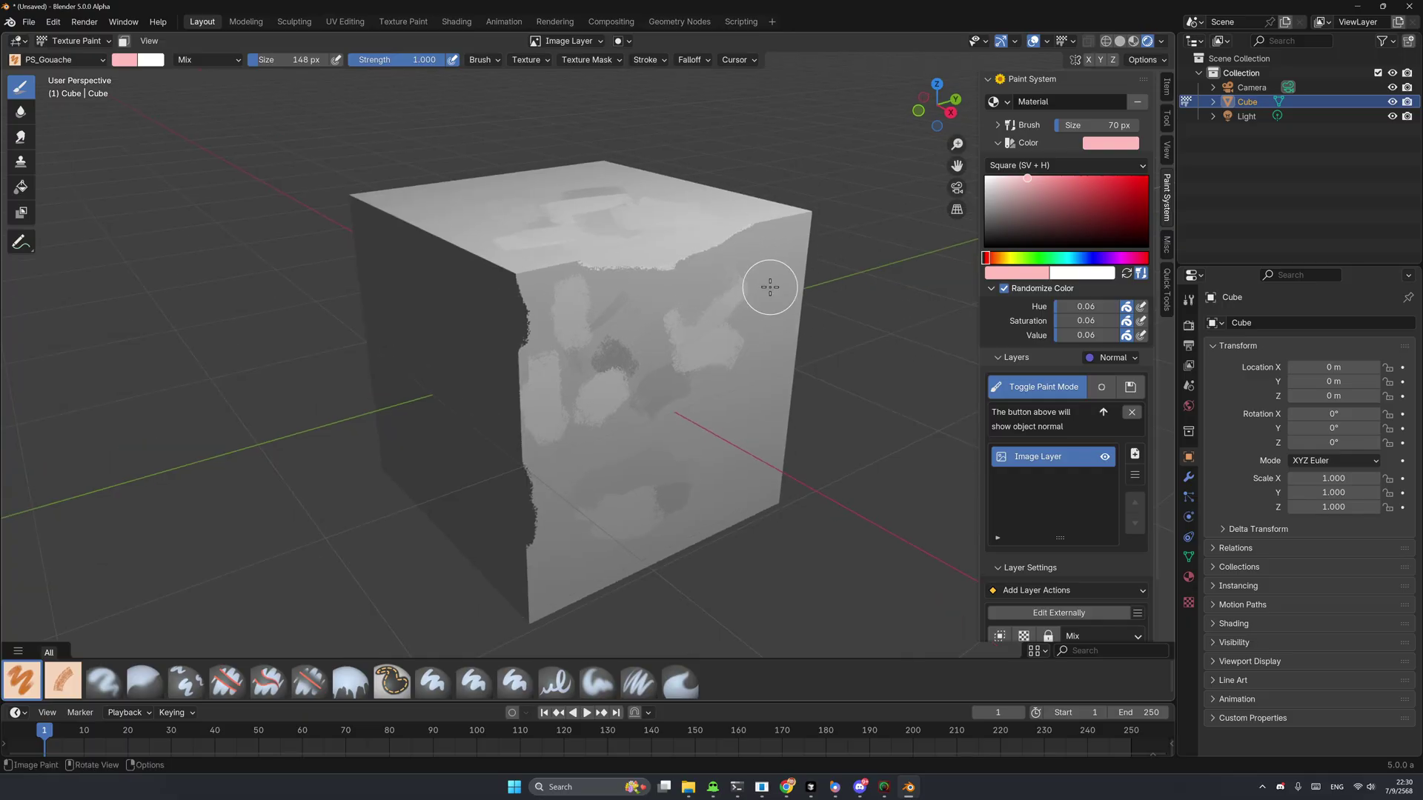
Step: Collapse the Color panel, return to Object Mode, and expand the Channels list showing Normal
{"action": "left_click", "coordinate": [1032, 147]}
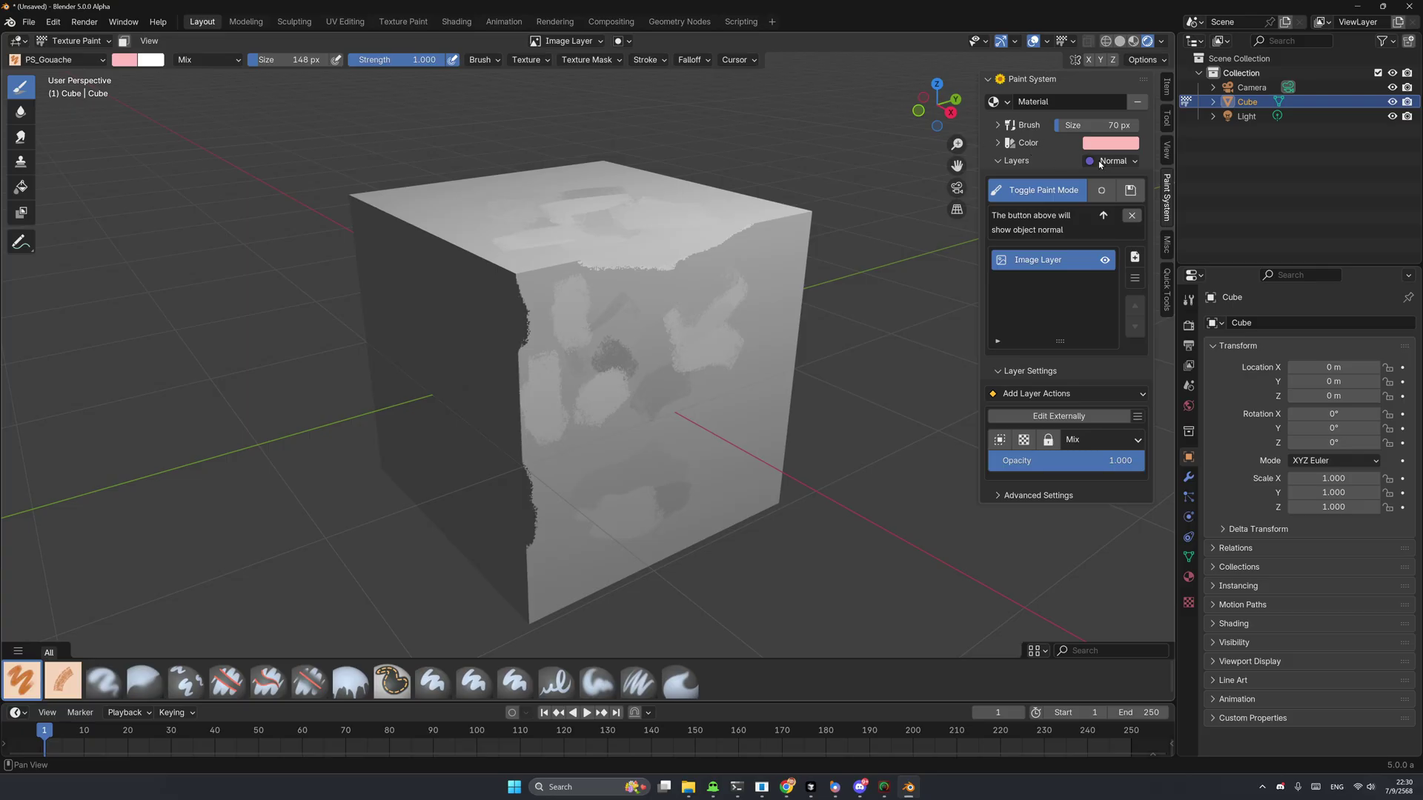
{"action": "left_click", "coordinate": [1037, 190]}
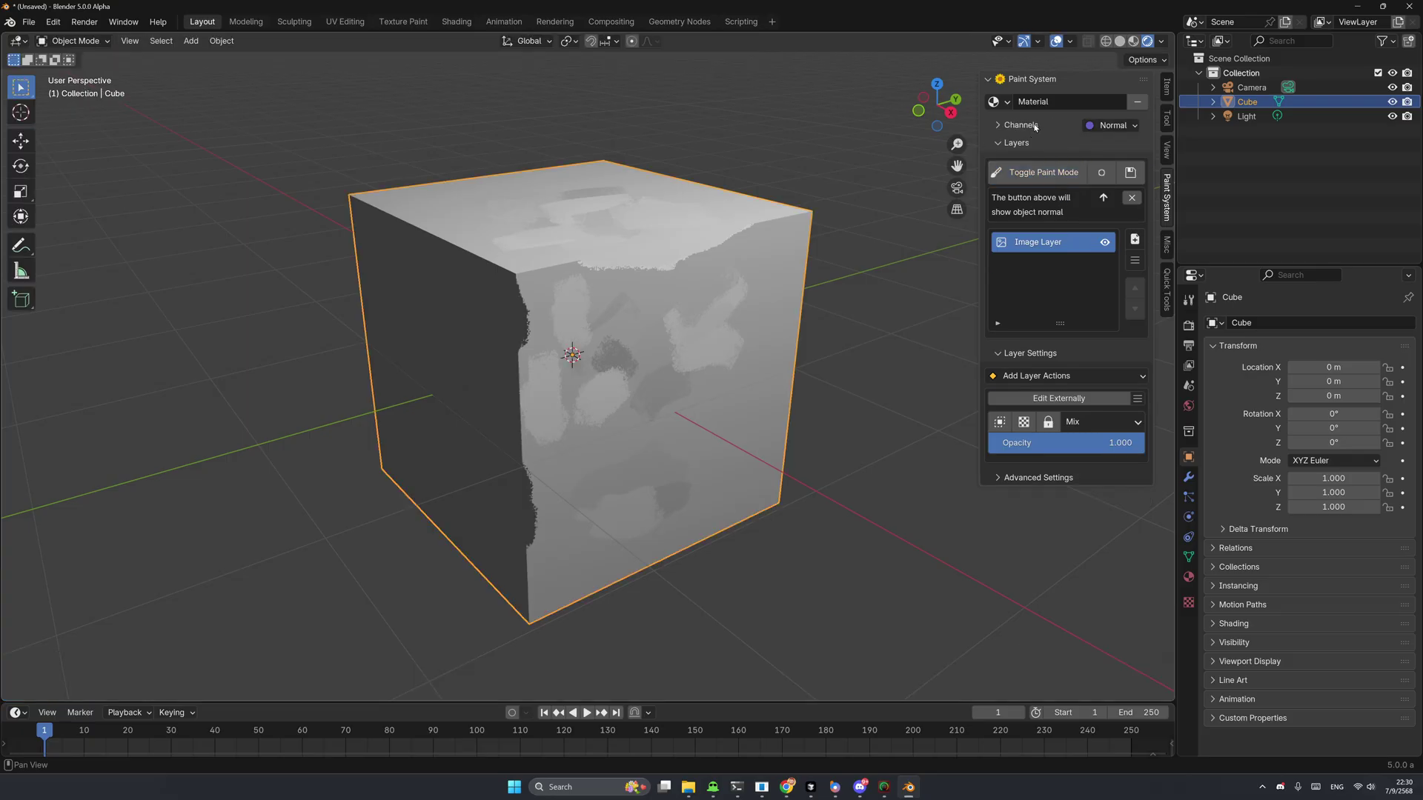
{"action": "left_click", "coordinate": [1032, 126]}
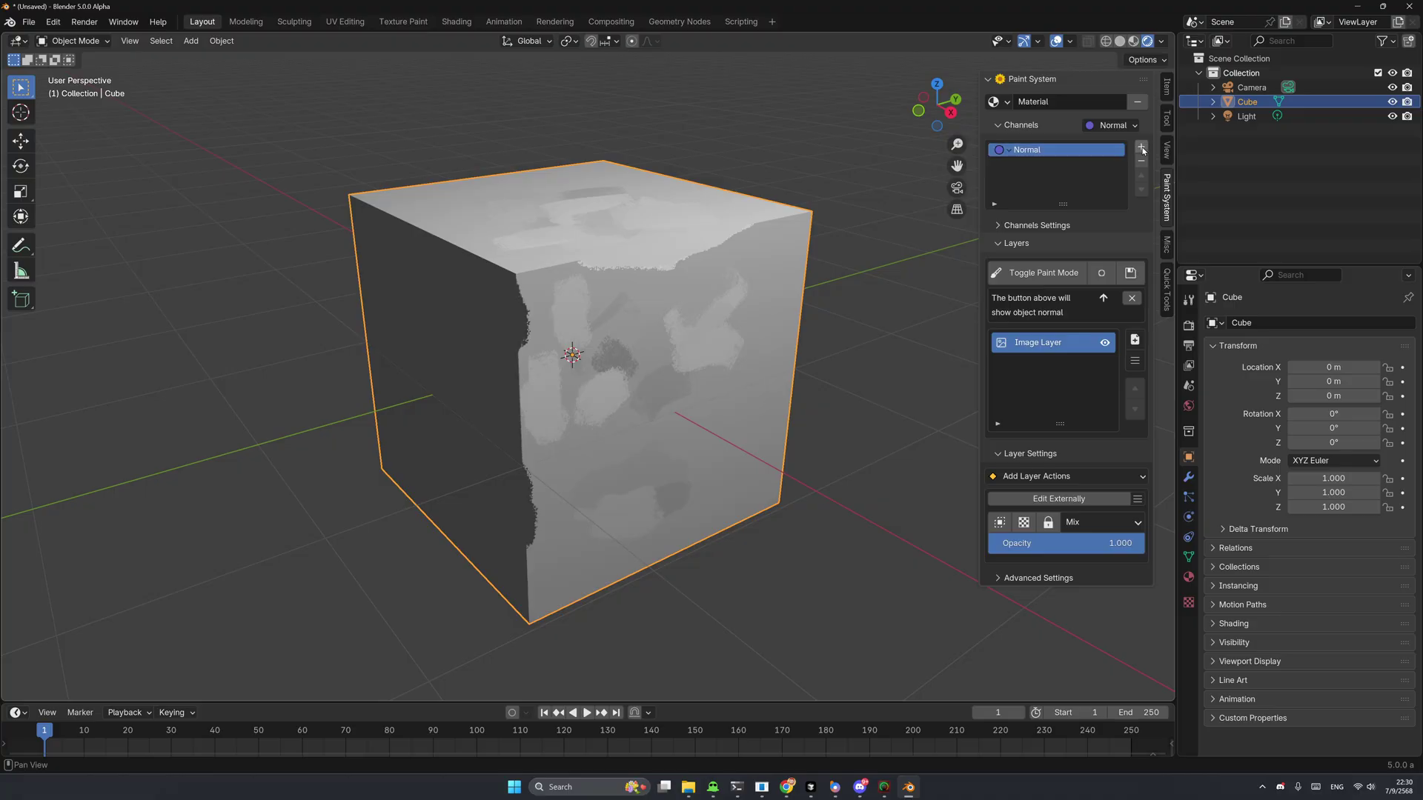
{"action": "middle_click_drag", "start_coordinate": [825, 216], "coordinate": [703, 278], "text": "ctrl"}
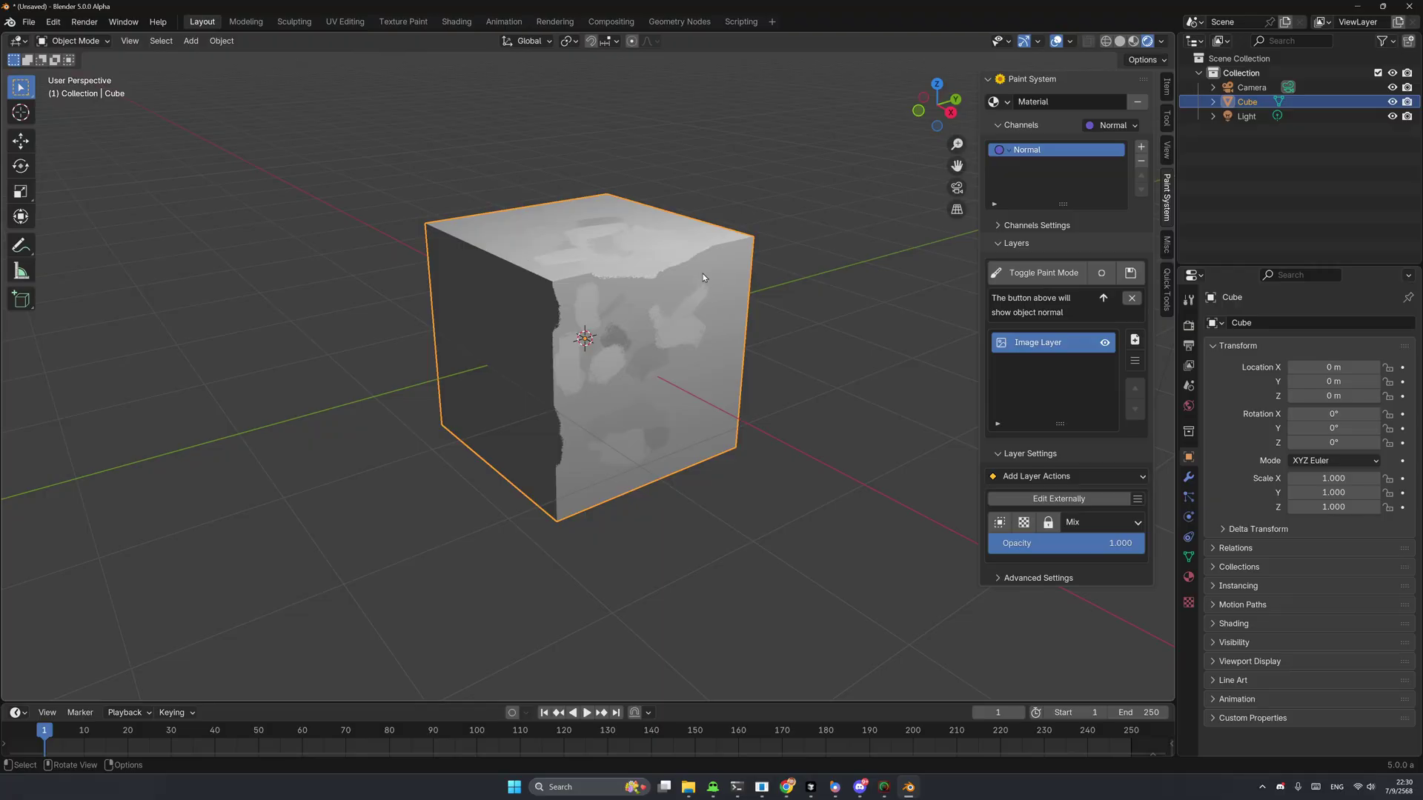
Step: Start a new General scene, discarding the unsaved changes
{"action": "left_click", "coordinate": [28, 21]}
{"action": "mouse_move", "coordinate": [49, 38]}
{"action": "left_click", "coordinate": [212, 44]}
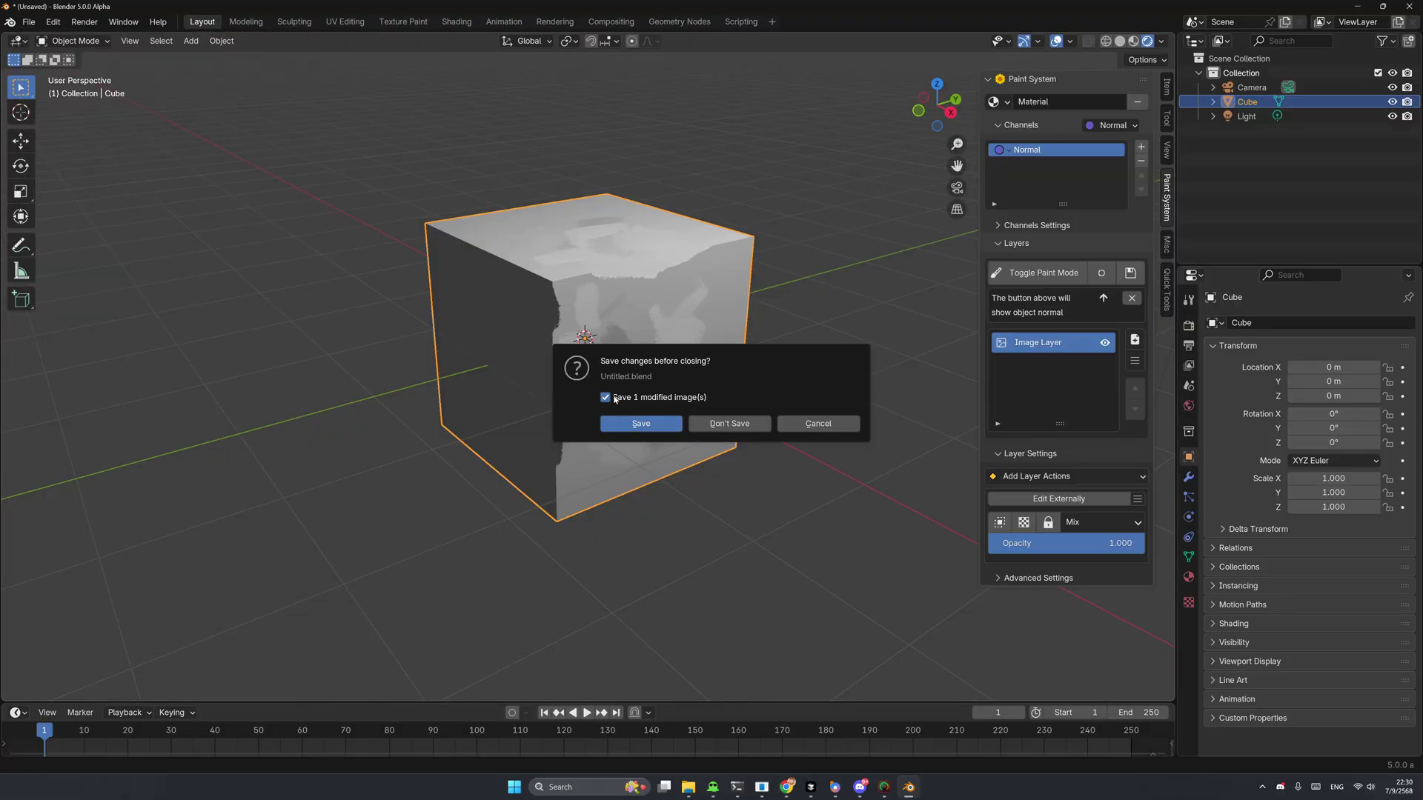
{"action": "left_click", "coordinate": [737, 433]}
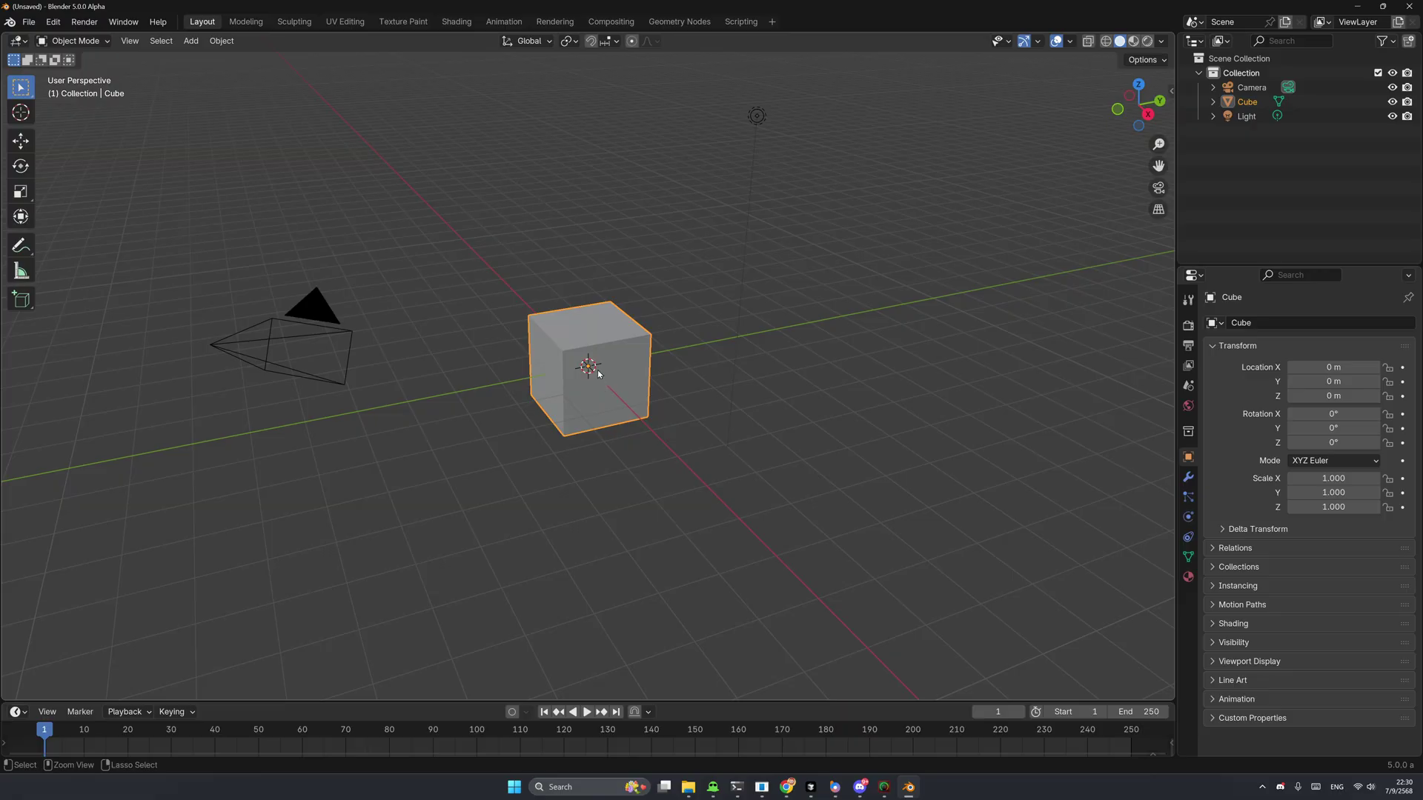
Step: Add a PBR-template Paint System group to the cube from the sidebar's Paint System tab
{"action": "scroll", "coordinate": [599, 374], "scroll_direction": "up", "scroll_amount": 3}
{"action": "key", "text": "n"}
{"action": "left_click", "coordinate": [1169, 213]}
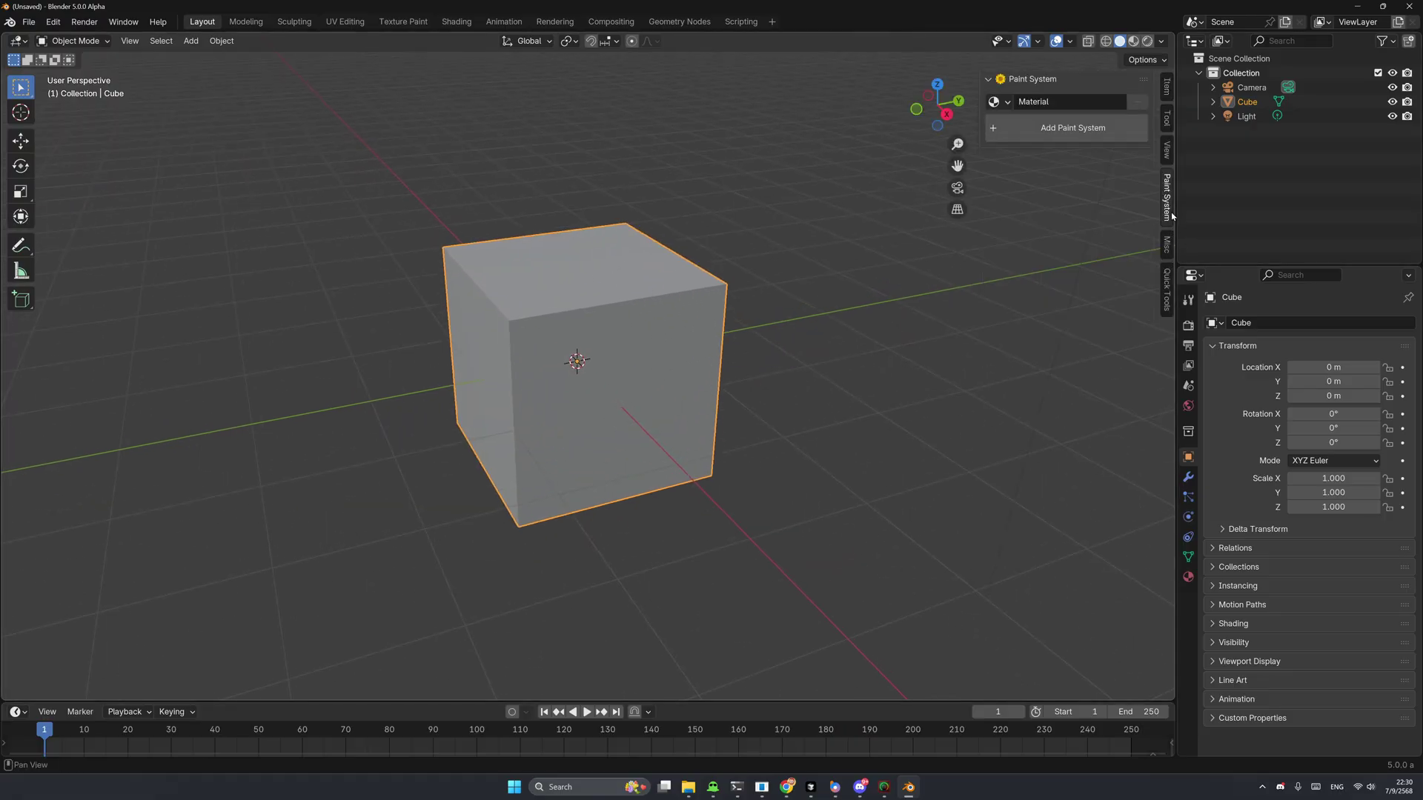
{"action": "left_click", "coordinate": [1063, 138]}
{"action": "left_click", "coordinate": [1066, 142]}
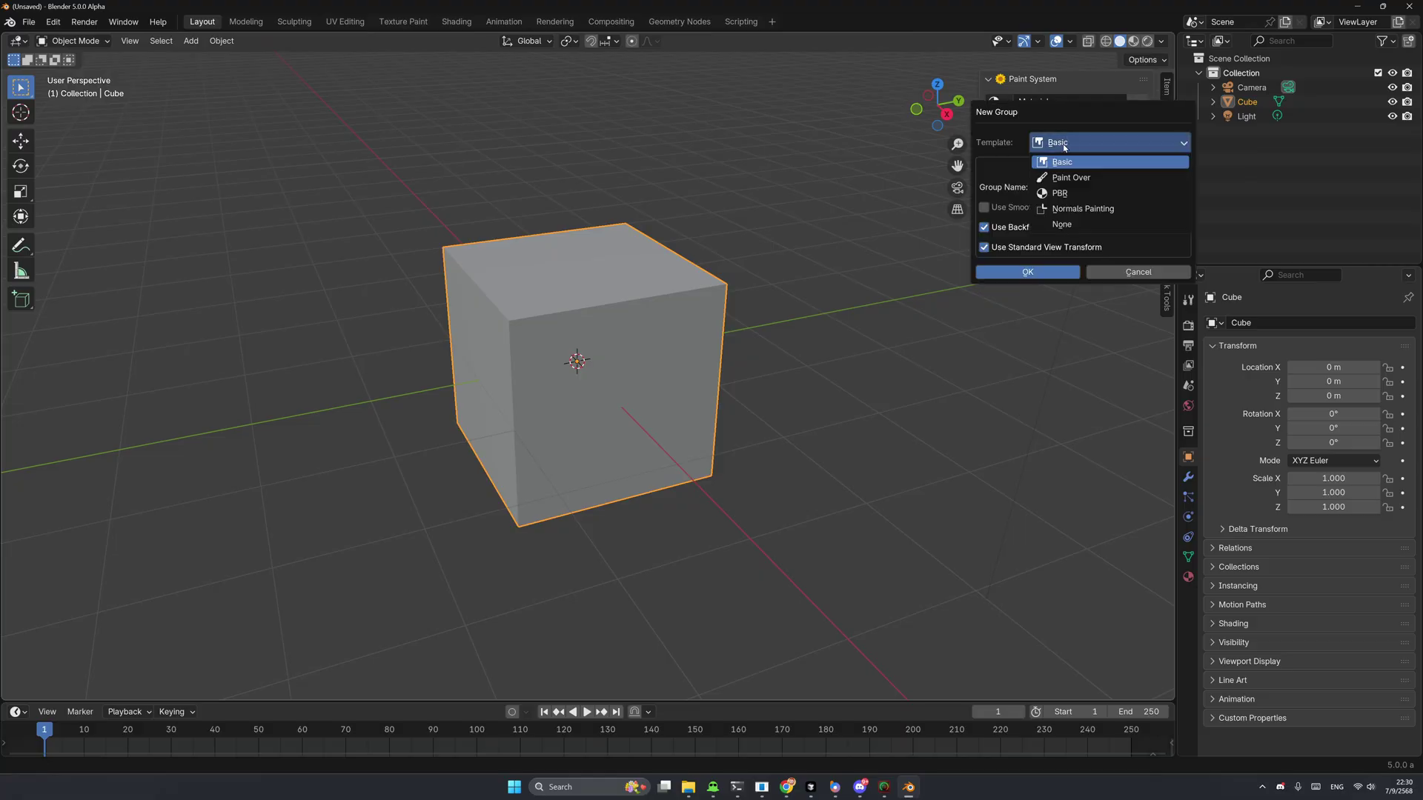
{"action": "left_click", "coordinate": [1070, 190]}
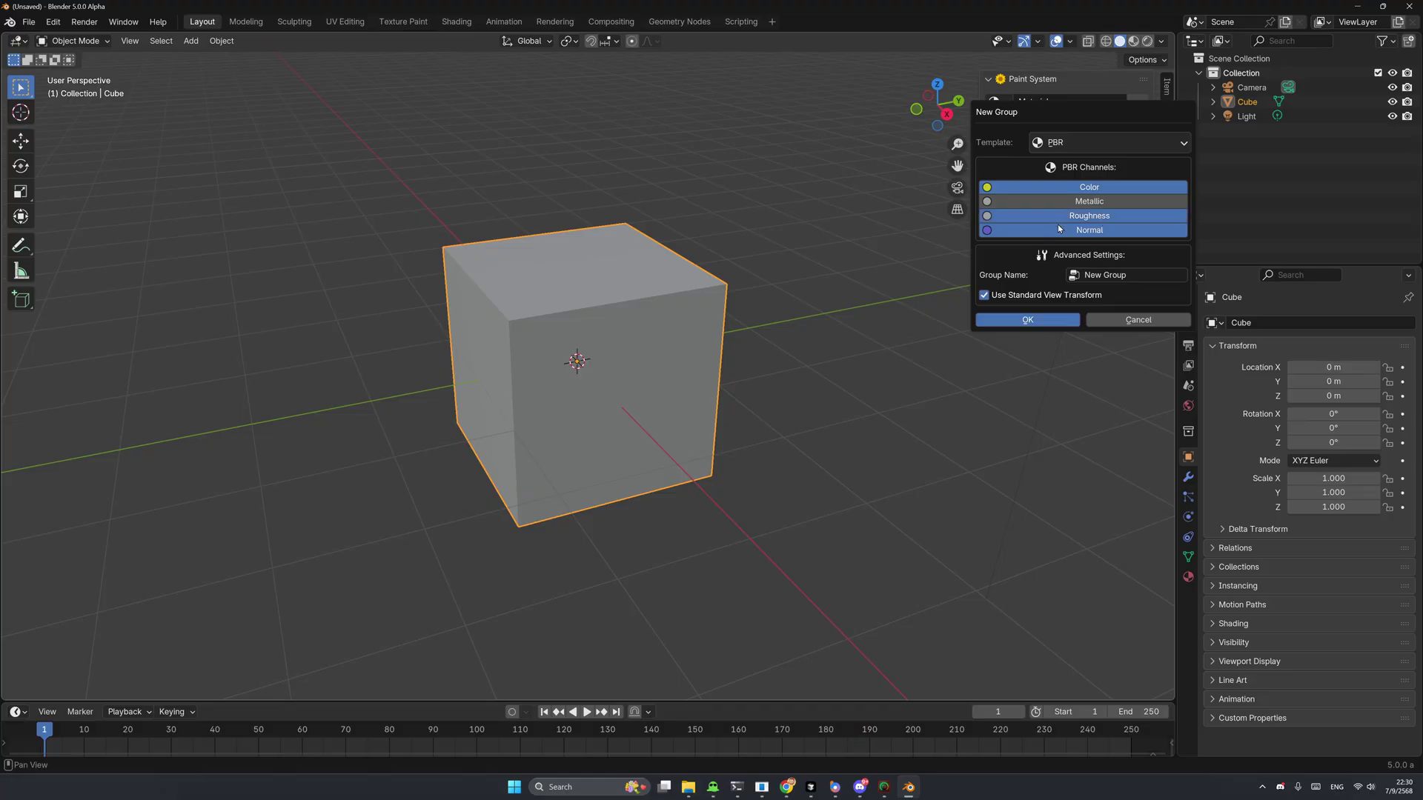
{"action": "left_click", "coordinate": [1056, 322]}
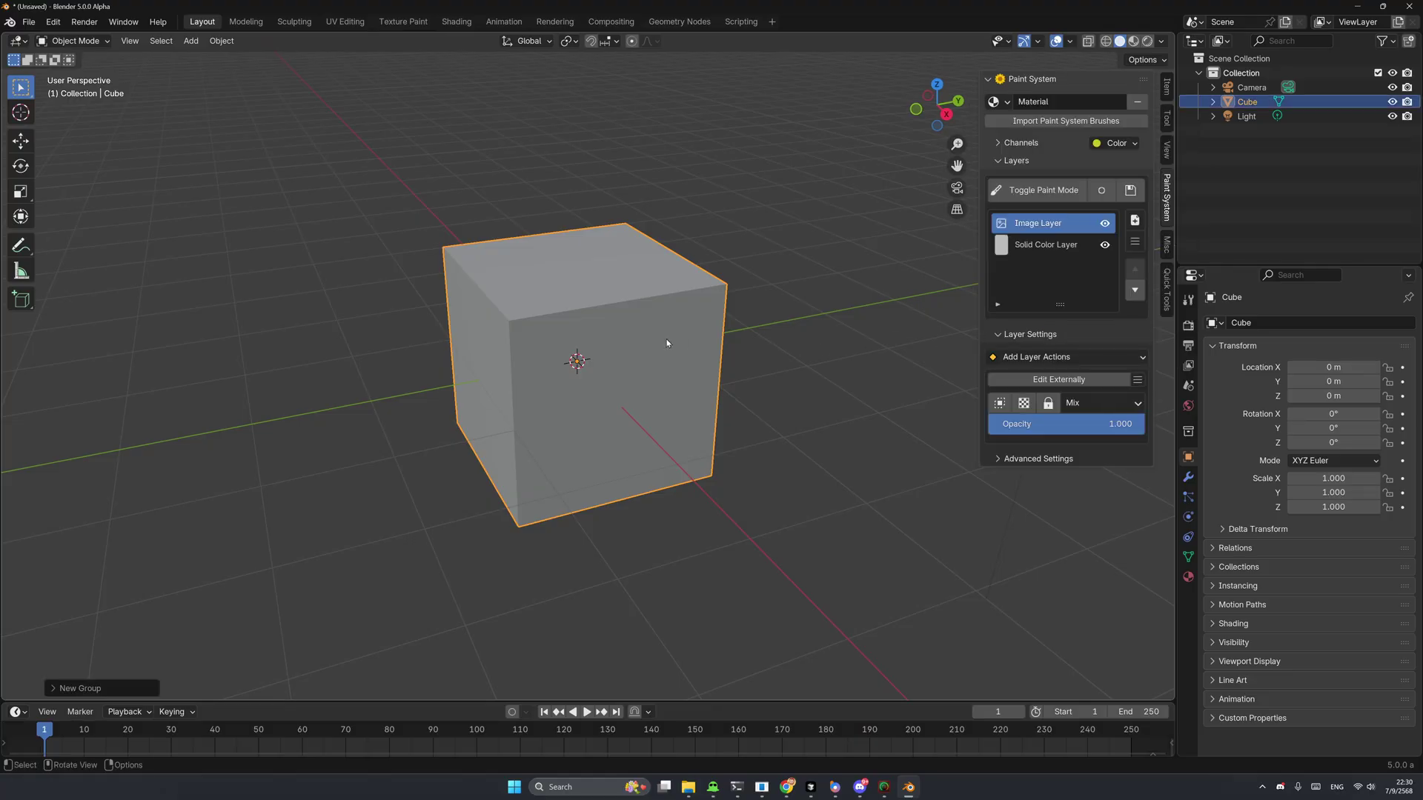
Step: Expand the Channels list and check the Color, Roughness and Normal channels' layers
{"action": "middle_click_drag", "start_coordinate": [667, 340], "coordinate": [599, 344]}
{"action": "scroll", "coordinate": [599, 344], "scroll_direction": "up", "scroll_amount": 2}
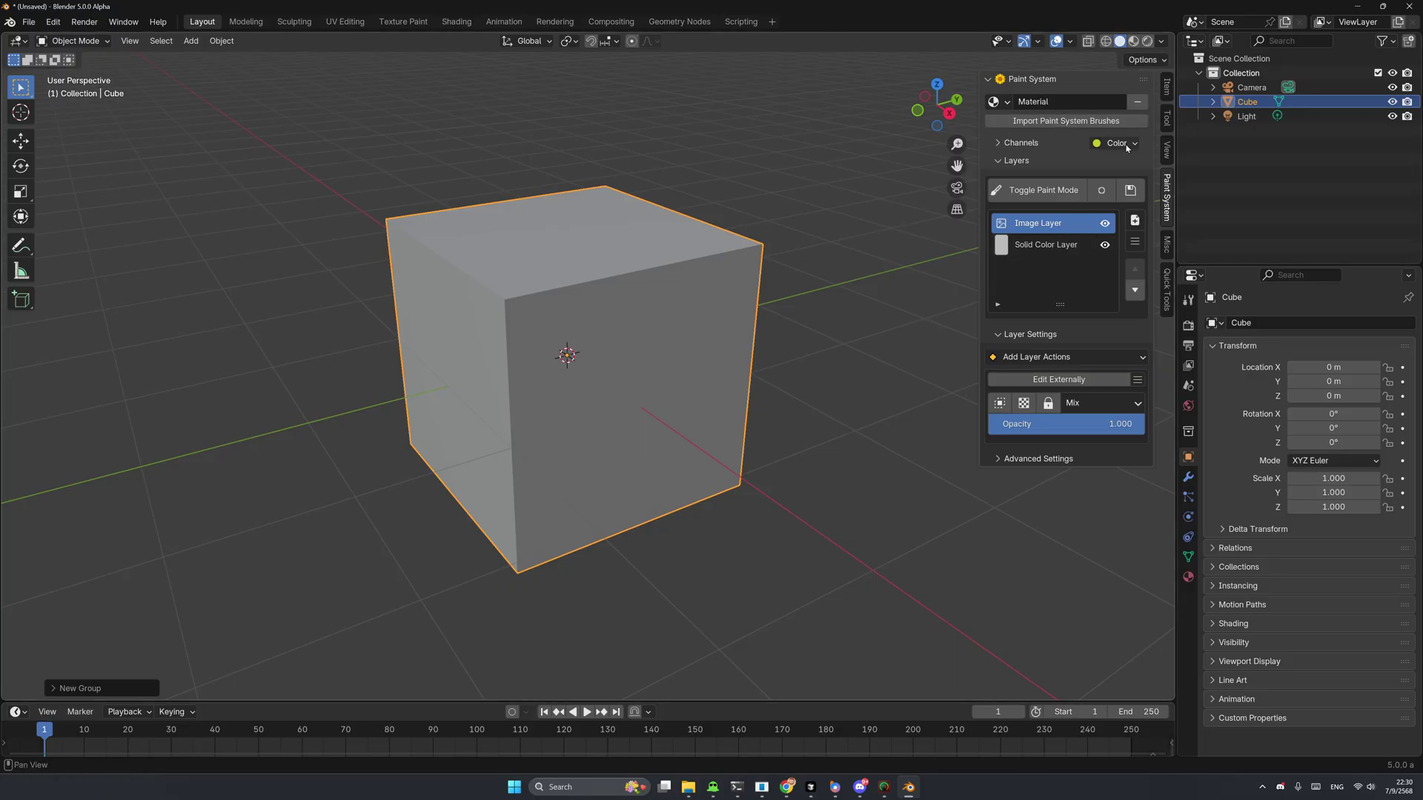
{"action": "left_click", "coordinate": [1021, 143]}
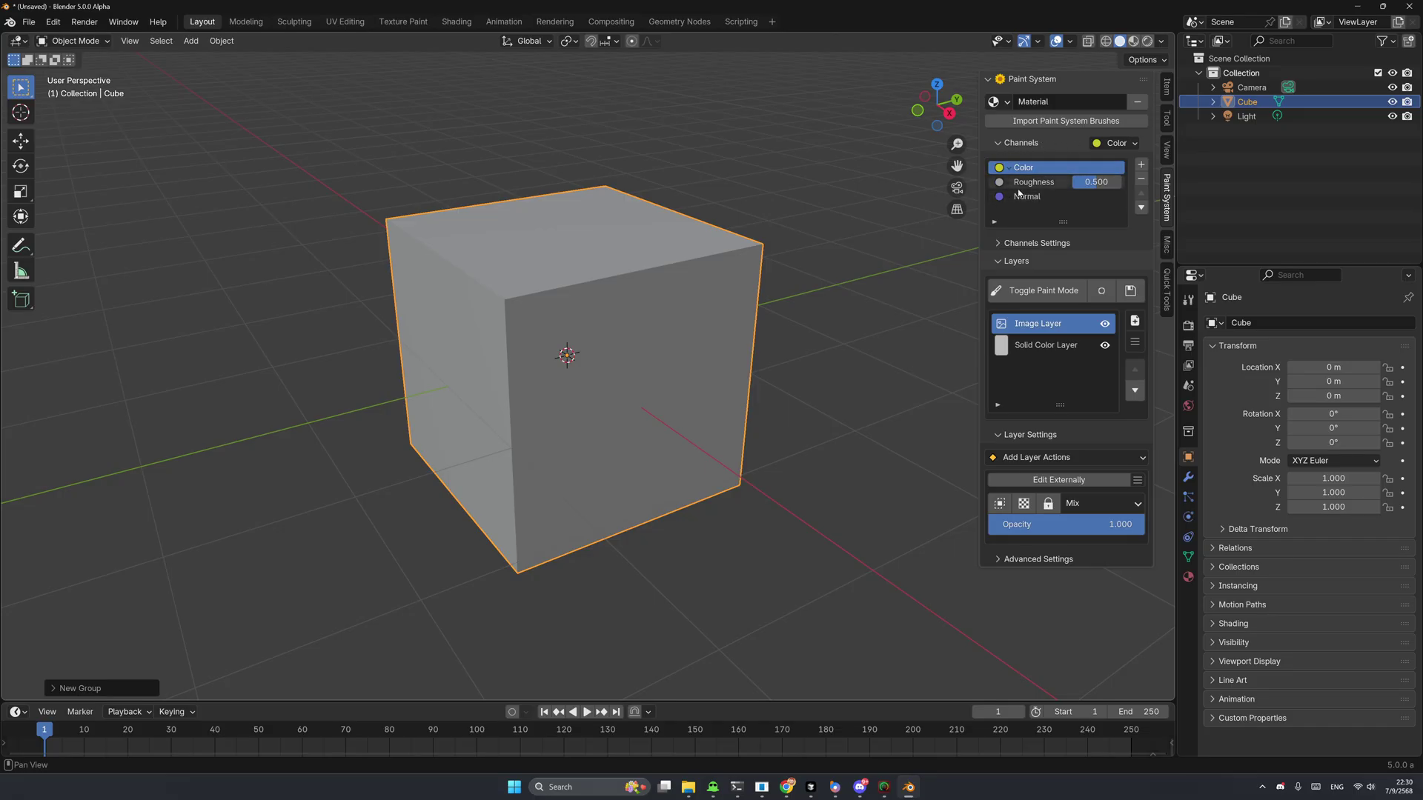
{"action": "left_click", "coordinate": [1034, 184]}
{"action": "left_click", "coordinate": [1036, 171]}
{"action": "left_click", "coordinate": [1036, 184]}
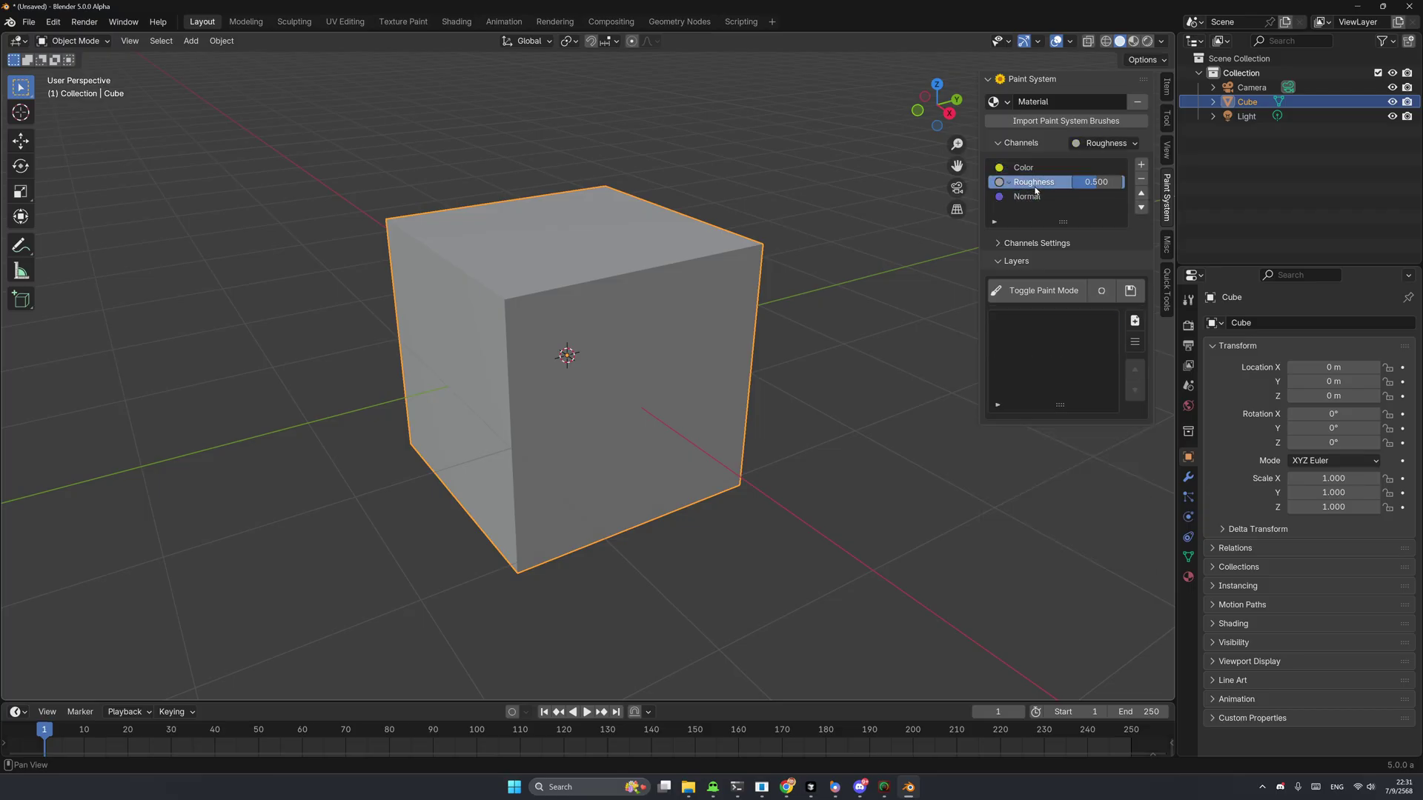
{"action": "left_click", "coordinate": [1034, 197]}
Step: Cycle through Roughness and Normal back to Color, then put the cube into Texture Paint mode
{"action": "left_click", "coordinate": [1035, 185]}
{"action": "left_click", "coordinate": [1038, 172]}
{"action": "left_click", "coordinate": [1035, 183]}
{"action": "left_click", "coordinate": [1030, 196]}
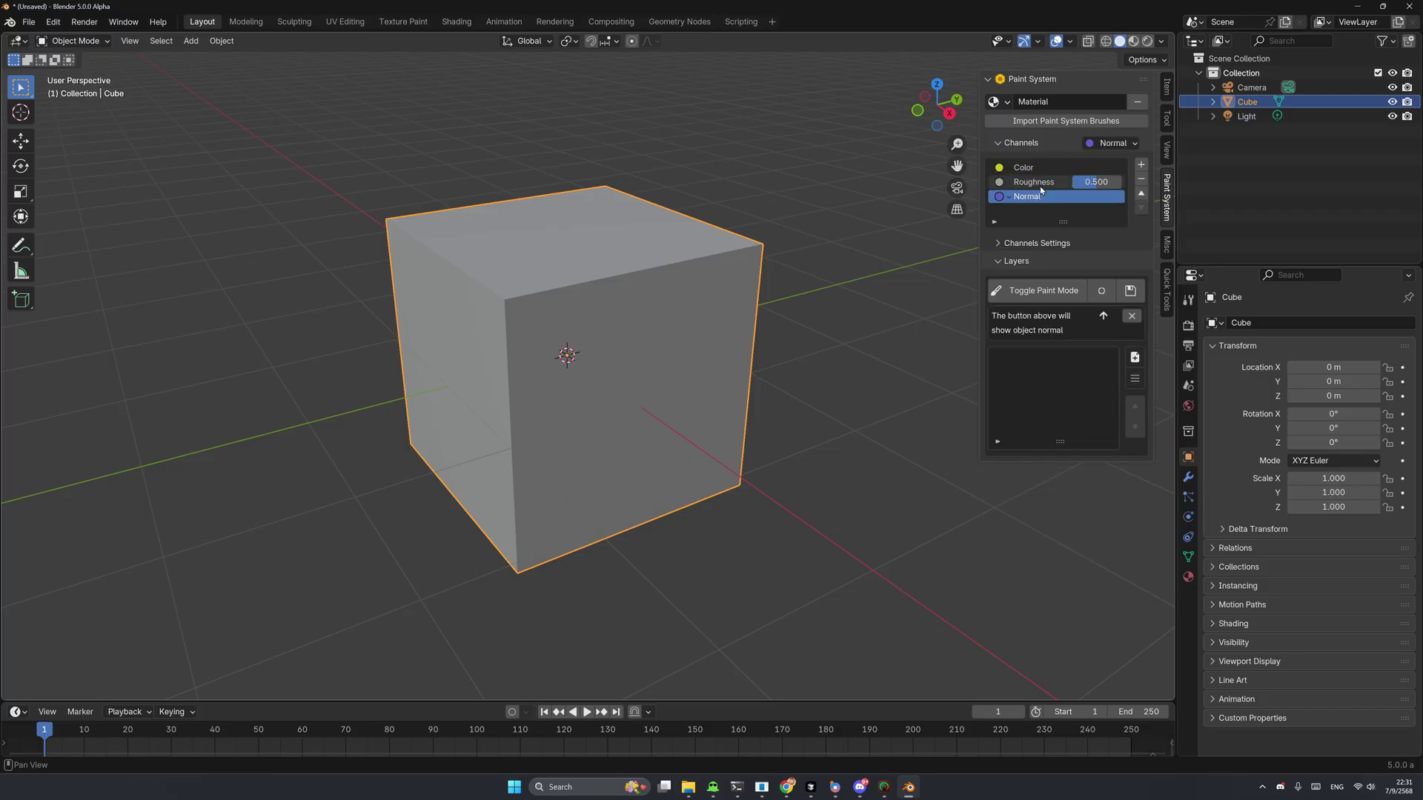
{"action": "left_click", "coordinate": [1038, 169]}
{"action": "mouse_move", "coordinate": [681, 330]}
{"action": "middle_mouse_down"}
{"action": "mouse_move", "coordinate": [667, 324]}
{"action": "mouse_move", "coordinate": [685, 297]}
{"action": "middle_mouse_up"}
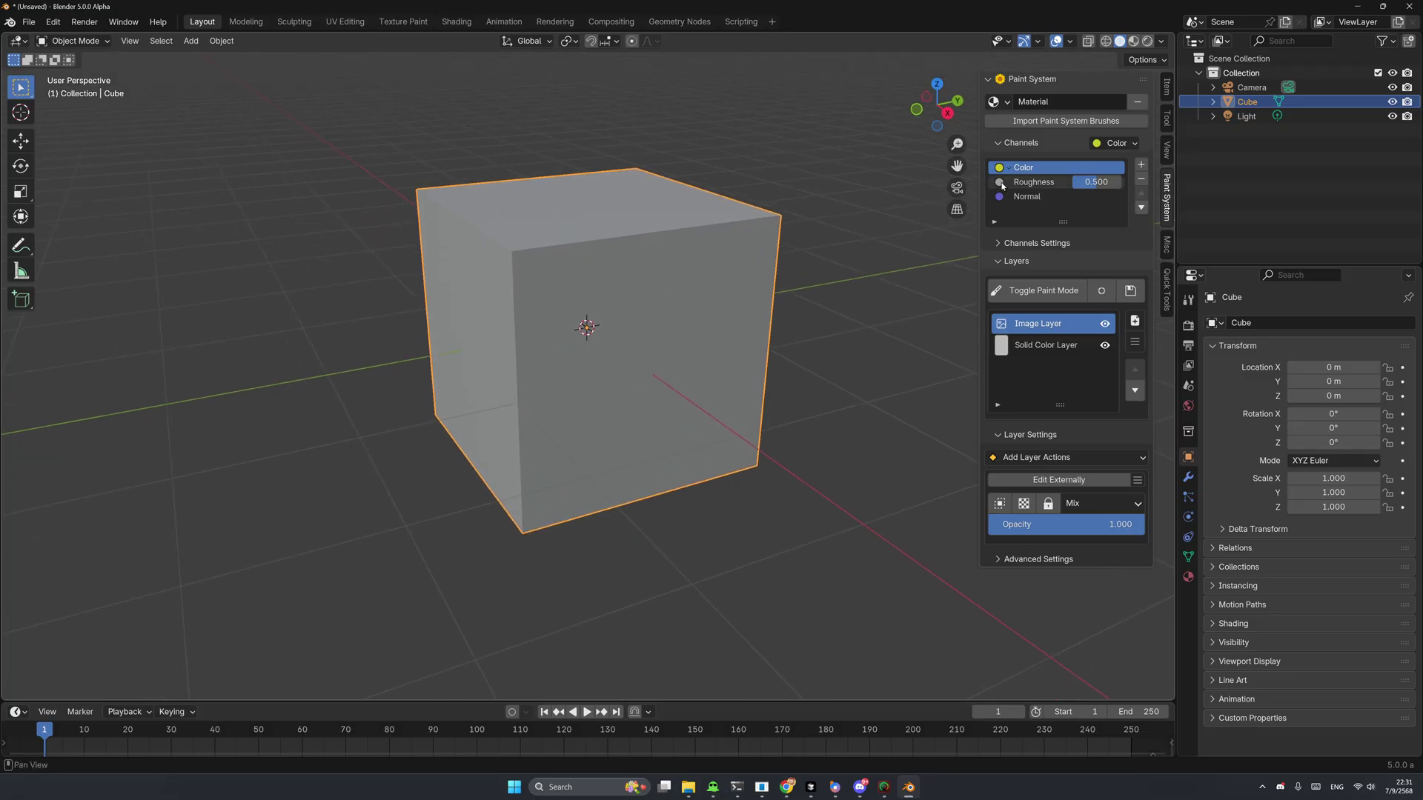
{"action": "left_click", "coordinate": [1045, 288]}
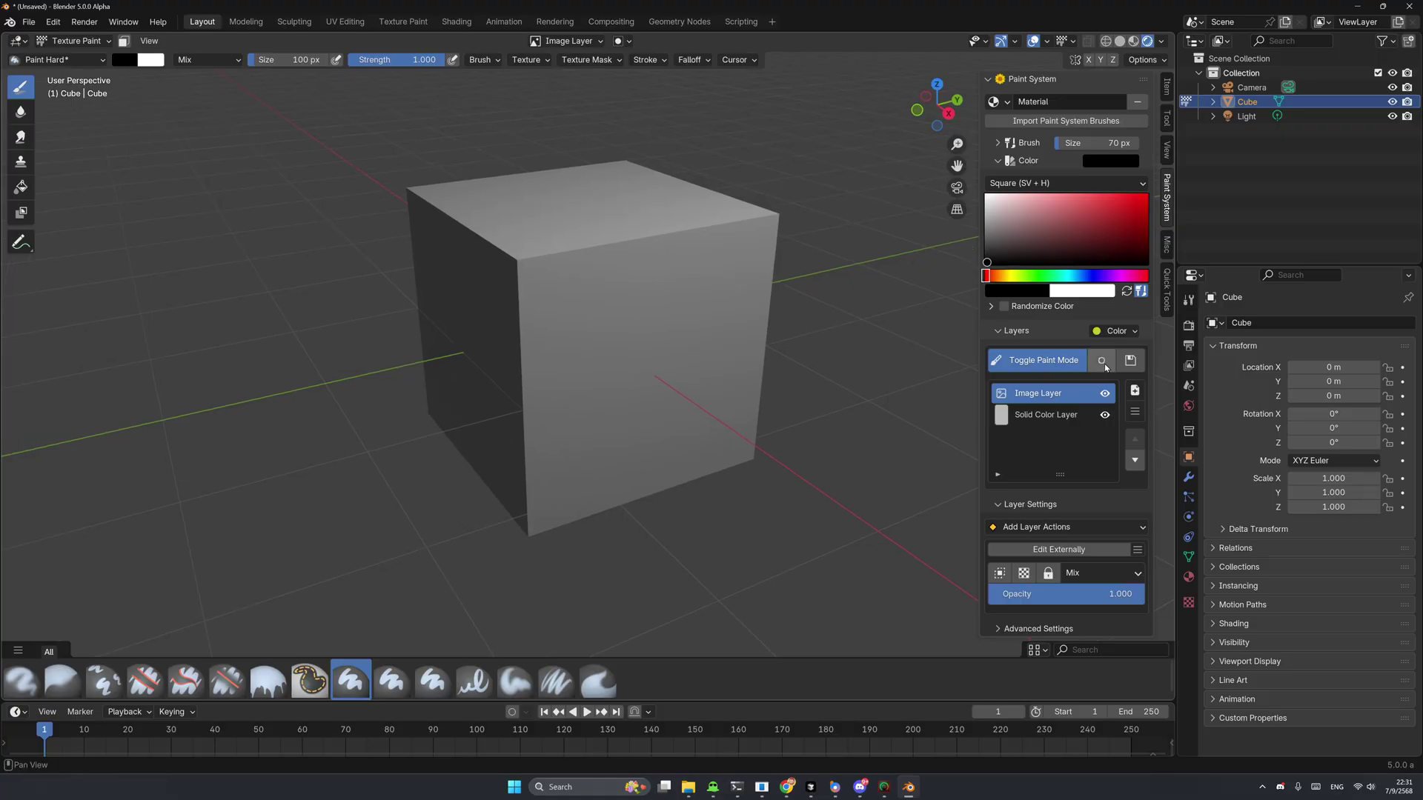
Step: Pick a red brush colour and paint a red blob across the cube's top front edge
{"action": "left_click_drag", "start_coordinate": [1077, 228], "coordinate": [1088, 198]}
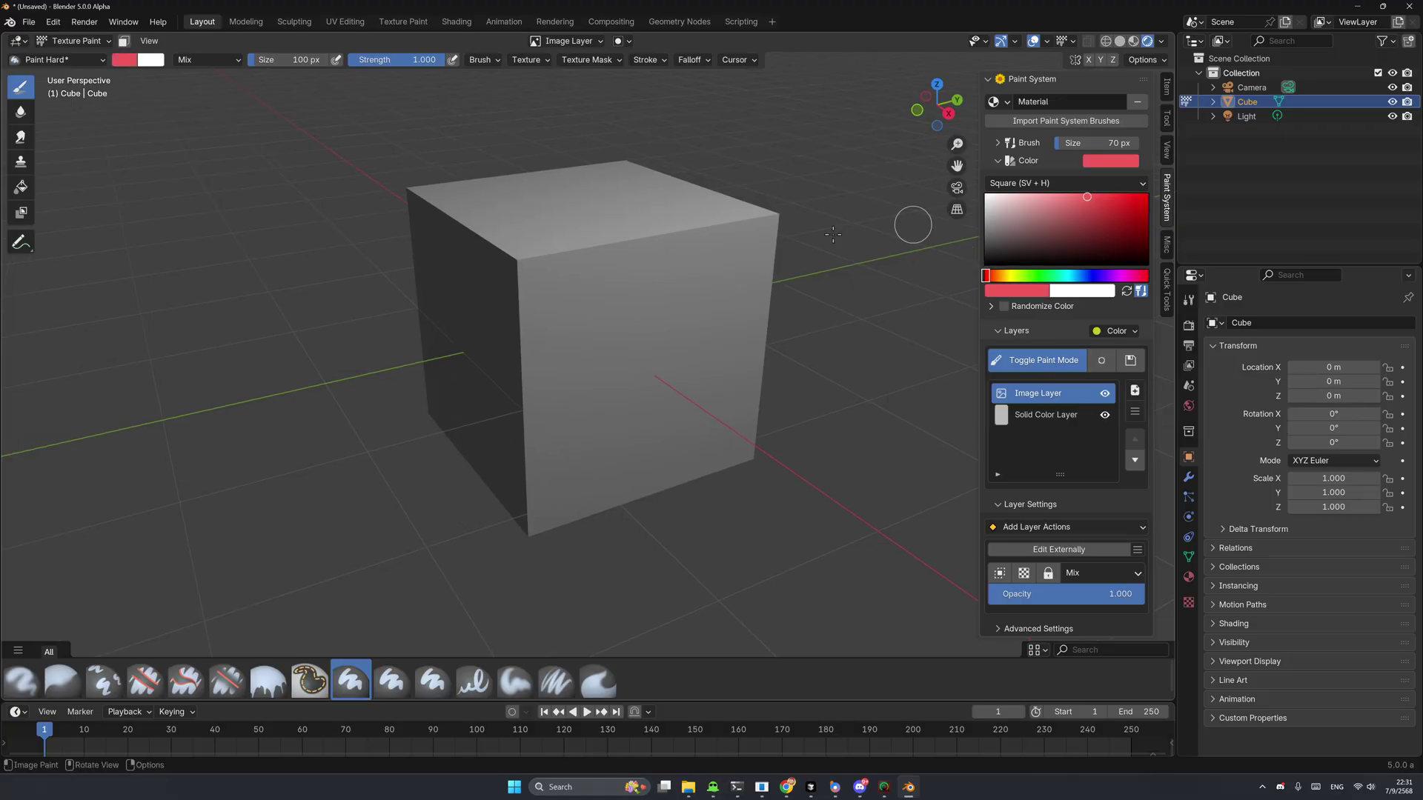
{"action": "middle_click_drag", "start_coordinate": [653, 231], "coordinate": [667, 241]}
{"action": "mouse_move", "coordinate": [666, 241]}
{"action": "left_mouse_down"}
{"action": "mouse_move", "coordinate": [677, 228]}
{"action": "mouse_move", "coordinate": [563, 268]}
{"action": "left_mouse_up"}
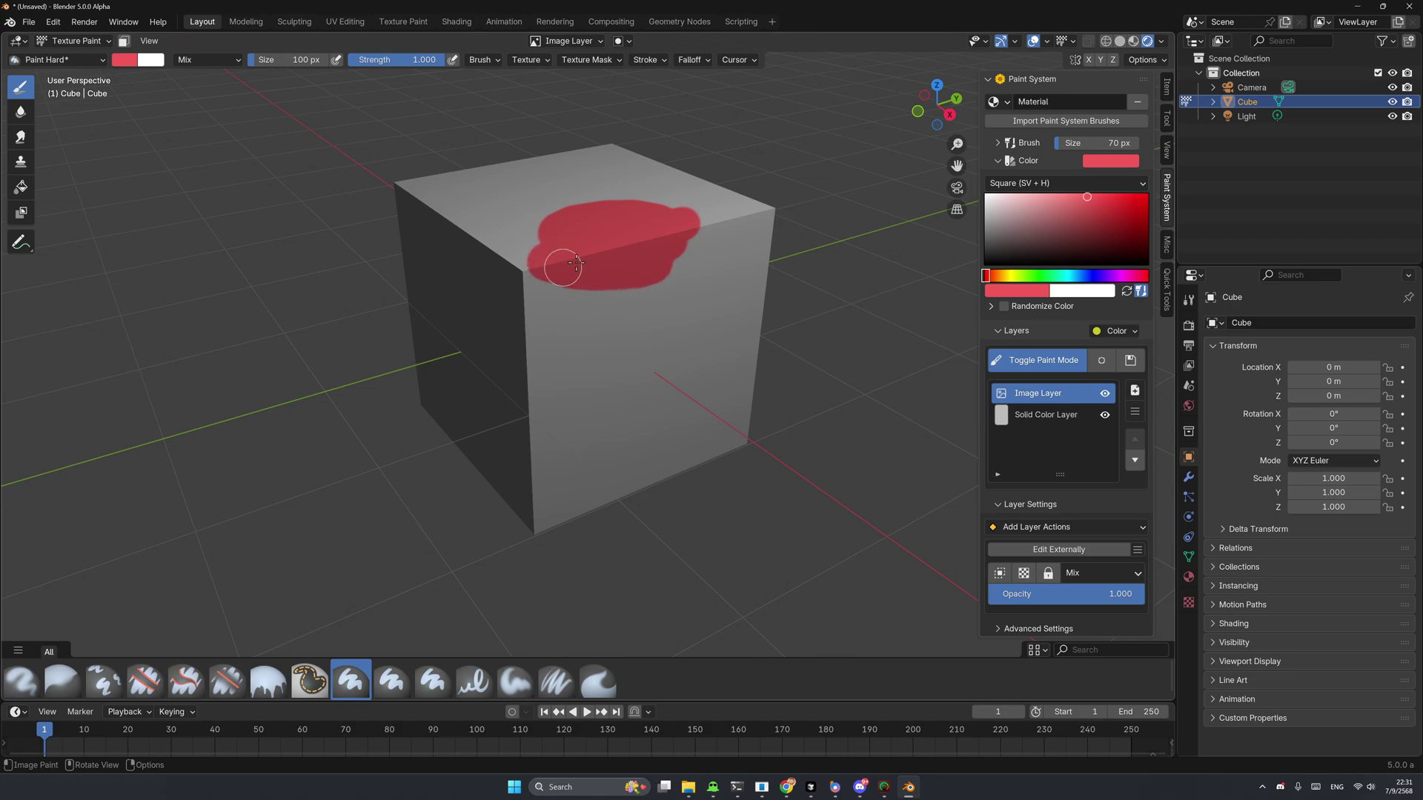
{"action": "middle_click_drag", "start_coordinate": [702, 297], "coordinate": [701, 288]}
Step: Switch painting to the Roughness channel and try a black brush stroke on the front face
{"action": "left_click", "coordinate": [1115, 331]}
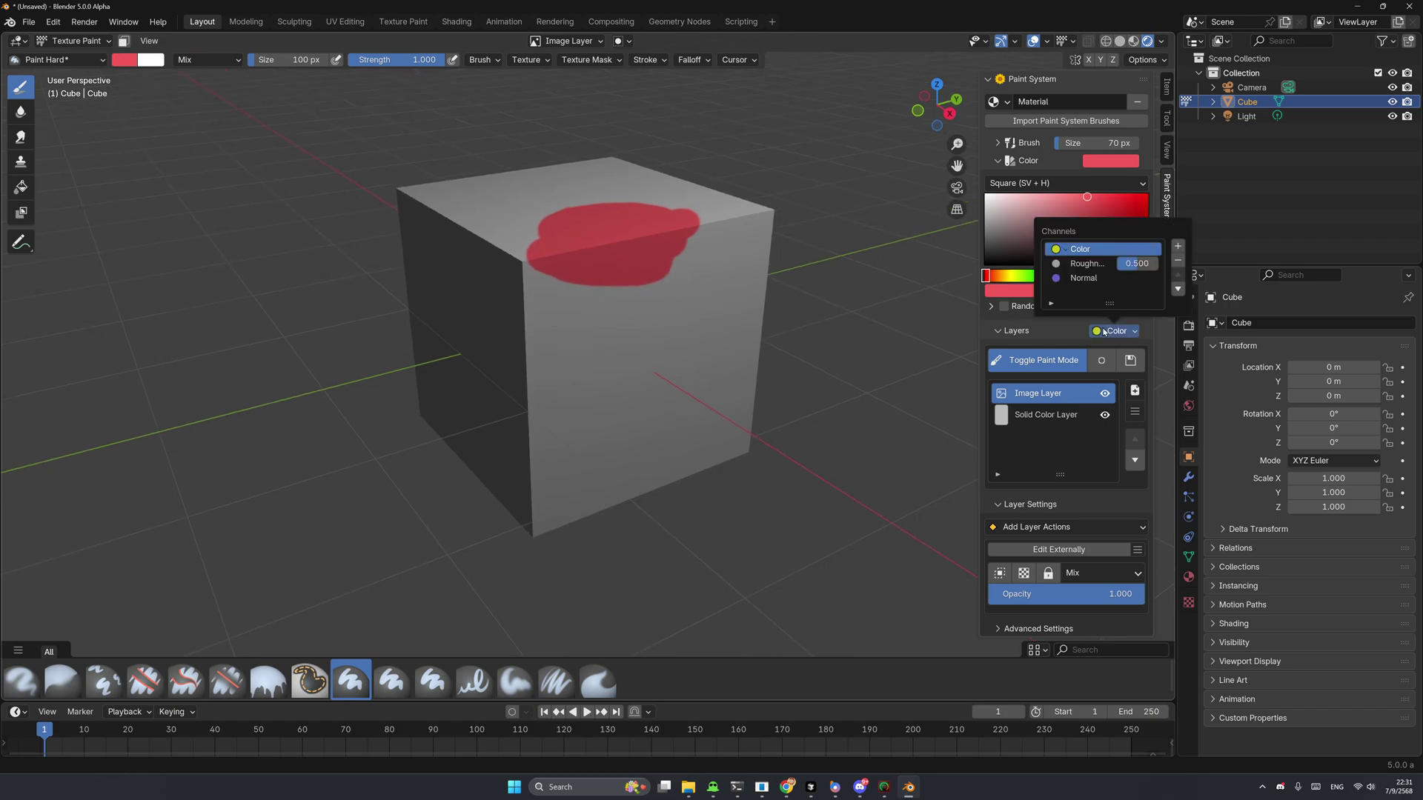
{"action": "left_click", "coordinate": [1088, 267]}
{"action": "middle_click_drag", "start_coordinate": [874, 347], "coordinate": [871, 337]}
{"action": "left_click_drag", "start_coordinate": [1006, 208], "coordinate": [986, 263]}
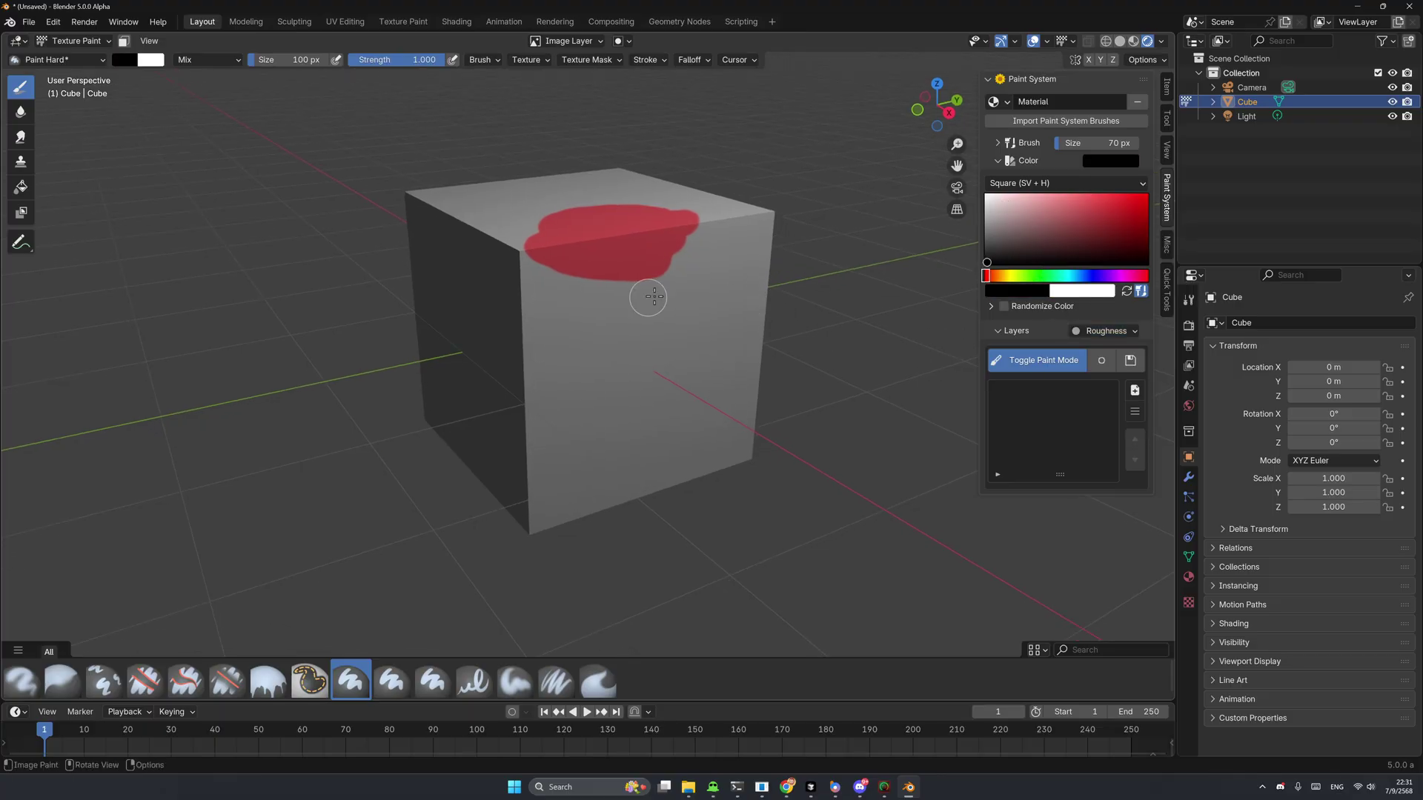
{"action": "mouse_move", "coordinate": [651, 296]}
{"action": "left_mouse_down"}
{"action": "mouse_move", "coordinate": [652, 324]}
{"action": "mouse_move", "coordinate": [676, 317]}
{"action": "left_mouse_up"}
Step: Undo the black stroke and add a new Image Layer to the Roughness channel
{"action": "key", "text": "ctrl+z"}
{"action": "left_click", "coordinate": [1134, 390]}
{"action": "left_click", "coordinate": [1156, 428]}
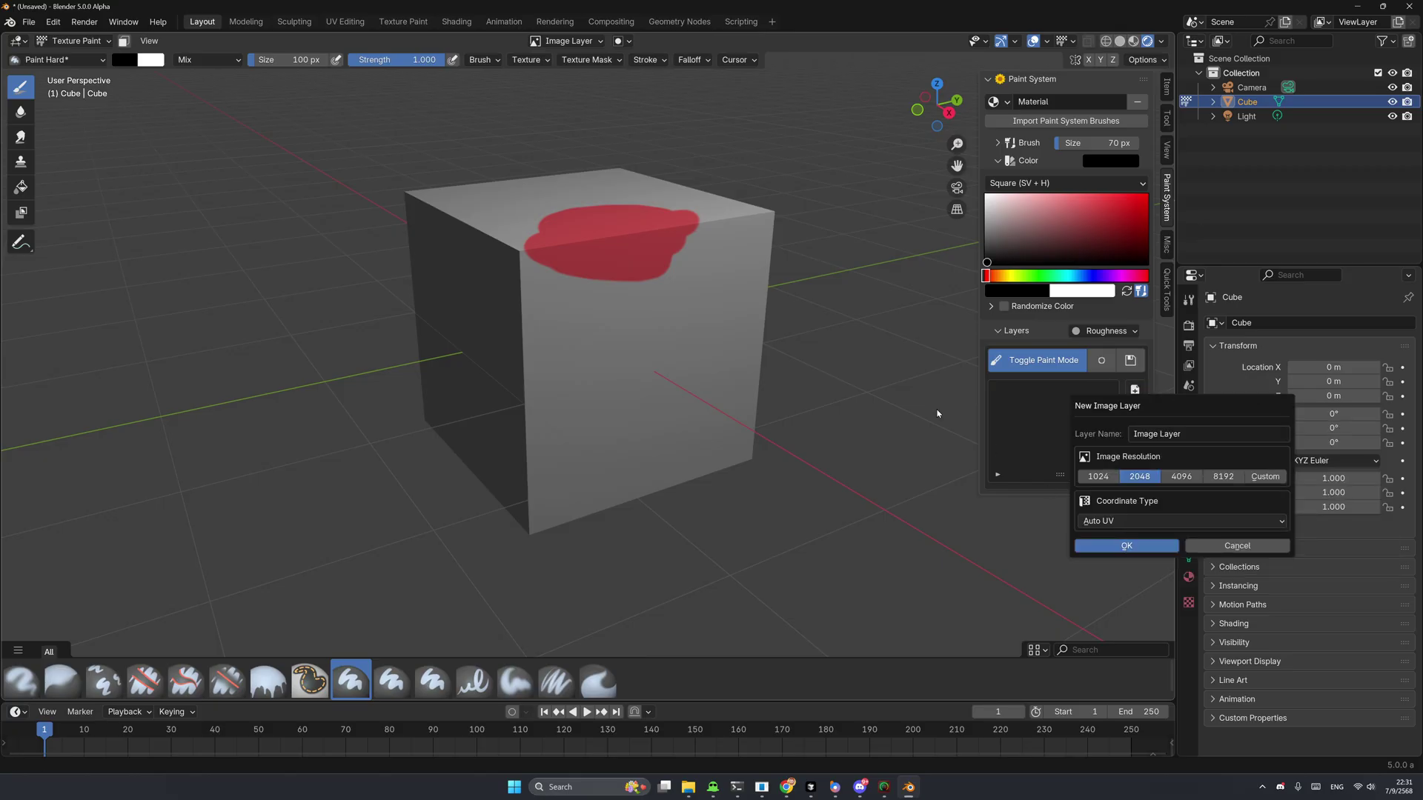
{"action": "key", "text": "Return"}
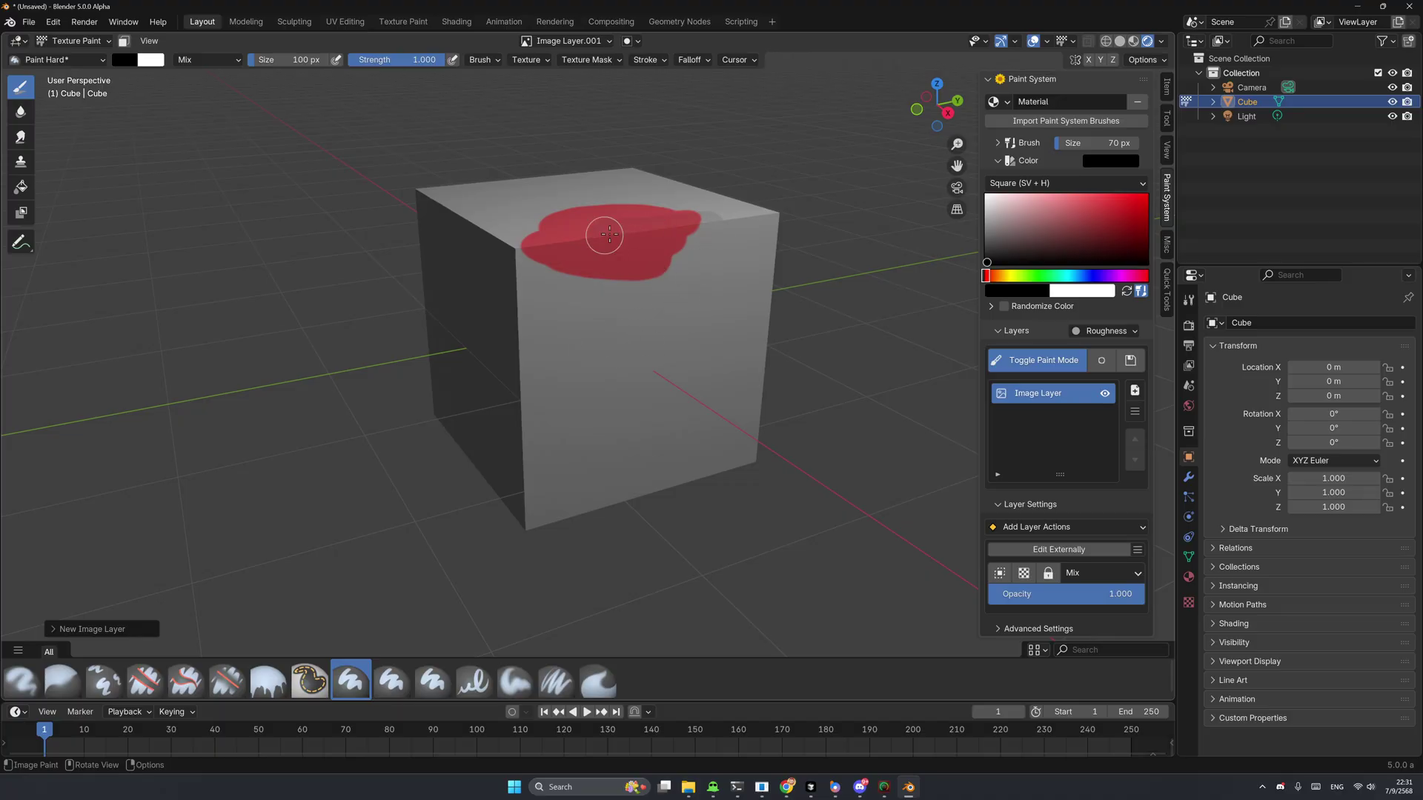
Step: Switch to the Normal channel and preview it on the cube's lavender, pink and magenta faces
{"action": "middle_click_drag", "start_coordinate": [605, 235], "coordinate": [660, 269]}
{"action": "scroll", "coordinate": [653, 220], "scroll_direction": "up", "scroll_amount": 3}
{"action": "middle_click_drag", "start_coordinate": [663, 218], "coordinate": [663, 181]}
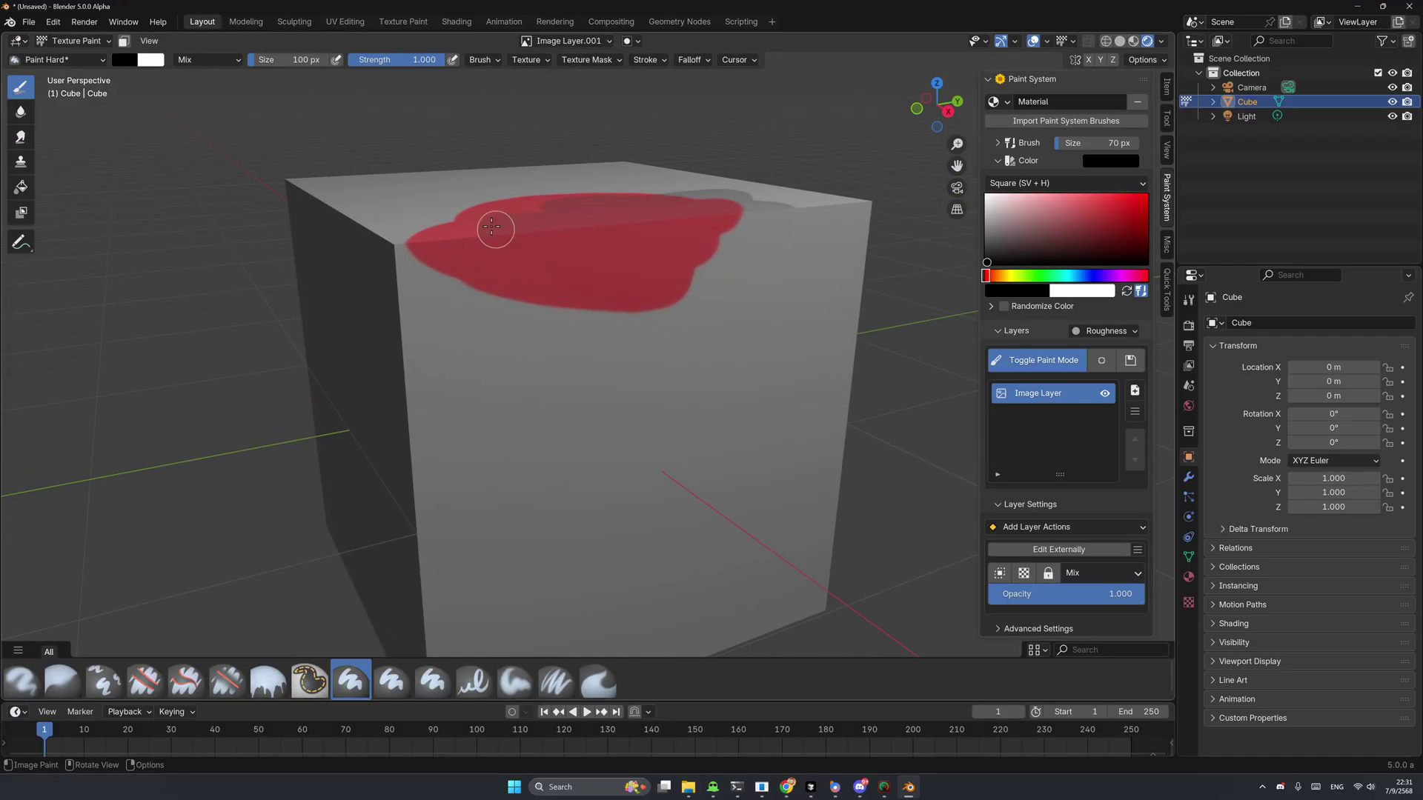
{"action": "mouse_move", "coordinate": [495, 230]}
{"action": "middle_mouse_down"}
{"action": "mouse_move", "coordinate": [667, 229]}
{"action": "mouse_move", "coordinate": [700, 284]}
{"action": "middle_mouse_up"}
{"action": "left_click", "coordinate": [1106, 330]}
{"action": "left_click", "coordinate": [1089, 281]}
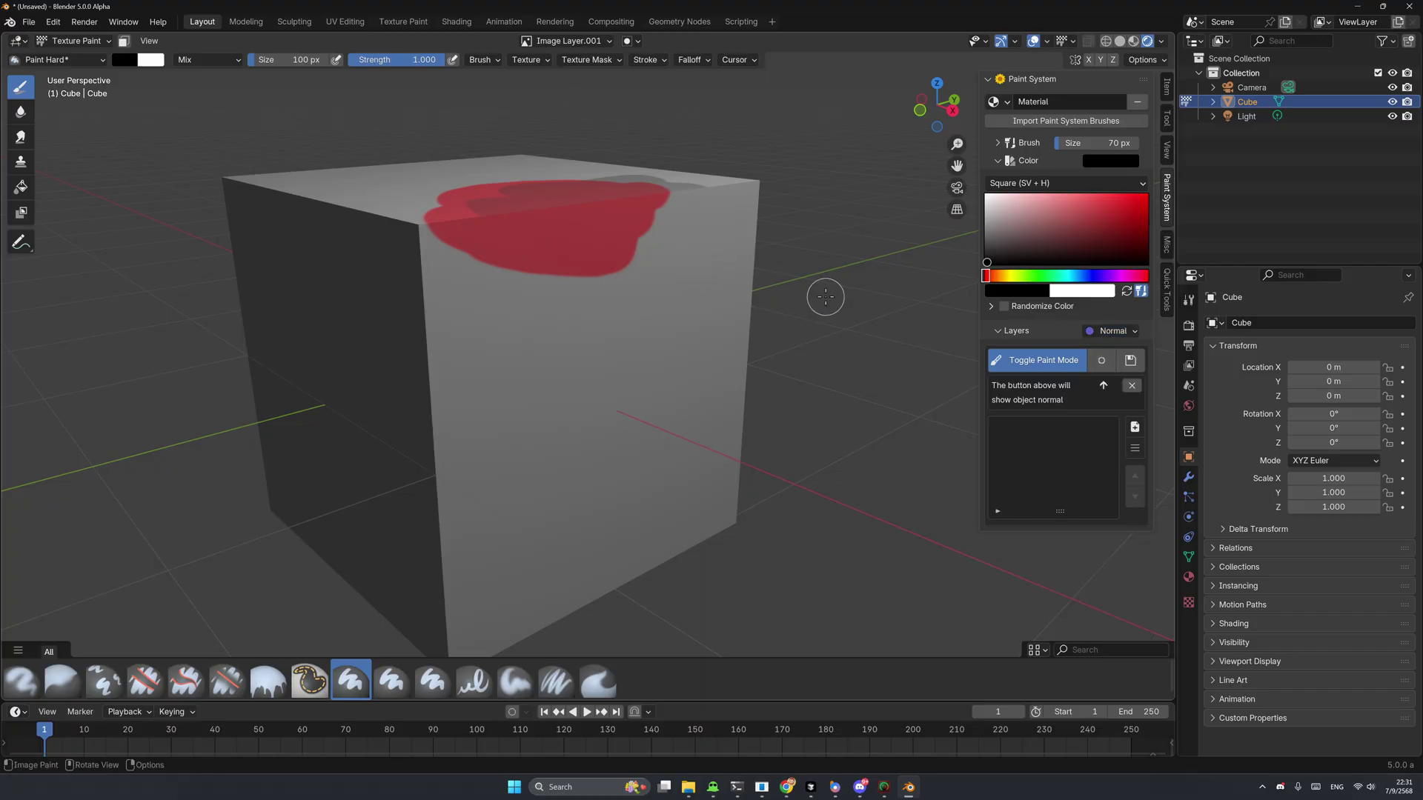
{"action": "left_click", "coordinate": [1105, 362]}
{"action": "middle_click_drag", "start_coordinate": [660, 307], "coordinate": [608, 323]}
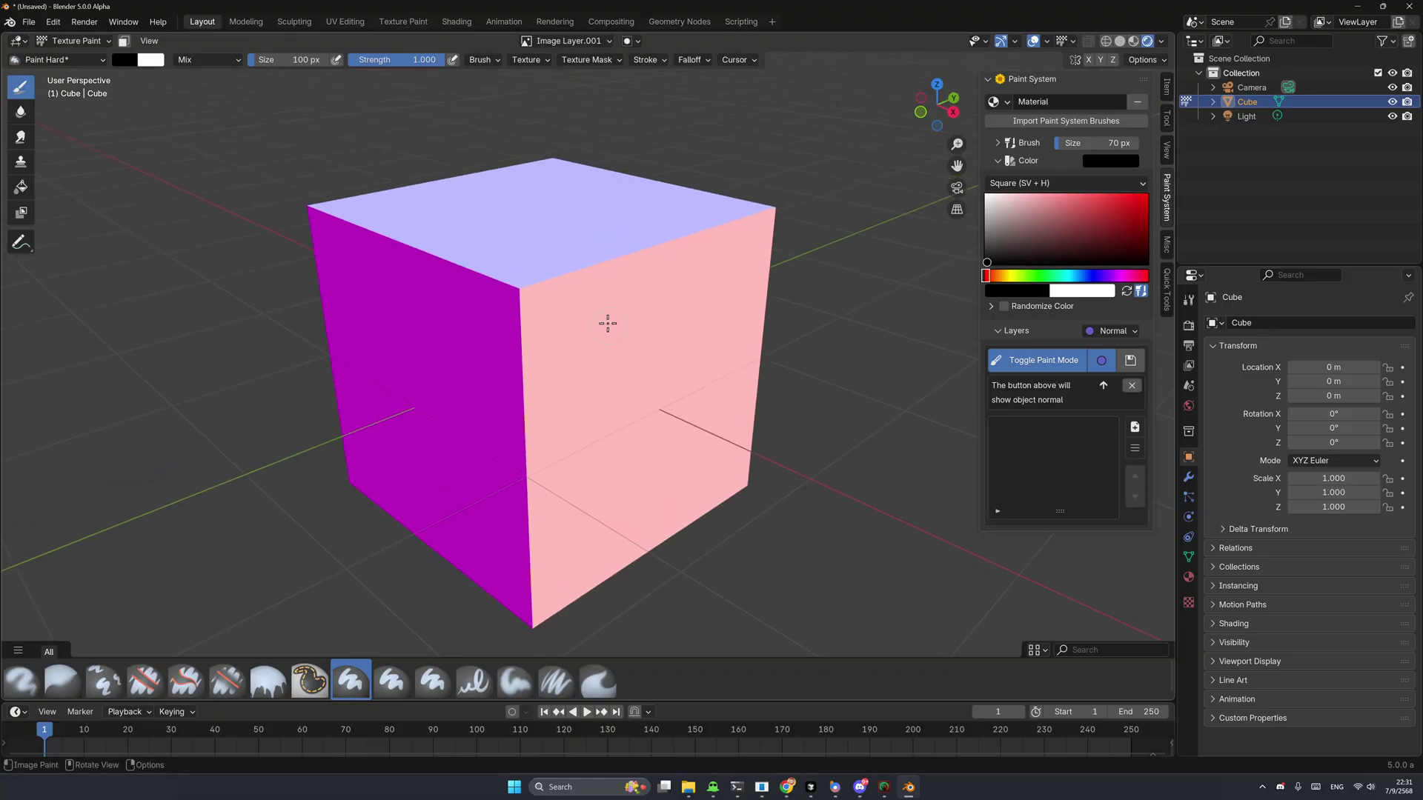
Step: Load the PS_Gouache brush, sample the cube's pink and add a new image layer
{"action": "left_click", "coordinate": [1066, 121]}
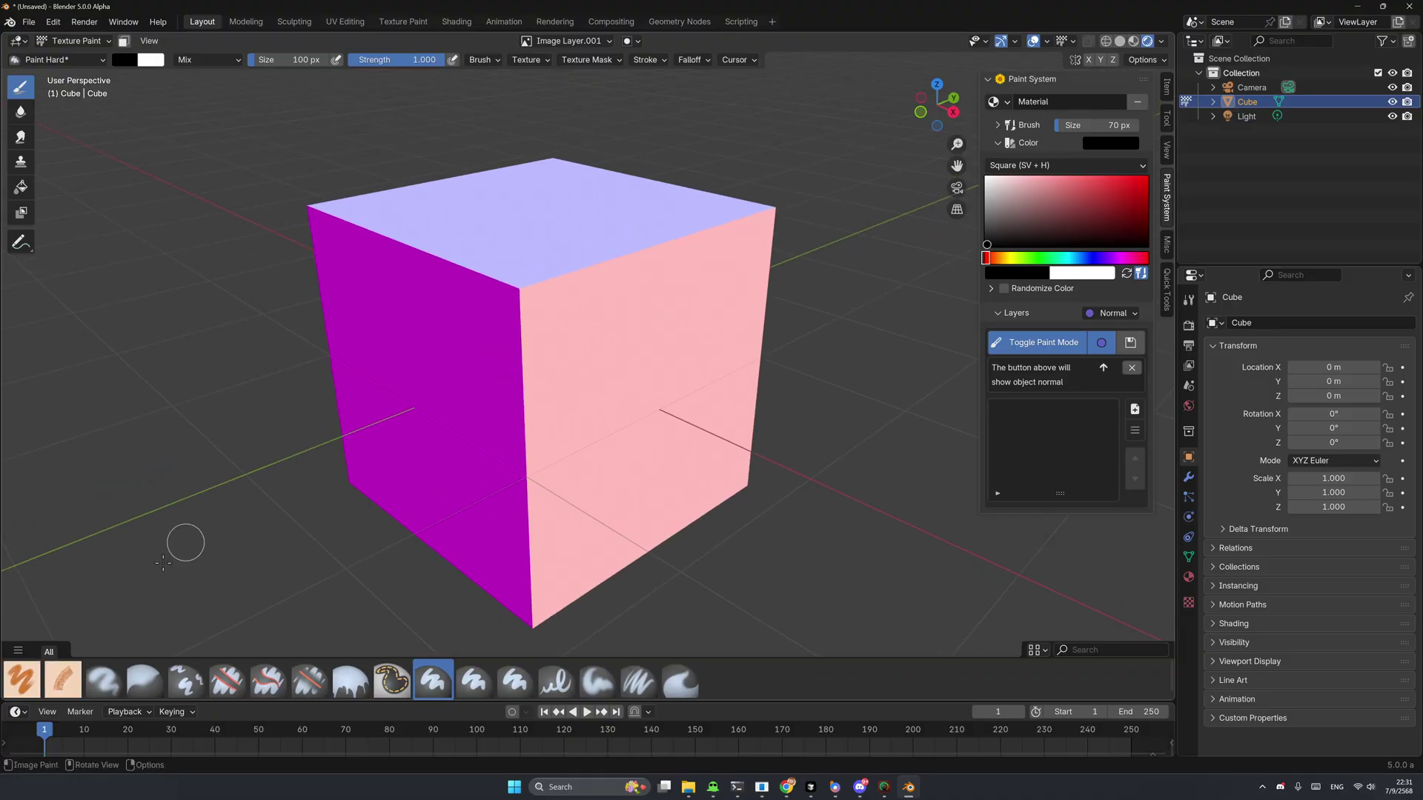
{"action": "left_click", "coordinate": [12, 685]}
{"action": "middle_click_drag", "start_coordinate": [591, 331], "coordinate": [626, 289]}
{"action": "key", "text": "s"}
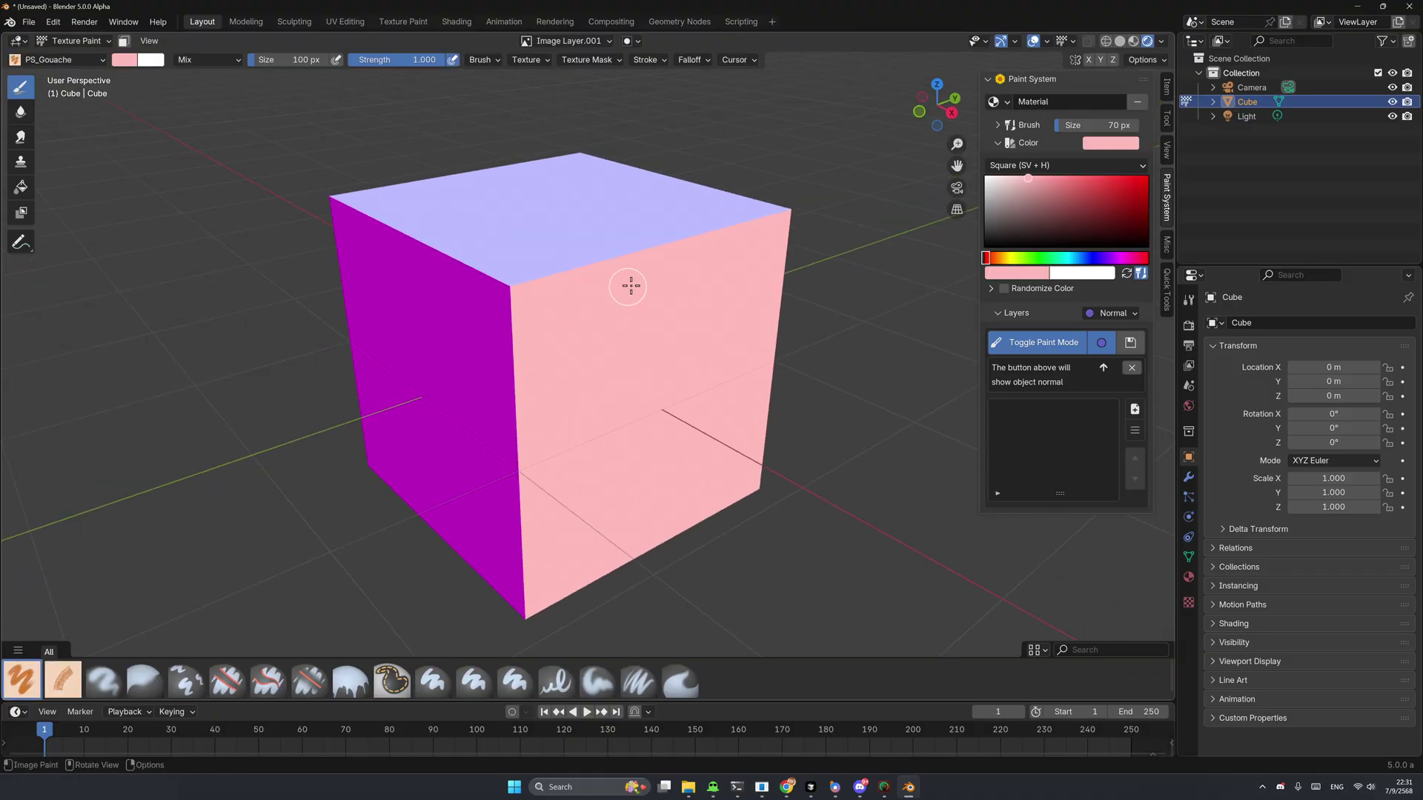
{"action": "left_click", "coordinate": [1135, 409]}
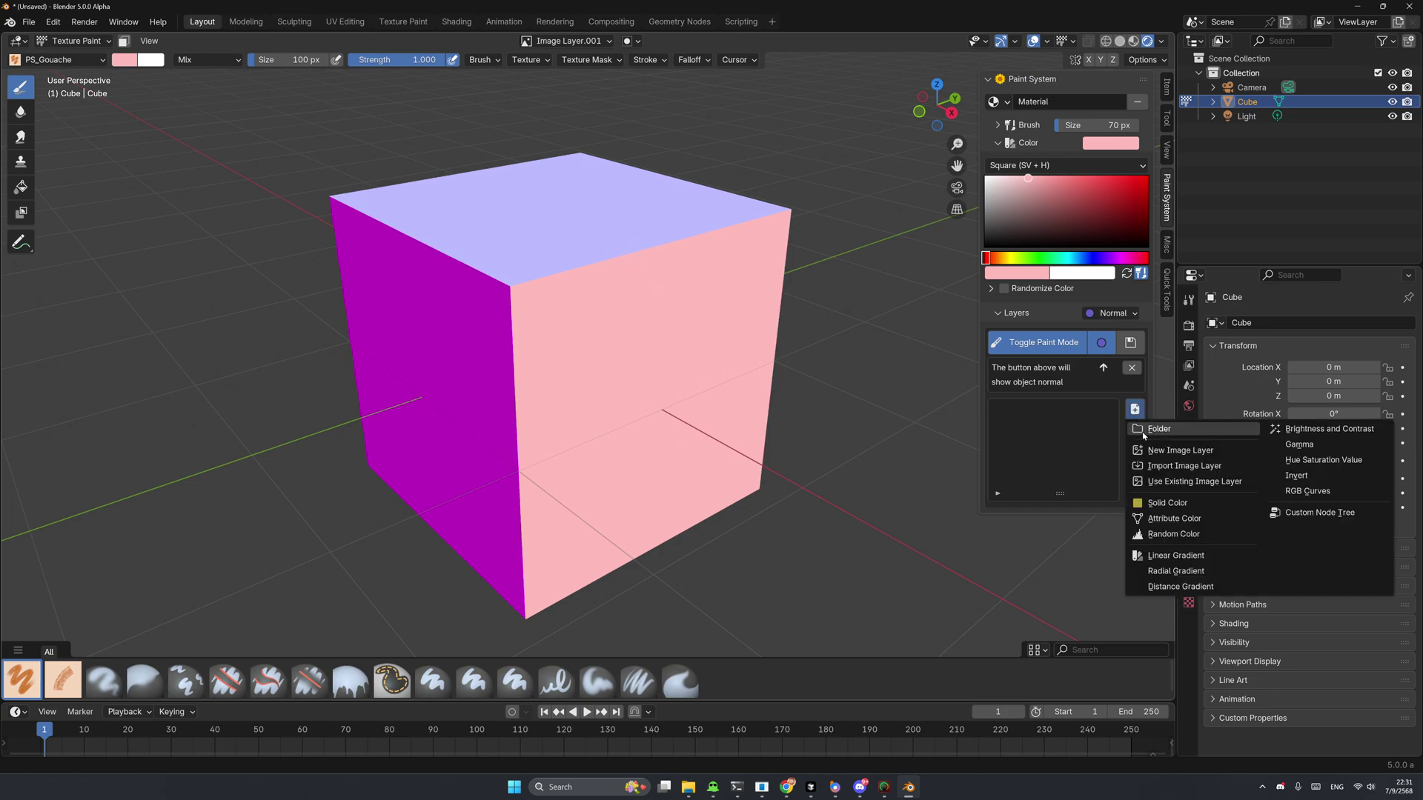
{"action": "left_click", "coordinate": [1157, 452]}
{"action": "left_click", "coordinate": [1131, 569]}
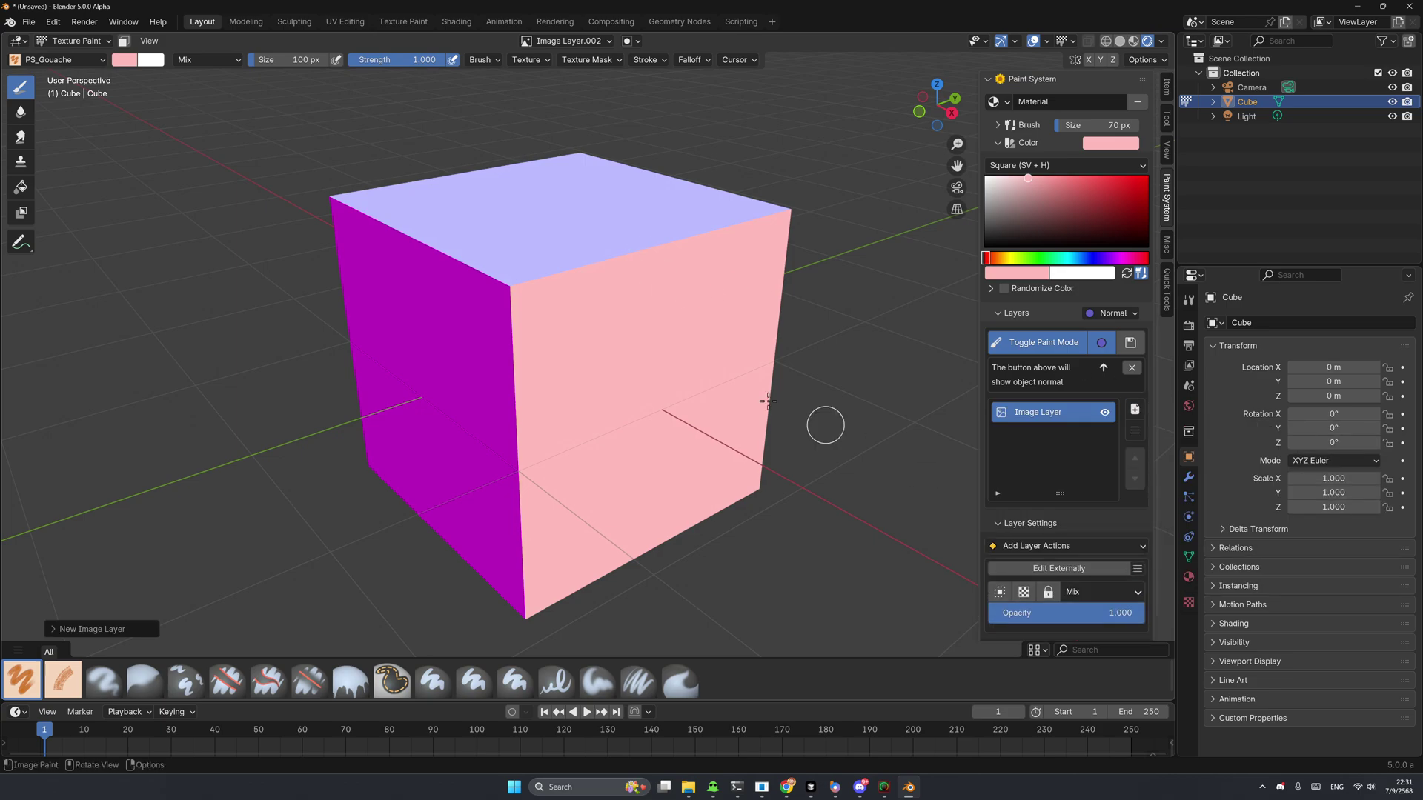
Step: Paint pink along the cube's top and left edges, then preview the active channel alone
{"action": "middle_click_drag", "start_coordinate": [645, 290], "coordinate": [631, 274]}
{"action": "left_click_drag", "start_coordinate": [652, 250], "coordinate": [571, 283]}
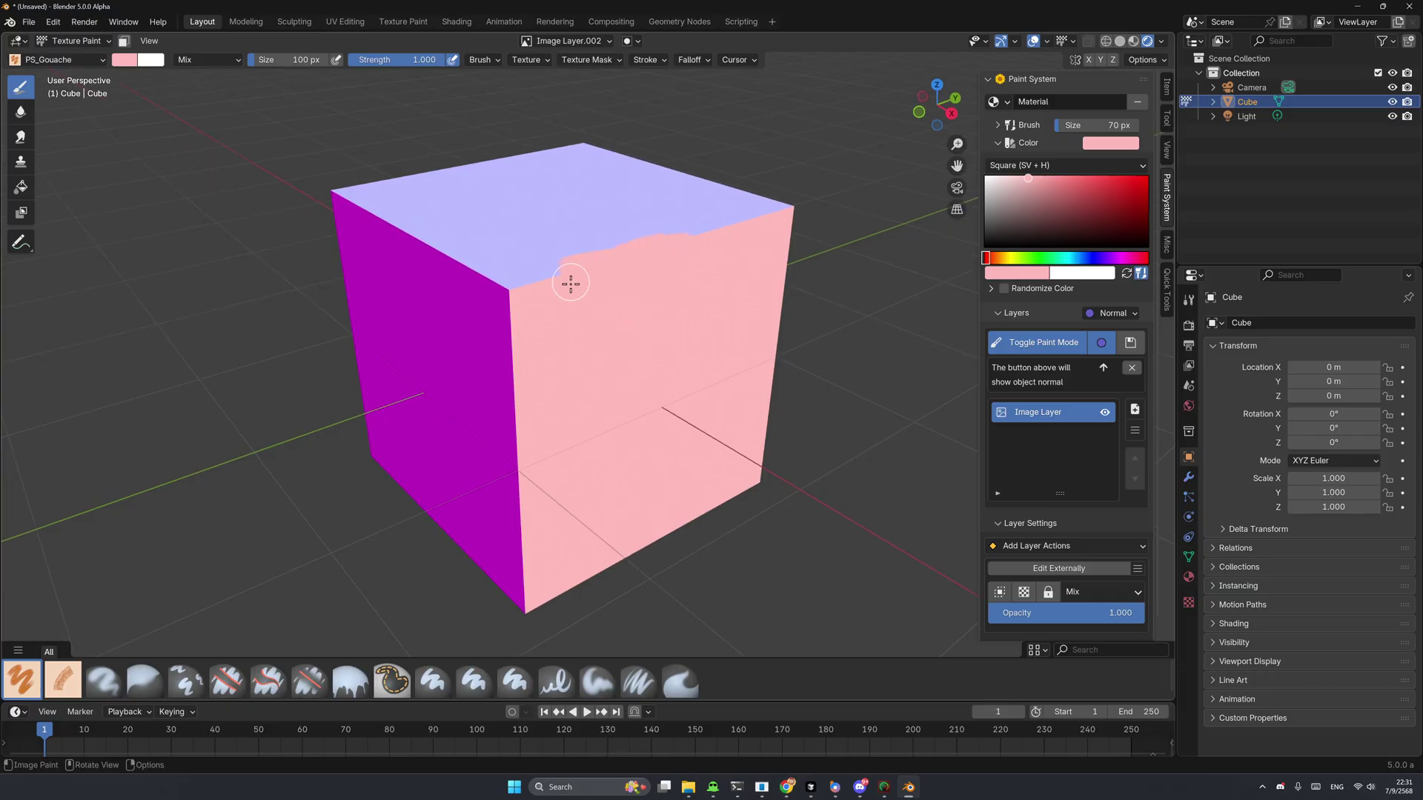
{"action": "left_click_drag", "start_coordinate": [534, 332], "coordinate": [534, 447]}
{"action": "mouse_move", "coordinate": [535, 304]}
{"action": "left_mouse_down"}
{"action": "mouse_move", "coordinate": [518, 286]}
{"action": "mouse_move", "coordinate": [502, 300]}
{"action": "left_mouse_up"}
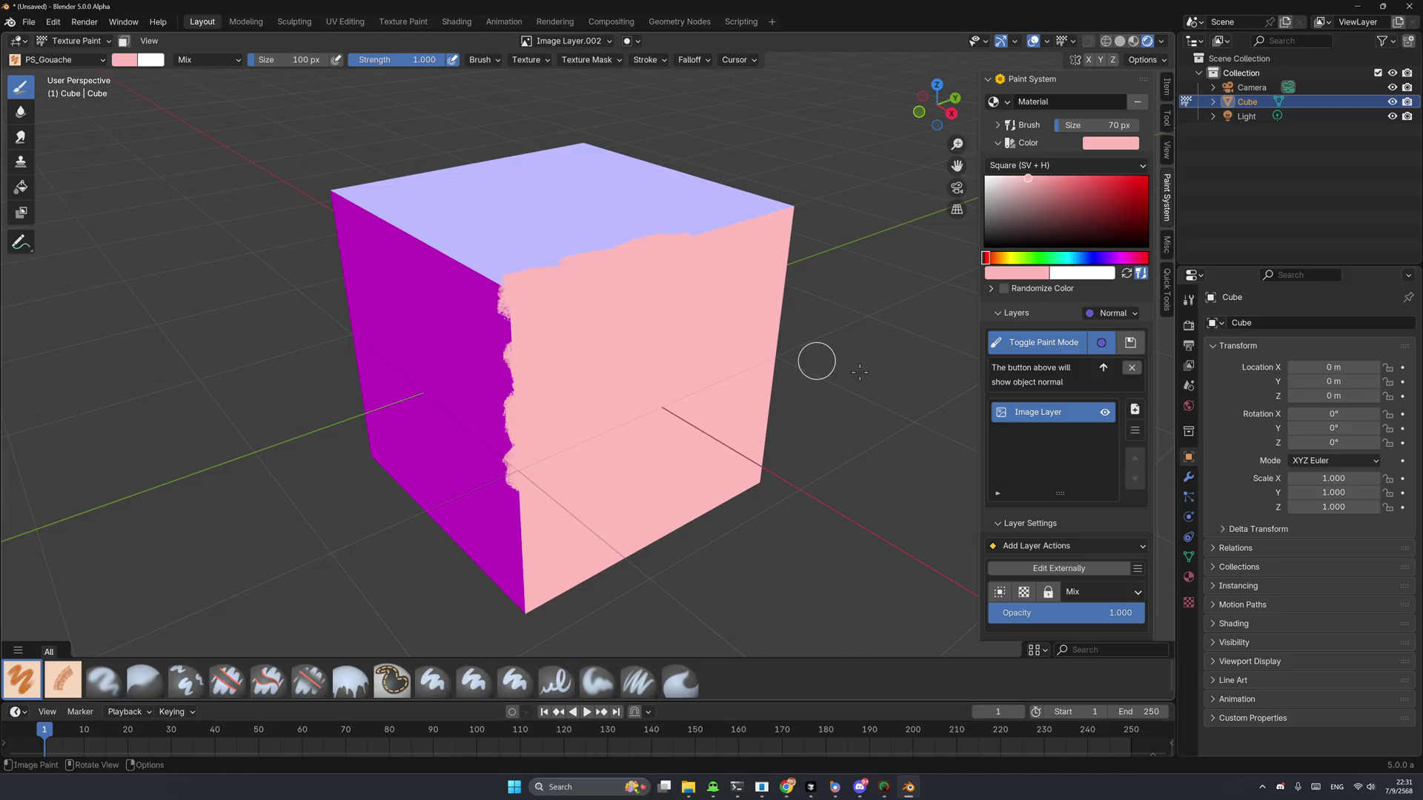
{"action": "left_click", "coordinate": [1112, 346]}
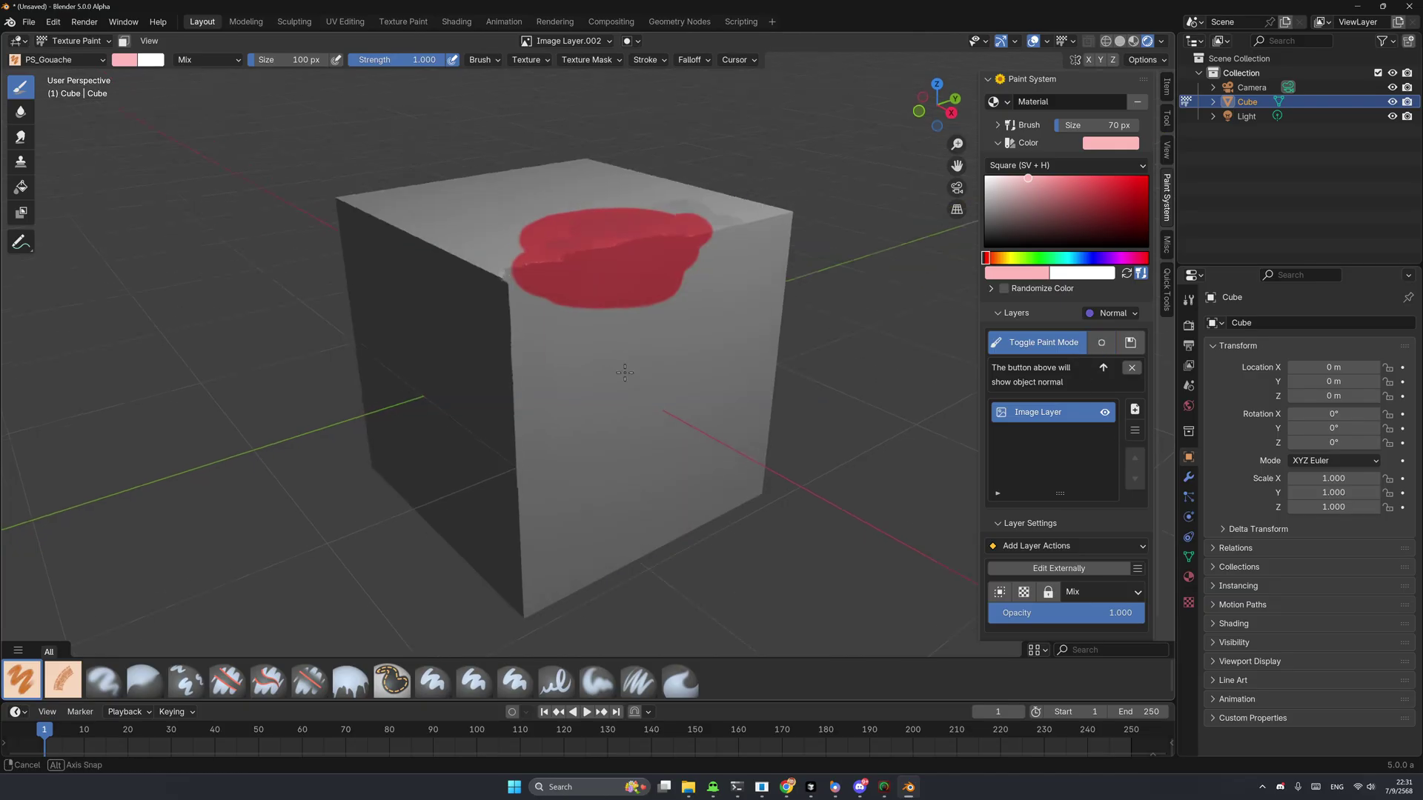
{"action": "mouse_move", "coordinate": [770, 377]}
{"action": "middle_mouse_down"}
{"action": "mouse_move", "coordinate": [598, 387]}
{"action": "mouse_move", "coordinate": [578, 434]}
{"action": "mouse_move", "coordinate": [631, 397]}
{"action": "mouse_move", "coordinate": [522, 324]}
{"action": "mouse_move", "coordinate": [646, 396]}
{"action": "mouse_move", "coordinate": [574, 338]}
{"action": "mouse_move", "coordinate": [530, 349]}
{"action": "mouse_move", "coordinate": [641, 386]}
{"action": "middle_mouse_up"}
Step: Return to the coloured normal view and paint sampled magenta along the pink face's edge
{"action": "left_click", "coordinate": [1103, 345]}
{"action": "key", "text": "s"}
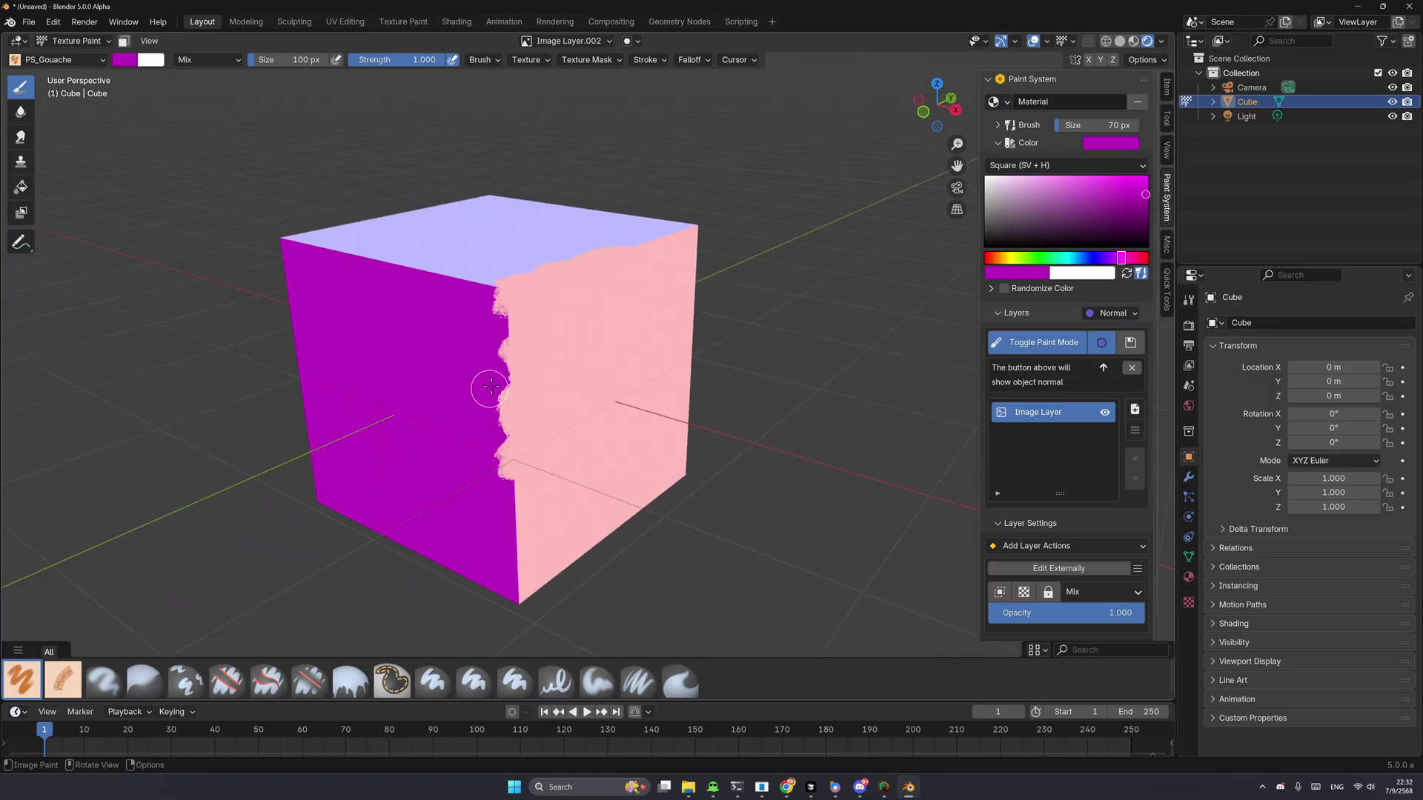
{"action": "mouse_move", "coordinate": [492, 385]}
{"action": "left_mouse_down"}
{"action": "mouse_move", "coordinate": [498, 483]}
{"action": "mouse_move", "coordinate": [523, 510]}
{"action": "left_mouse_up"}
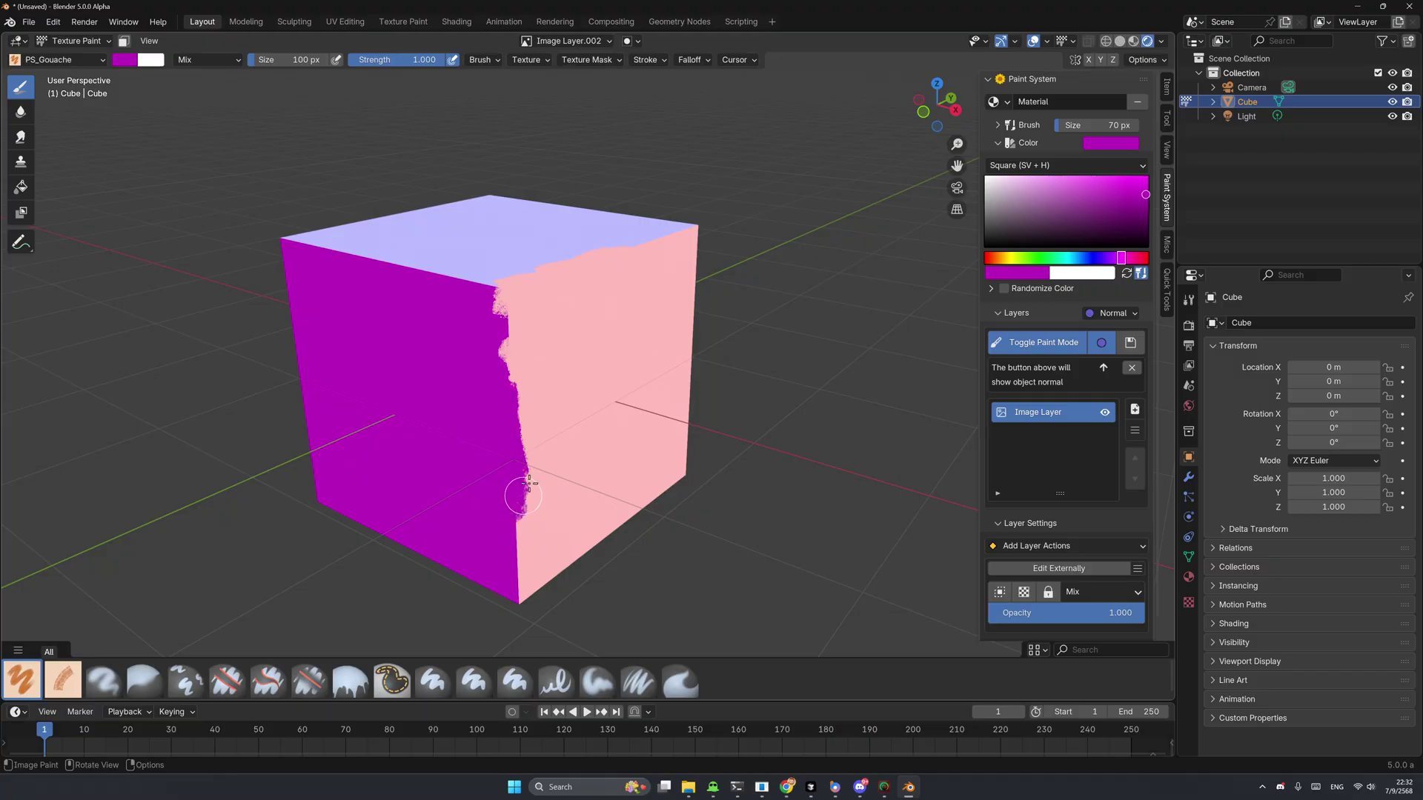
{"action": "middle_click_drag", "start_coordinate": [523, 510], "coordinate": [577, 431], "text": "shift"}
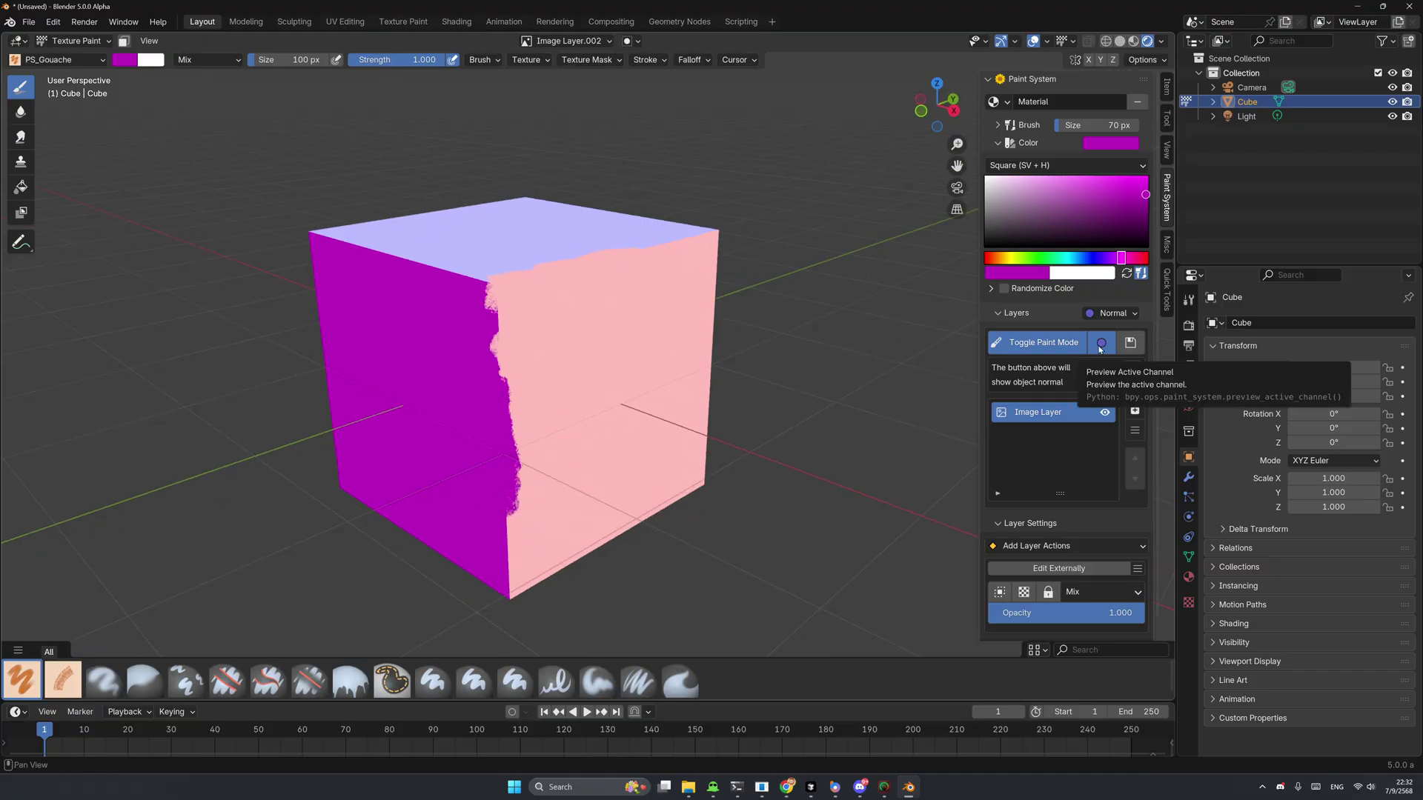
{"action": "mouse_move", "coordinate": [642, 324]}
{"action": "middle_mouse_down"}
{"action": "mouse_move", "coordinate": [607, 343]}
{"action": "mouse_move", "coordinate": [588, 324]}
{"action": "mouse_move", "coordinate": [546, 378]}
{"action": "mouse_move", "coordinate": [575, 382]}
{"action": "middle_mouse_up"}
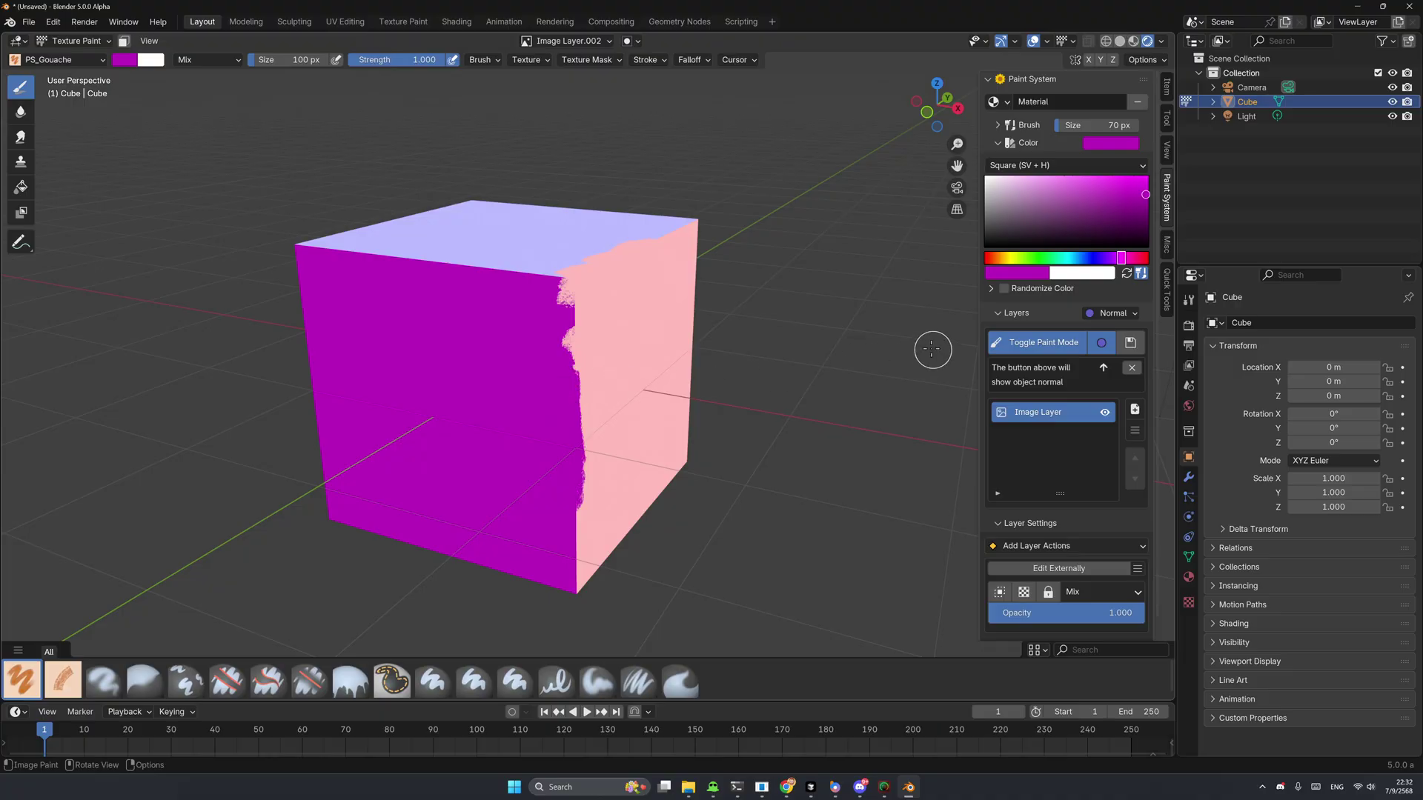
Step: Sample pink from the cube's face and enlarge the brush to 129 px
{"action": "key", "text": "shift"}
{"action": "middle_click_drag", "start_coordinate": [667, 324], "coordinate": [615, 345]}
{"action": "key", "text": "s"}
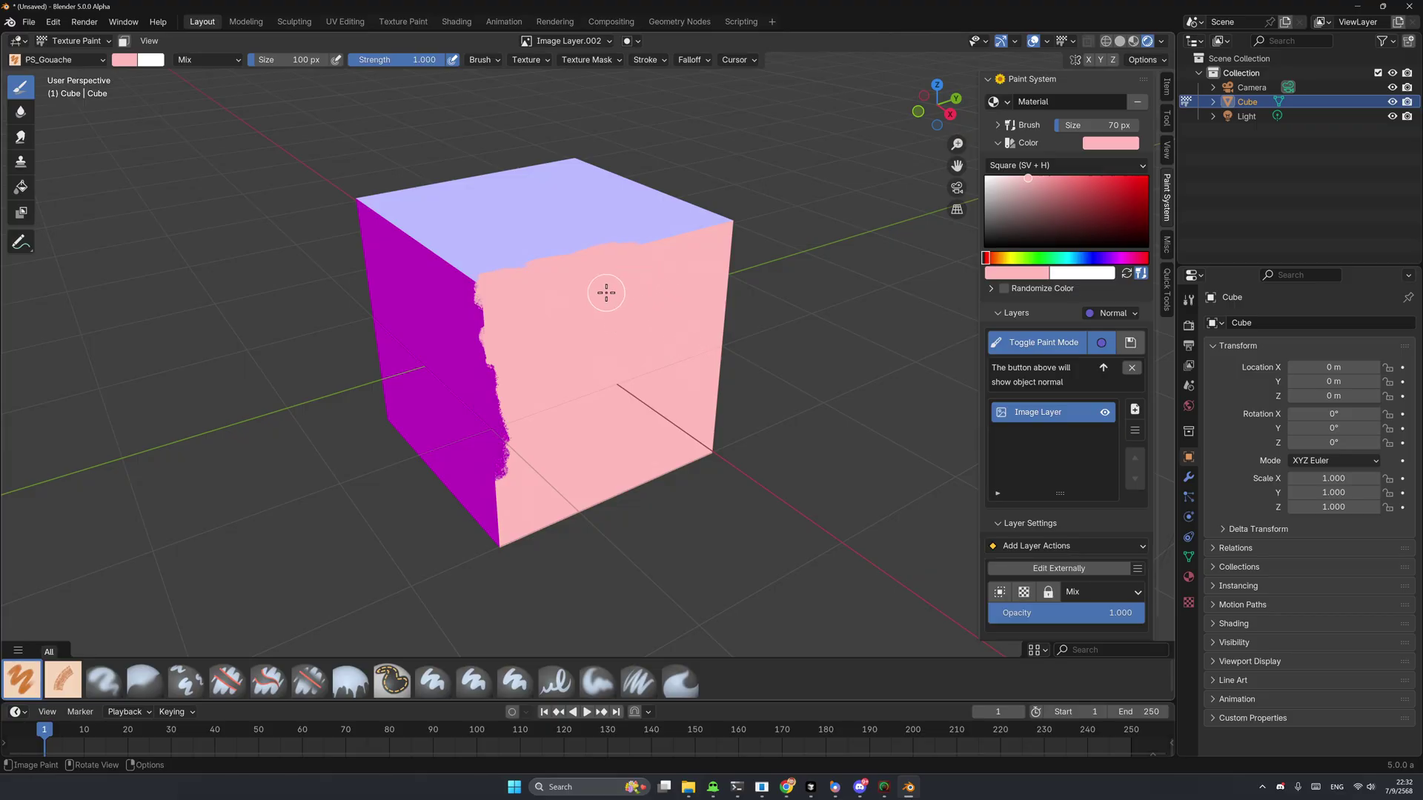
{"action": "key", "text": "f"}
{"action": "left_click", "coordinate": [615, 329]}
Step: Check Randomize Color's Hue, Saturation and Value (all 0.00), then collapse it and the Color subpanel
{"action": "left_click", "coordinate": [991, 291]}
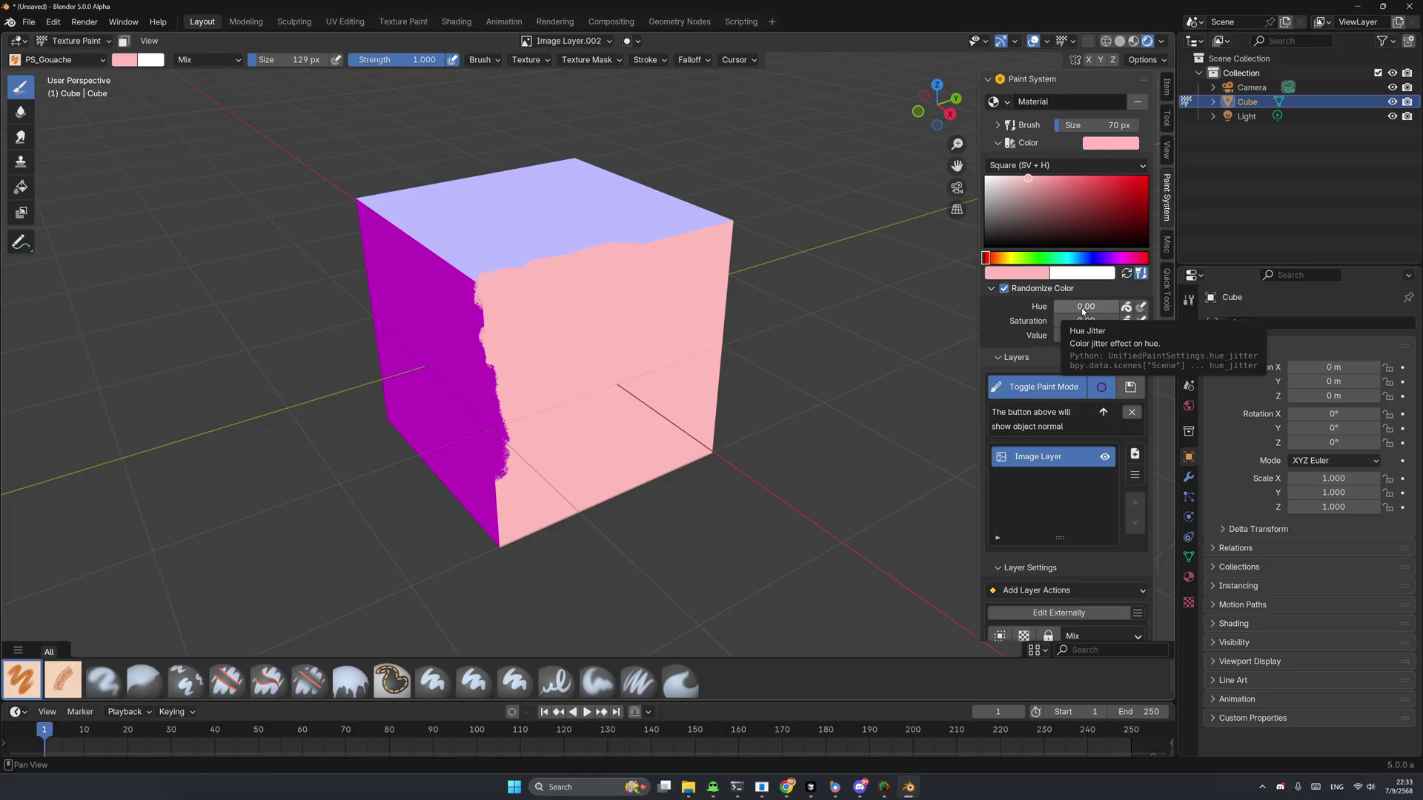
{"action": "scroll", "coordinate": [585, 293], "scroll_direction": "up", "scroll_amount": 3}
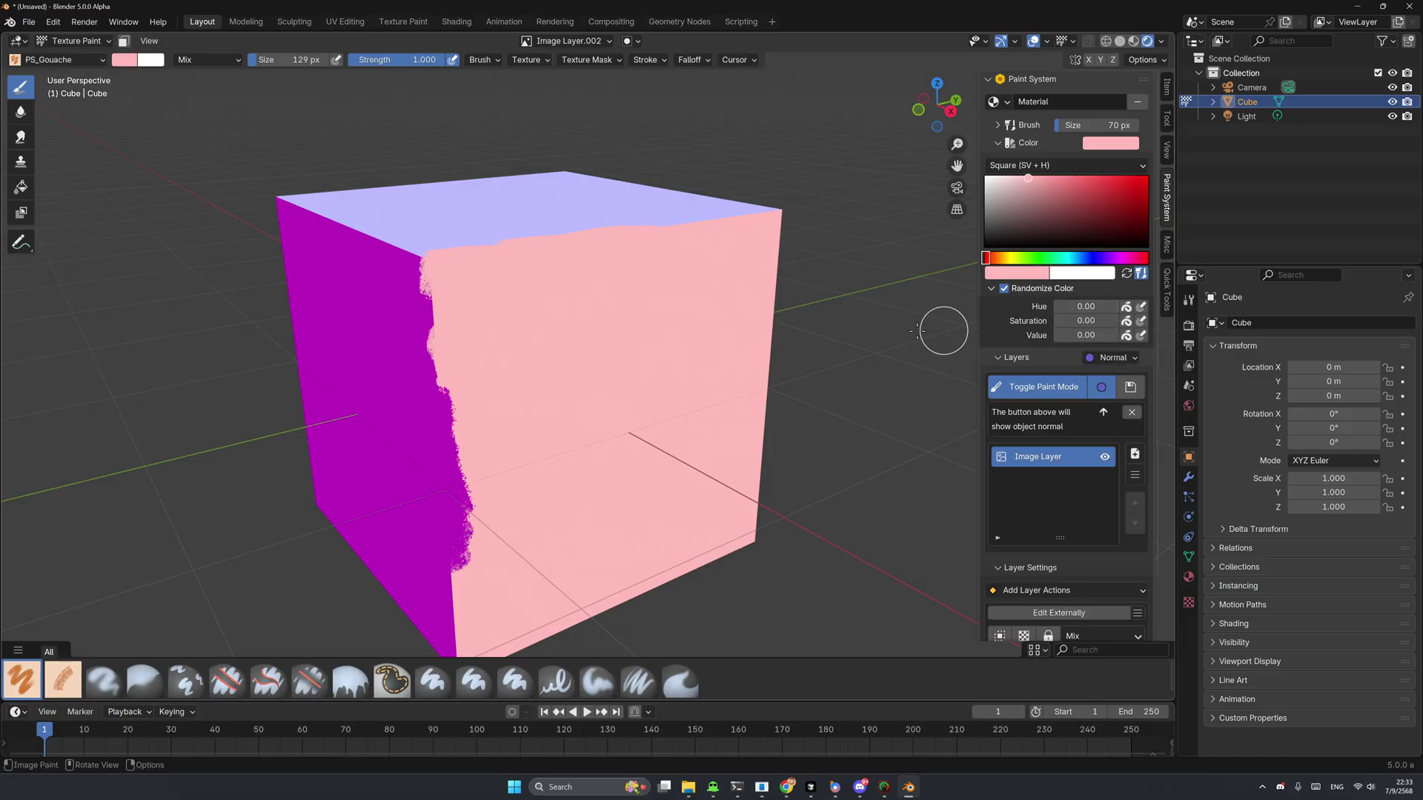
{"action": "scroll", "coordinate": [815, 325], "scroll_direction": "down", "scroll_amount": 2}
{"action": "left_click", "coordinate": [1010, 290]}
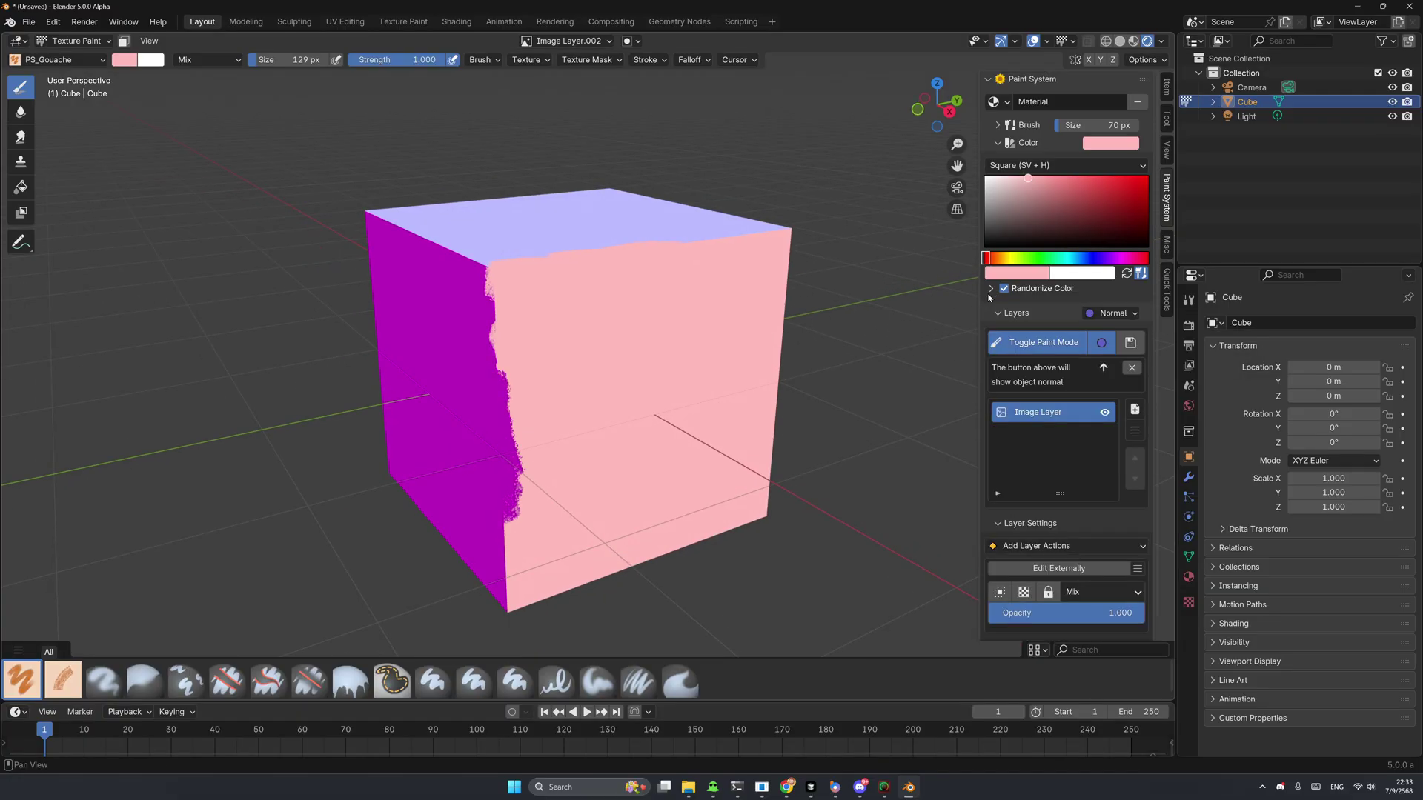
{"action": "left_click", "coordinate": [1012, 148]}
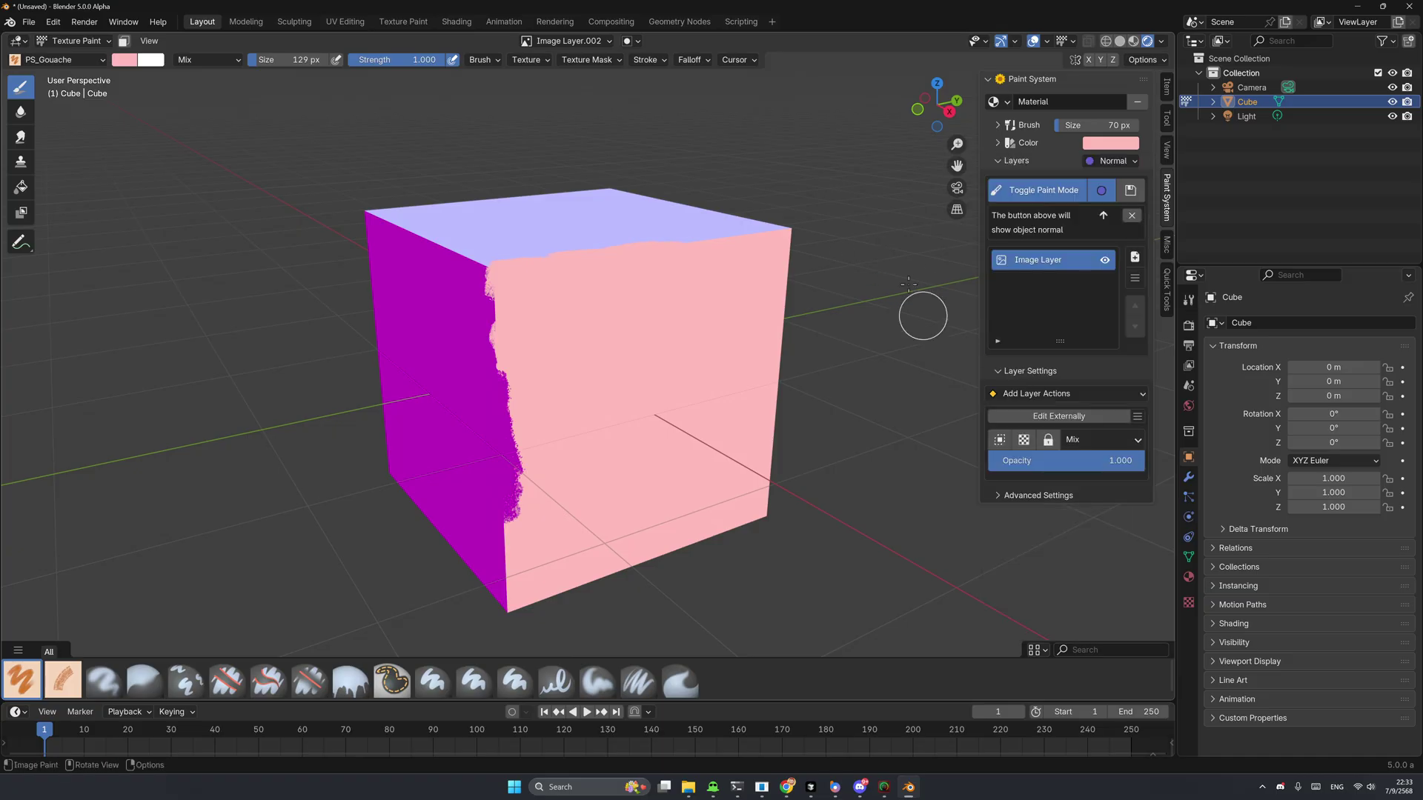
Step: Reframe the cube, check the layer actions popover, and scrub the playhead toward frame 30
{"action": "middle_click_drag", "start_coordinate": [814, 332], "coordinate": [796, 307], "text": "shift"}
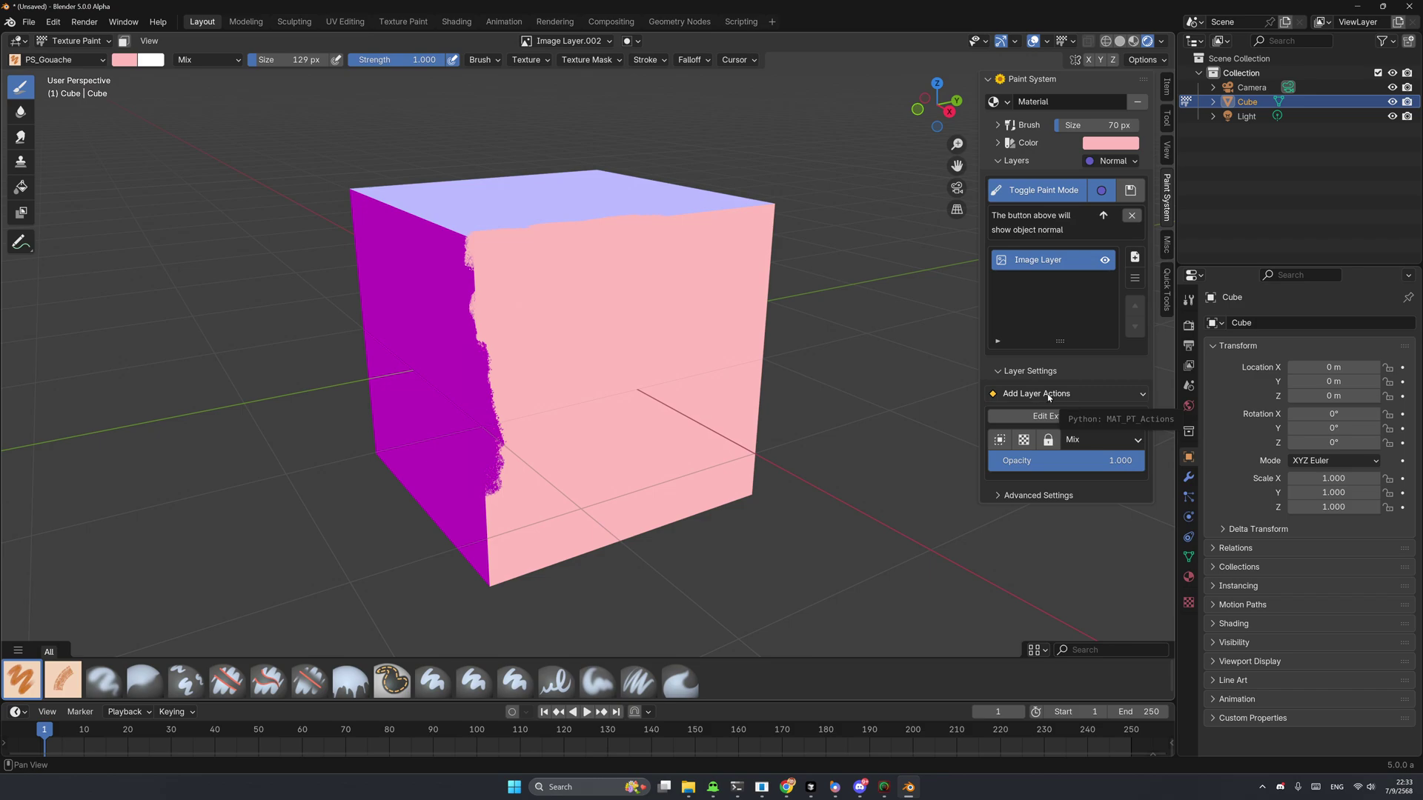
{"action": "middle_click_drag", "start_coordinate": [541, 451], "coordinate": [546, 450]}
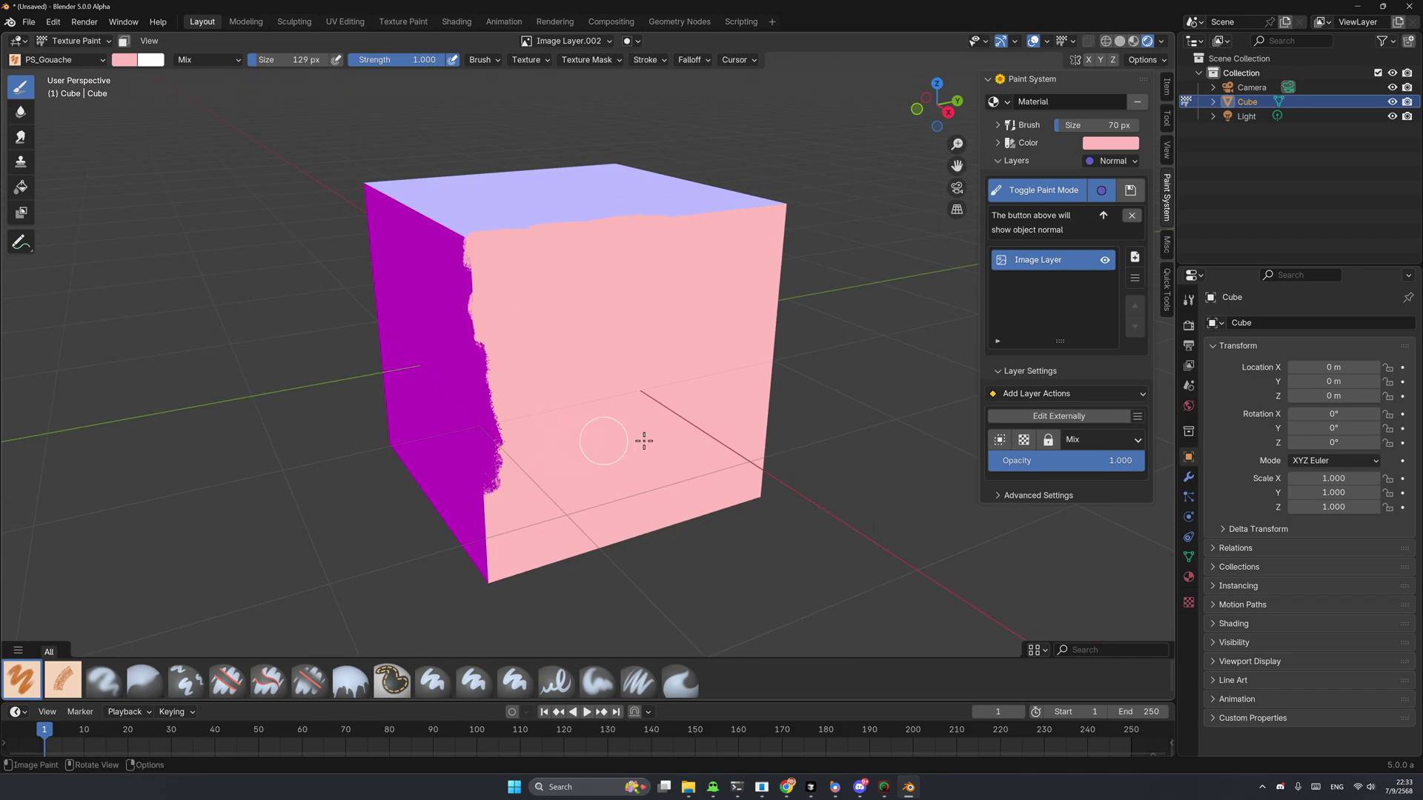
{"action": "left_click", "coordinate": [1065, 395]}
{"action": "left_click", "coordinate": [1045, 401]}
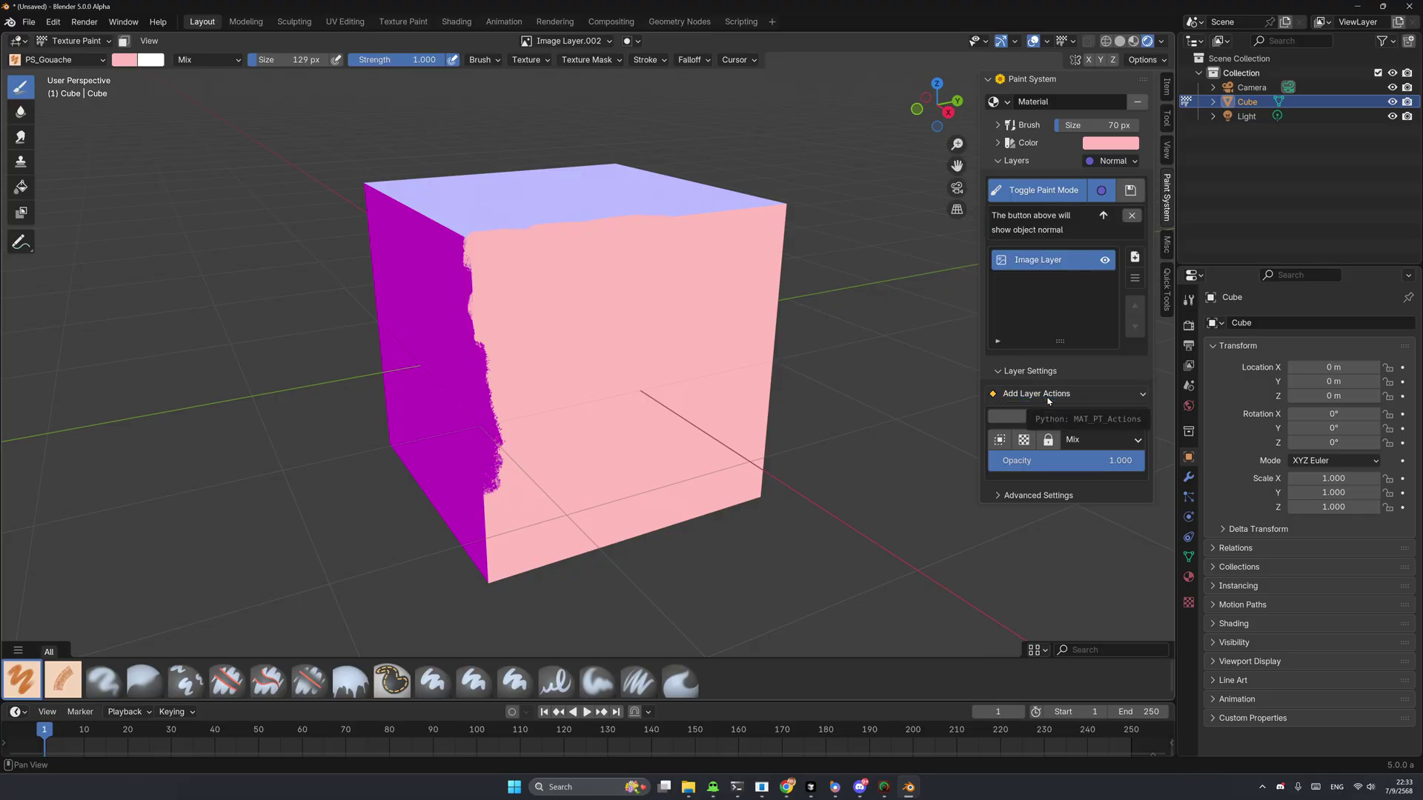
{"action": "left_click_drag", "start_coordinate": [48, 736], "coordinate": [172, 735]}
Step: Add a timeline marker at frame 30 and return the cube to Object Mode
{"action": "left_click_drag", "start_coordinate": [280, 702], "coordinate": [260, 636]}
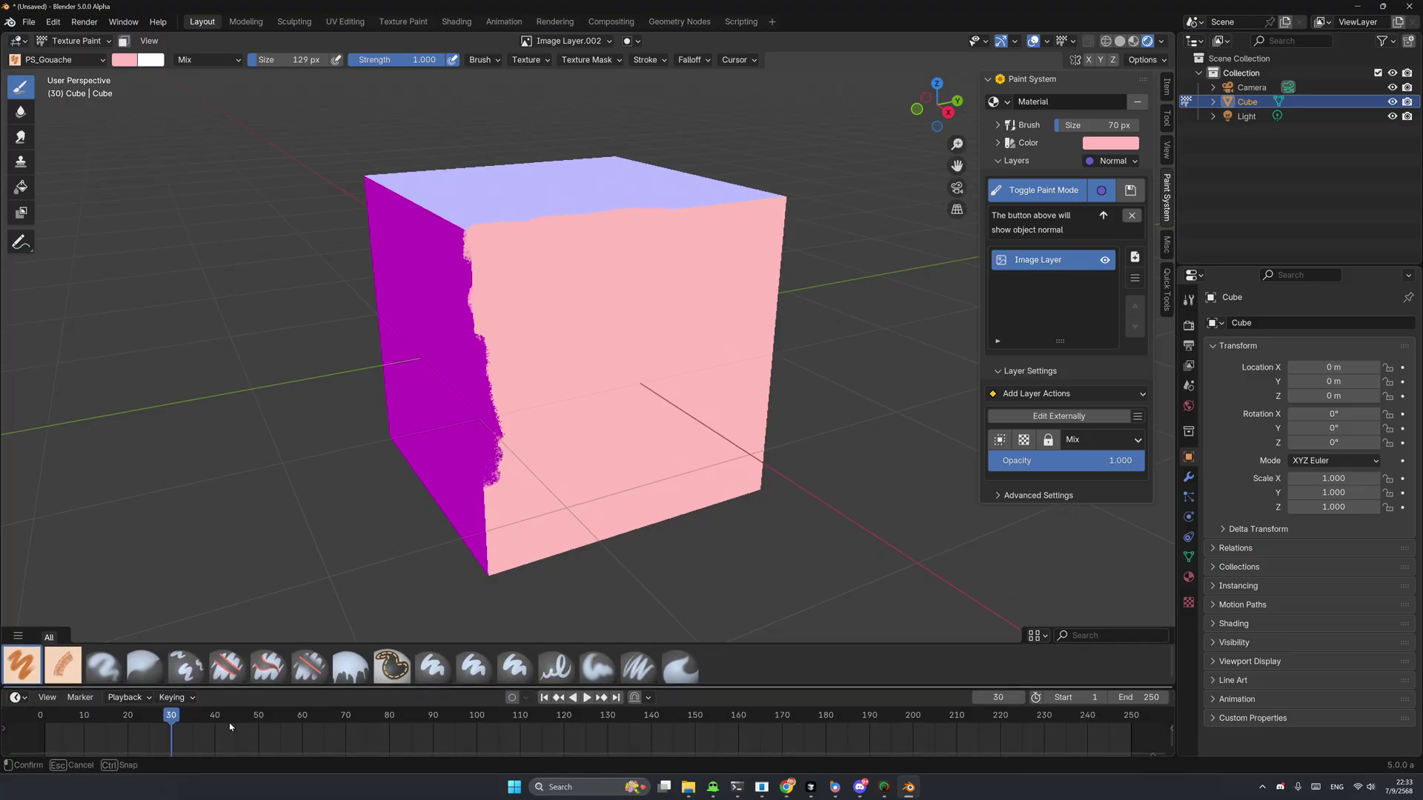
{"action": "key", "text": "m"}
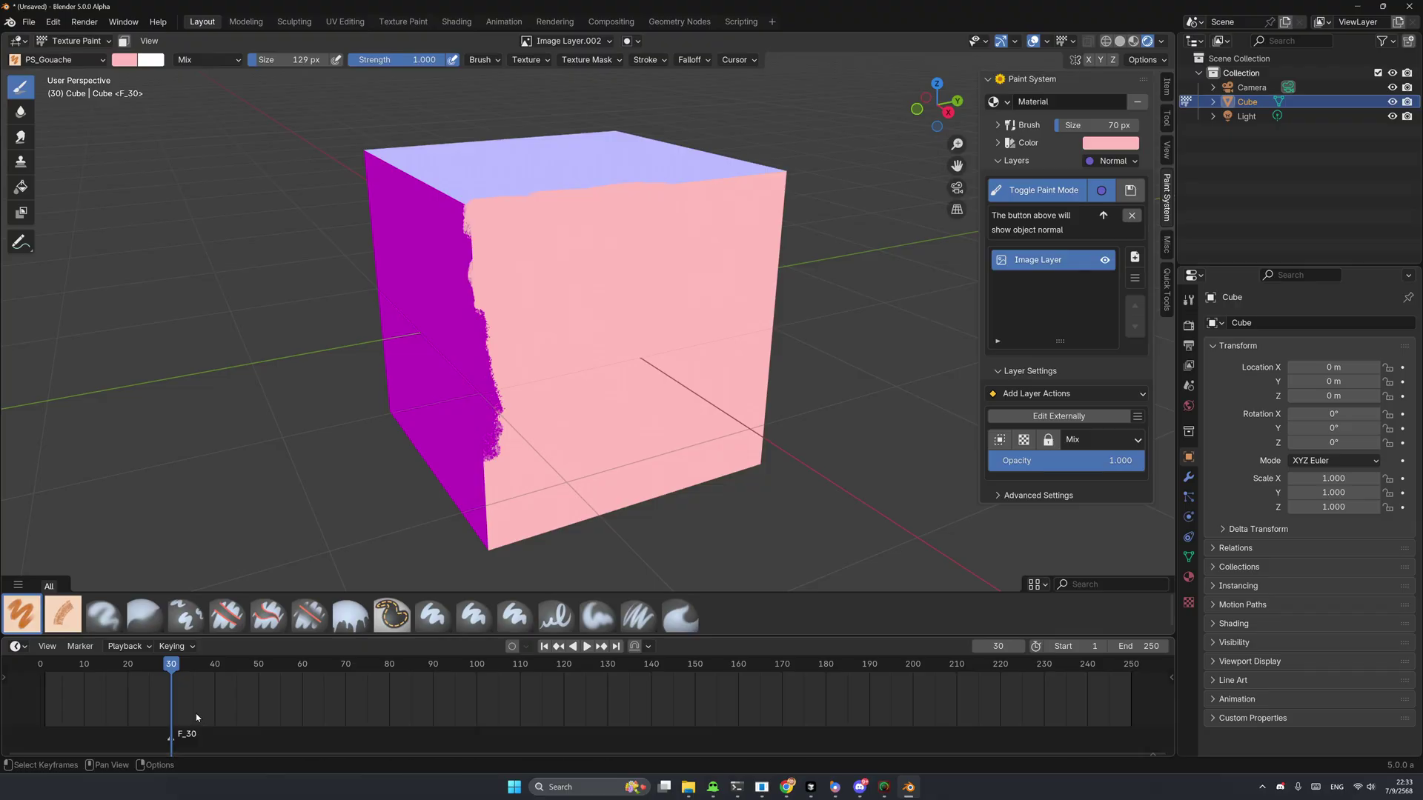
{"action": "scroll", "coordinate": [512, 419], "scroll_direction": "down", "scroll_amount": 6}
{"action": "key", "text": "Tab"}
{"action": "scroll", "coordinate": [460, 401], "scroll_direction": "down", "scroll_amount": 3}
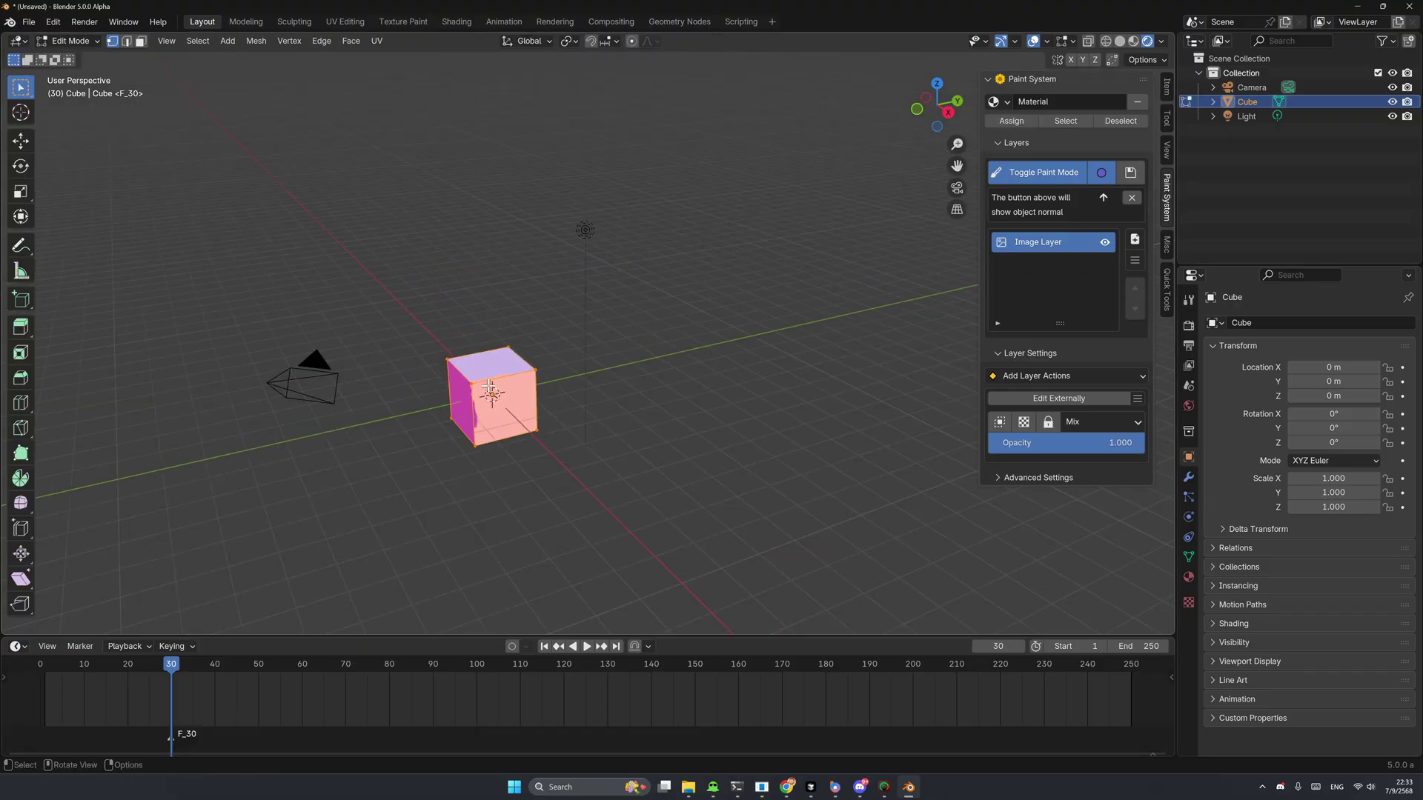
{"action": "key", "text": "Tab"}
{"action": "left_click", "coordinate": [1038, 190]}
Step: Duplicate the camera into Camera.001 and rotate it 81.531° about Z
{"action": "left_click", "coordinate": [330, 363]}
{"action": "key", "text": "shift+d"}
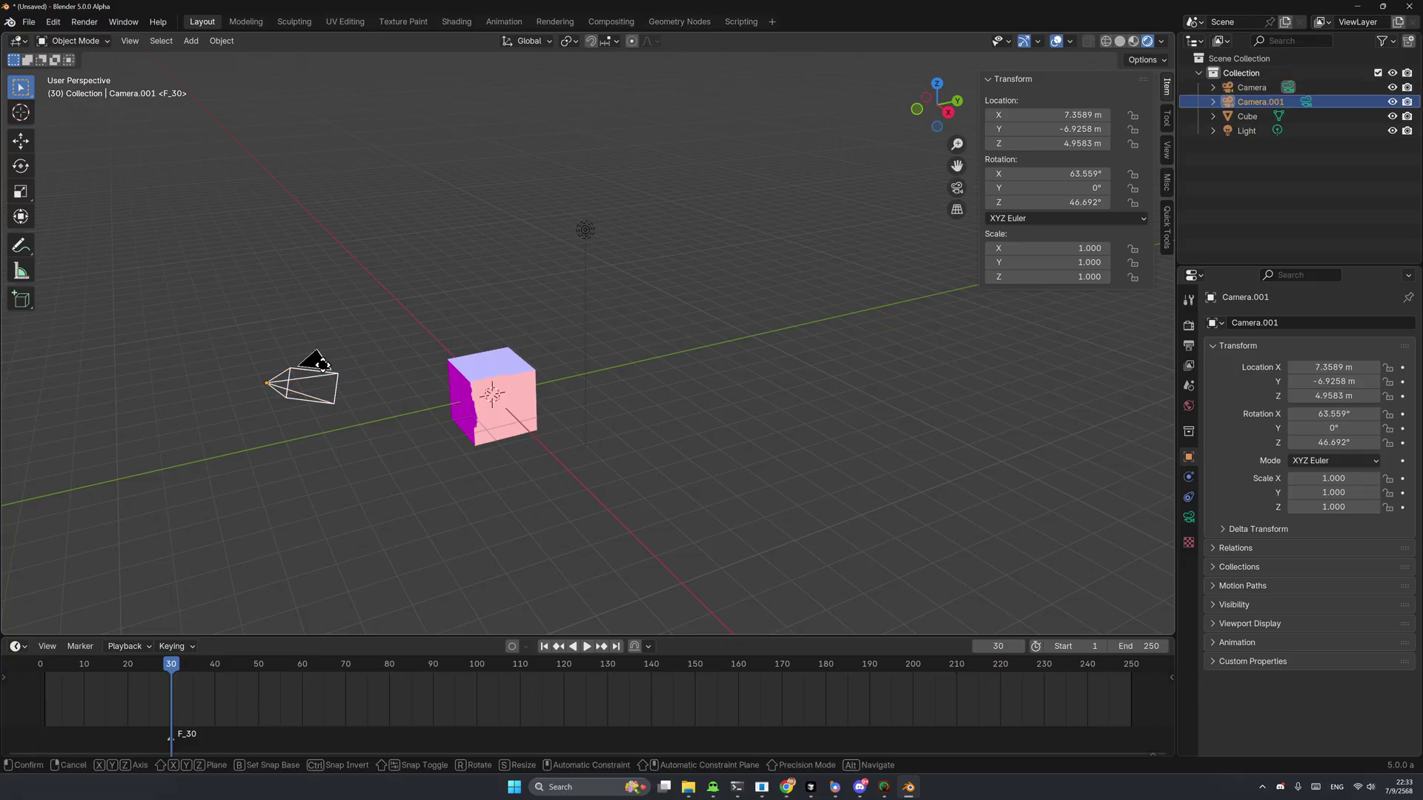
{"action": "left_click", "coordinate": [595, 372]}
{"action": "key", "text": "r"}
{"action": "key", "text": "z"}
{"action": "left_click", "coordinate": [571, 356]}
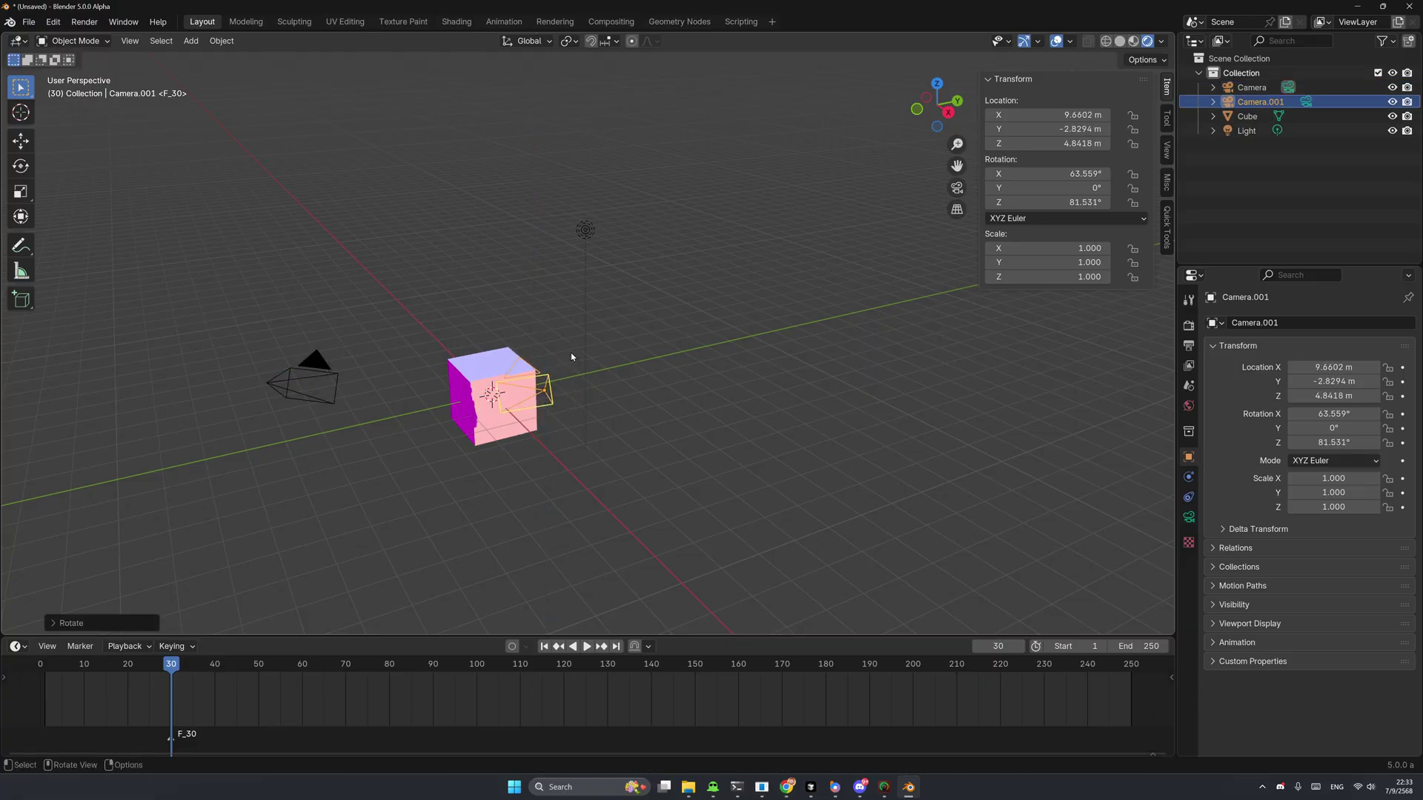
Step: Add a marker at frame 1 and bind the original Camera to it
{"action": "key", "text": "shift+Left"}
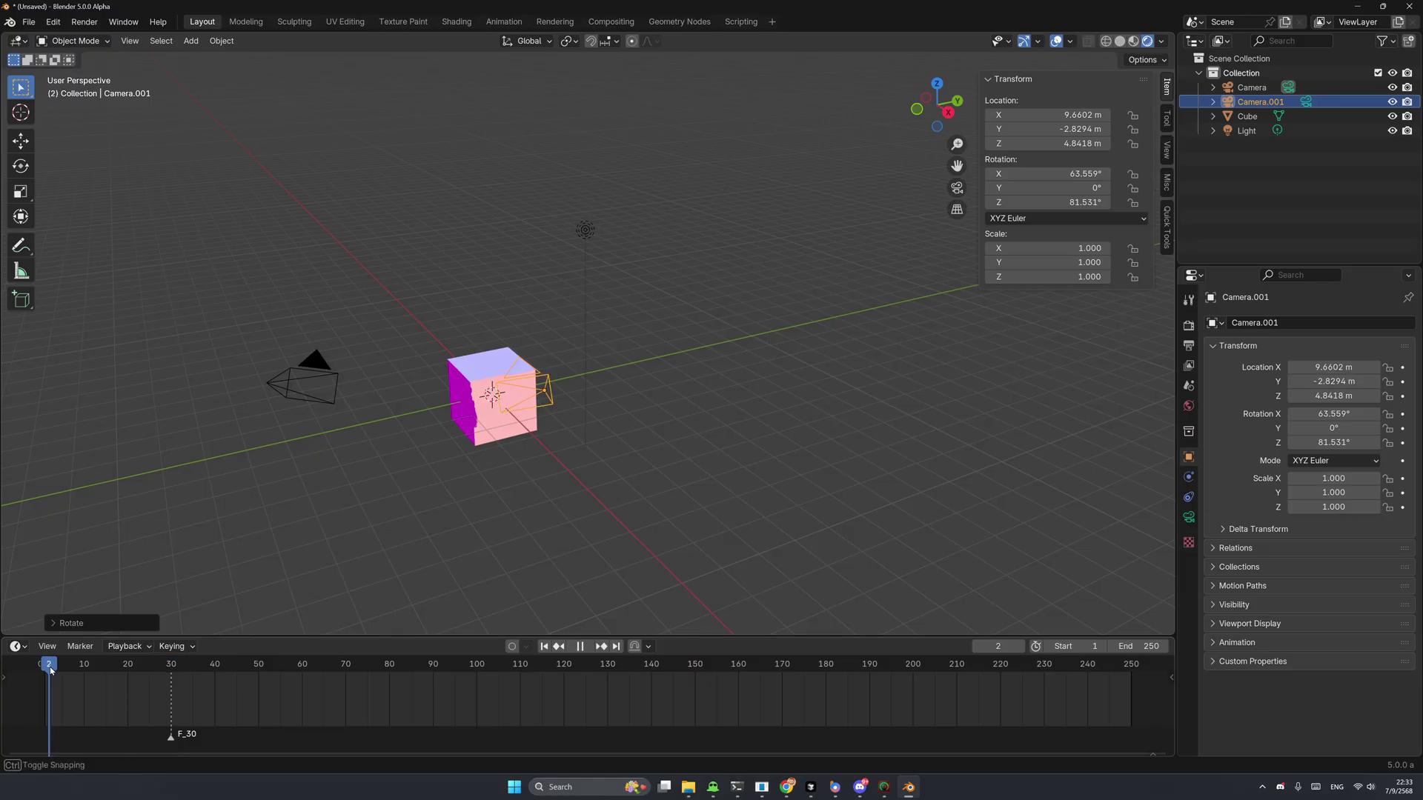
{"action": "key", "text": "m"}
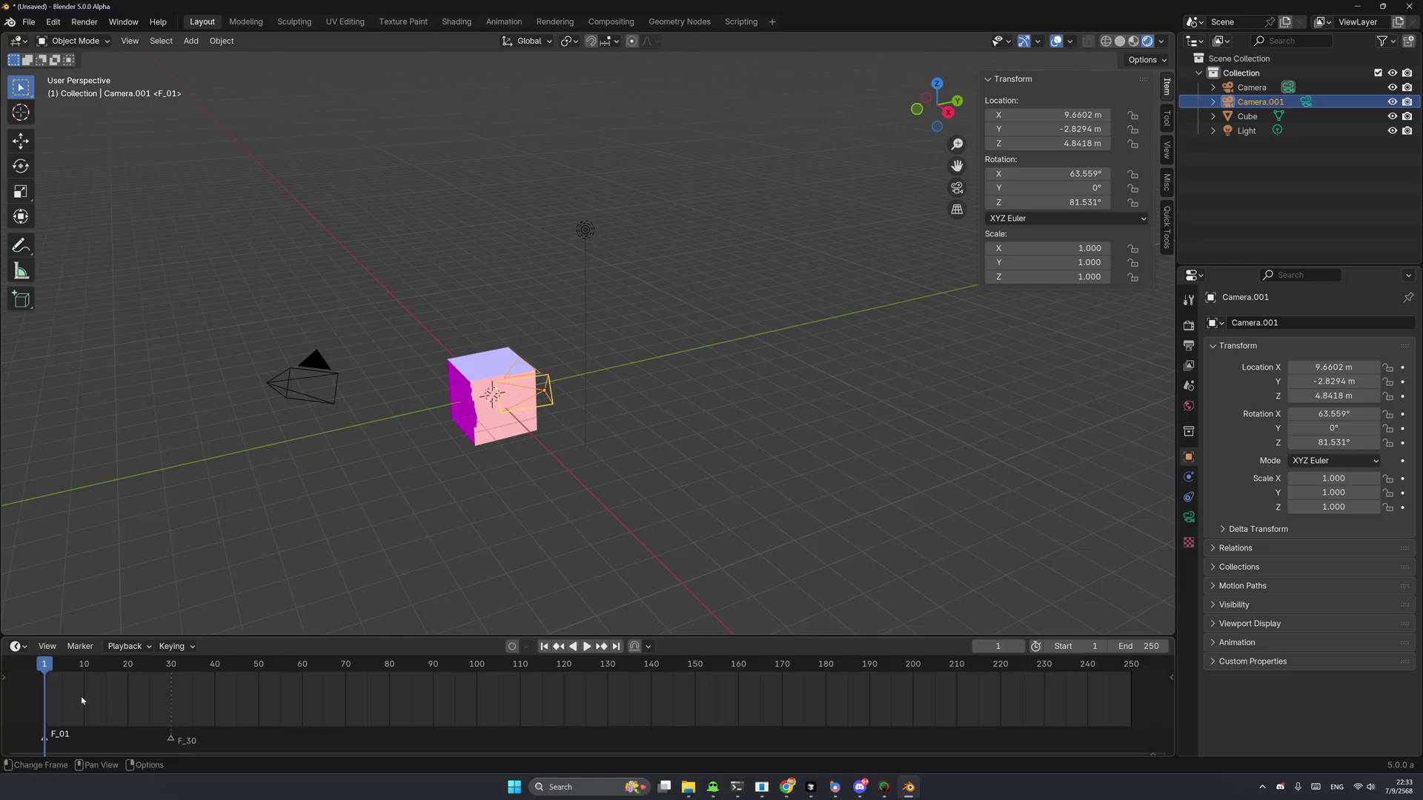
{"action": "left_click", "coordinate": [297, 401]}
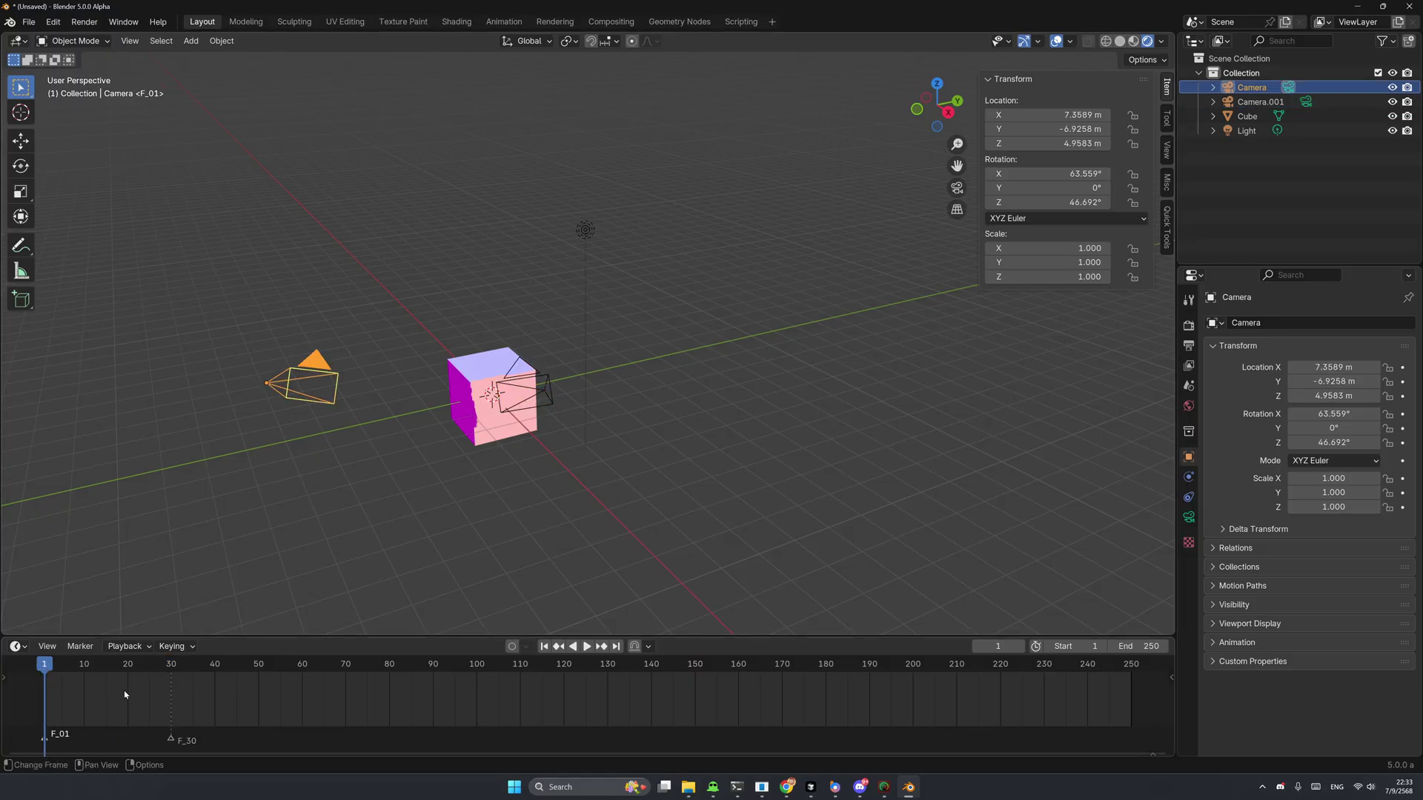
{"action": "left_click", "coordinate": [80, 646]}
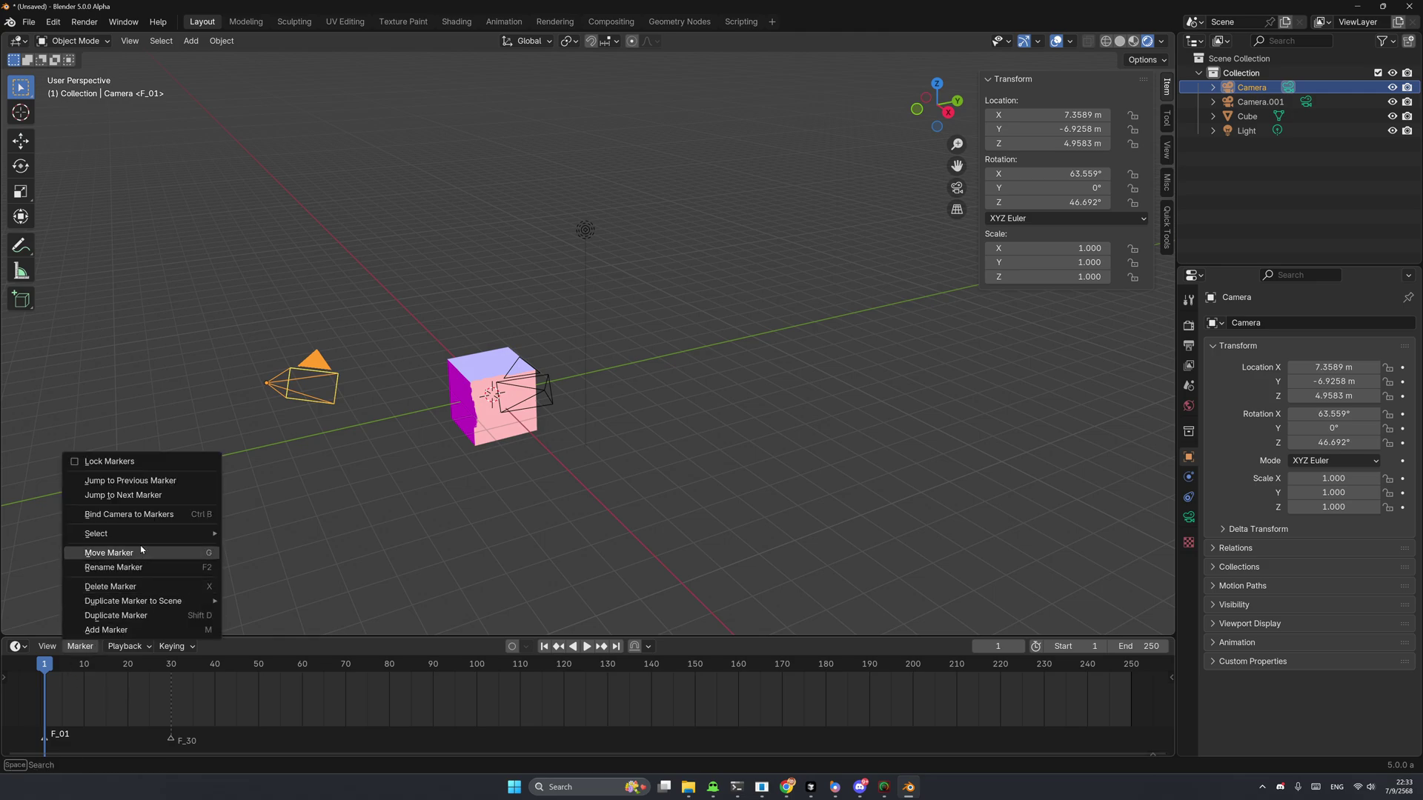
{"action": "left_click", "coordinate": [153, 515]}
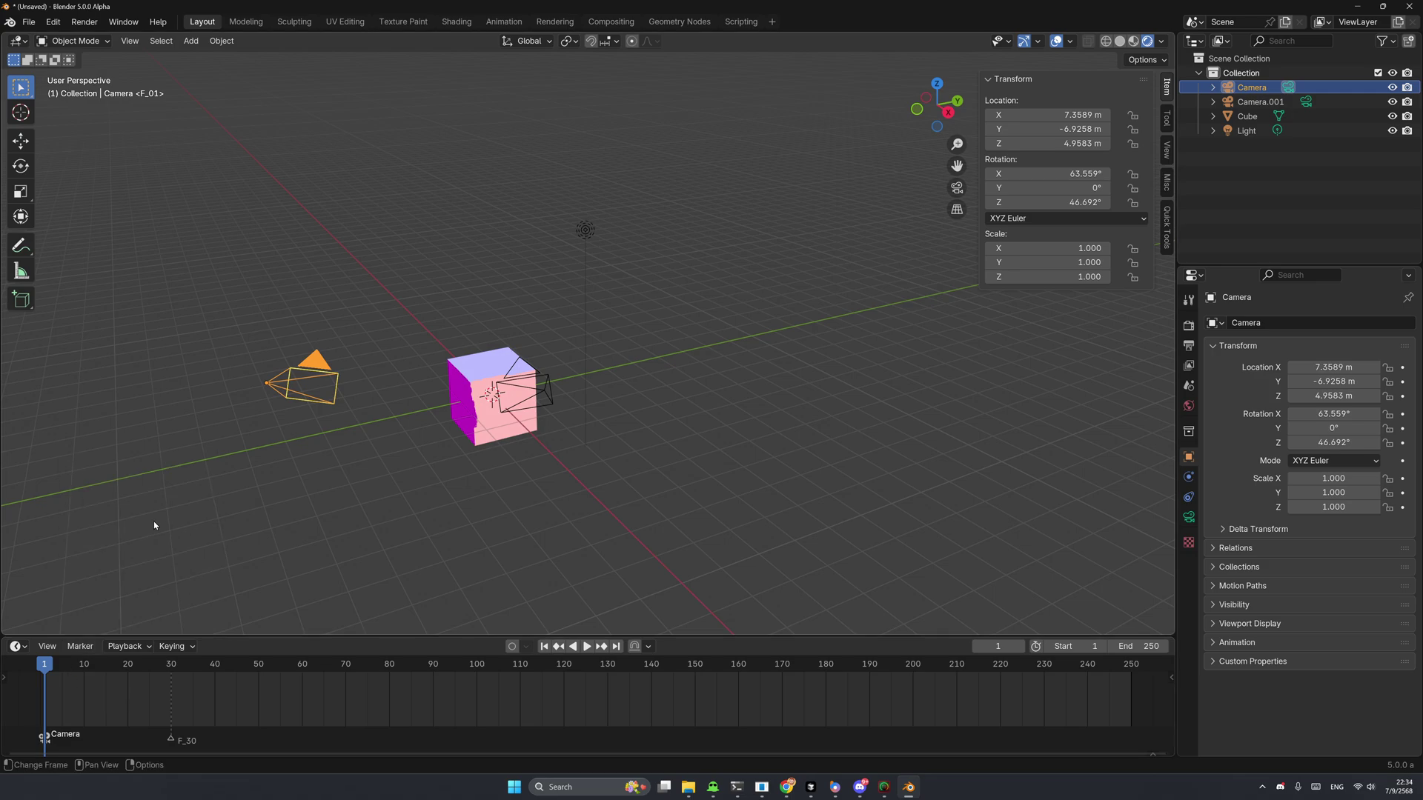
{"action": "left_click", "coordinate": [522, 380]}
{"action": "left_click", "coordinate": [172, 664]}
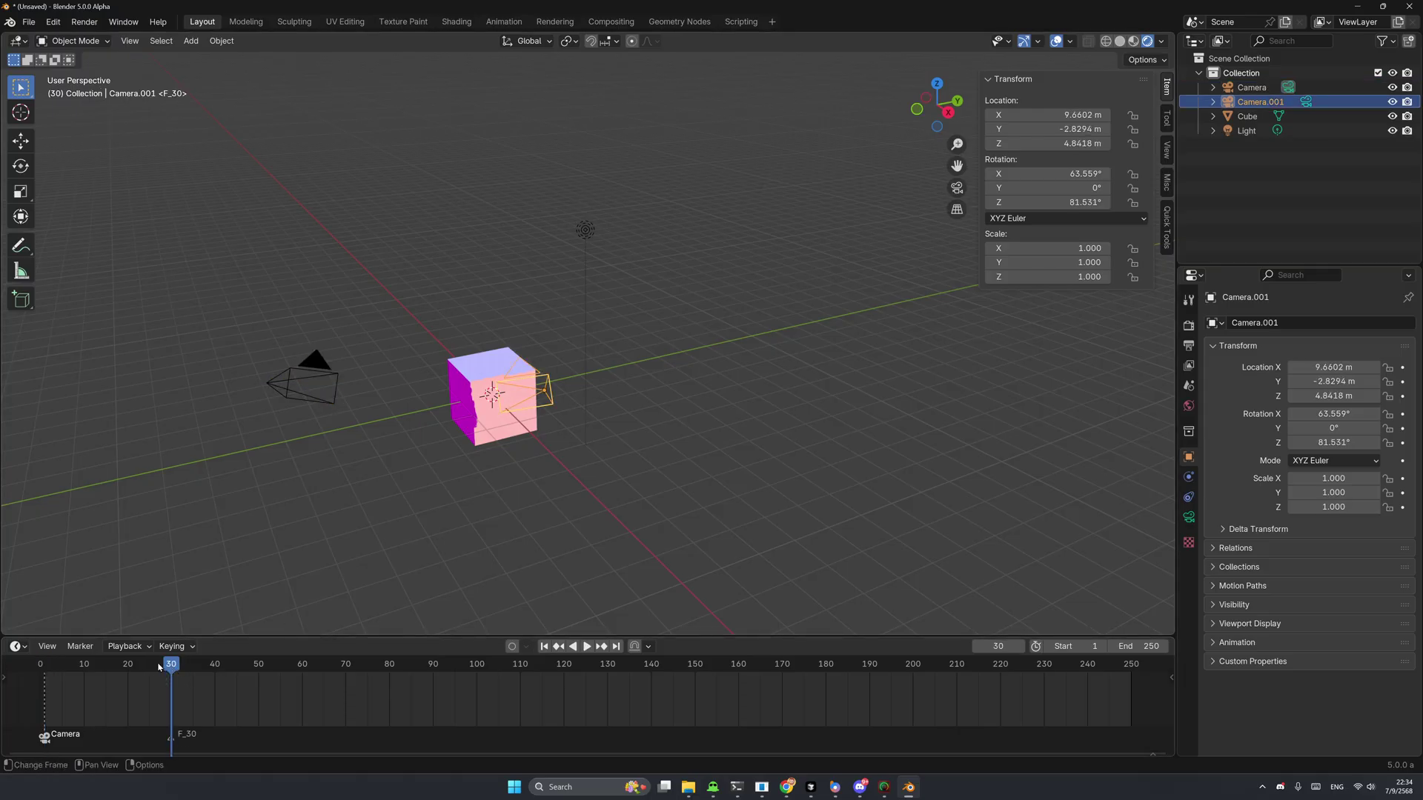
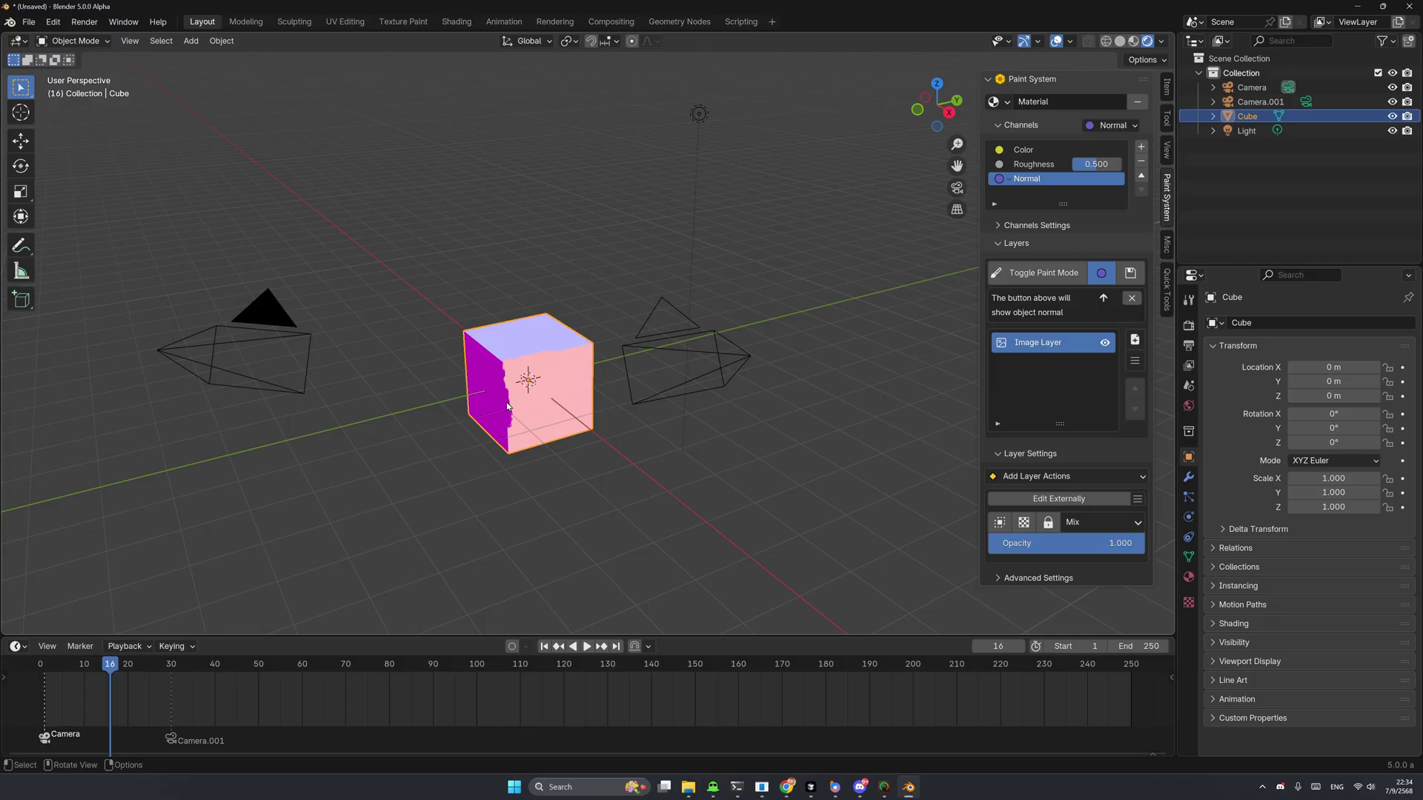
Step: Go to frame 11 and view the purple-painted cube through the scene camera
{"action": "left_click_drag", "start_coordinate": [113, 666], "coordinate": [88, 665]}
{"action": "key", "text": "KP_0"}
{"action": "scroll", "coordinate": [479, 448], "scroll_direction": "up", "scroll_amount": 2}
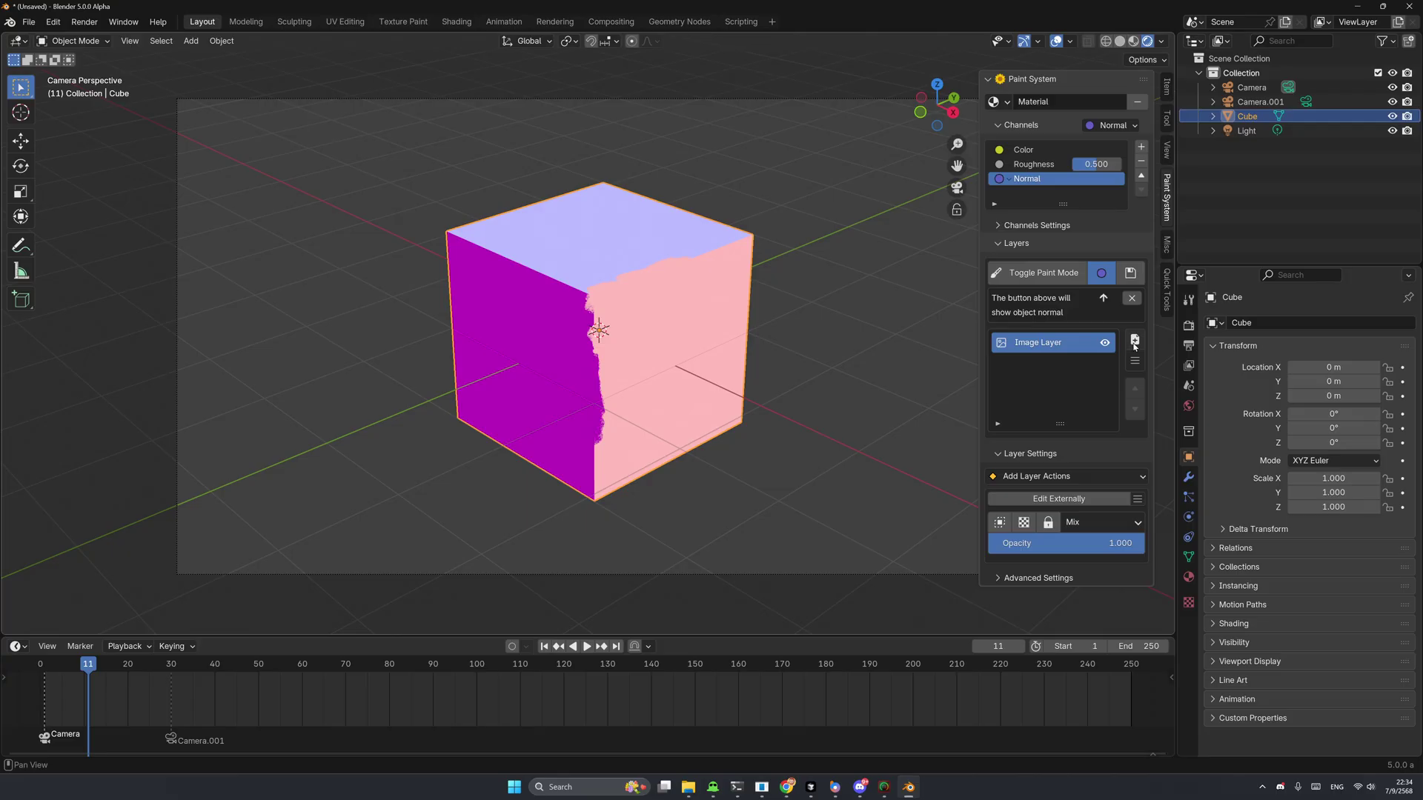
Step: Add a new blank Image Layer 1 to the cube's Color channel
{"action": "left_click", "coordinate": [1023, 149]}
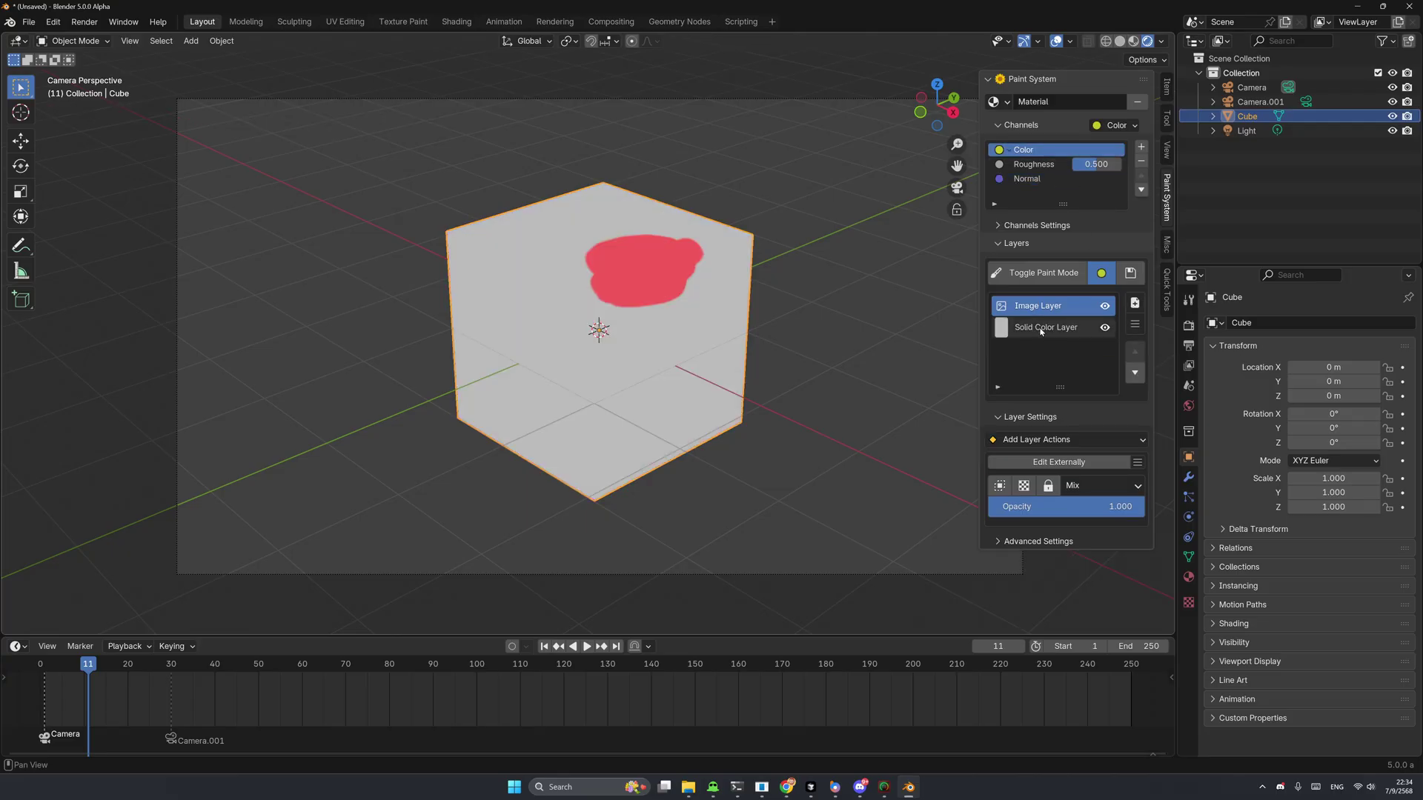
{"action": "left_click", "coordinate": [1102, 273]}
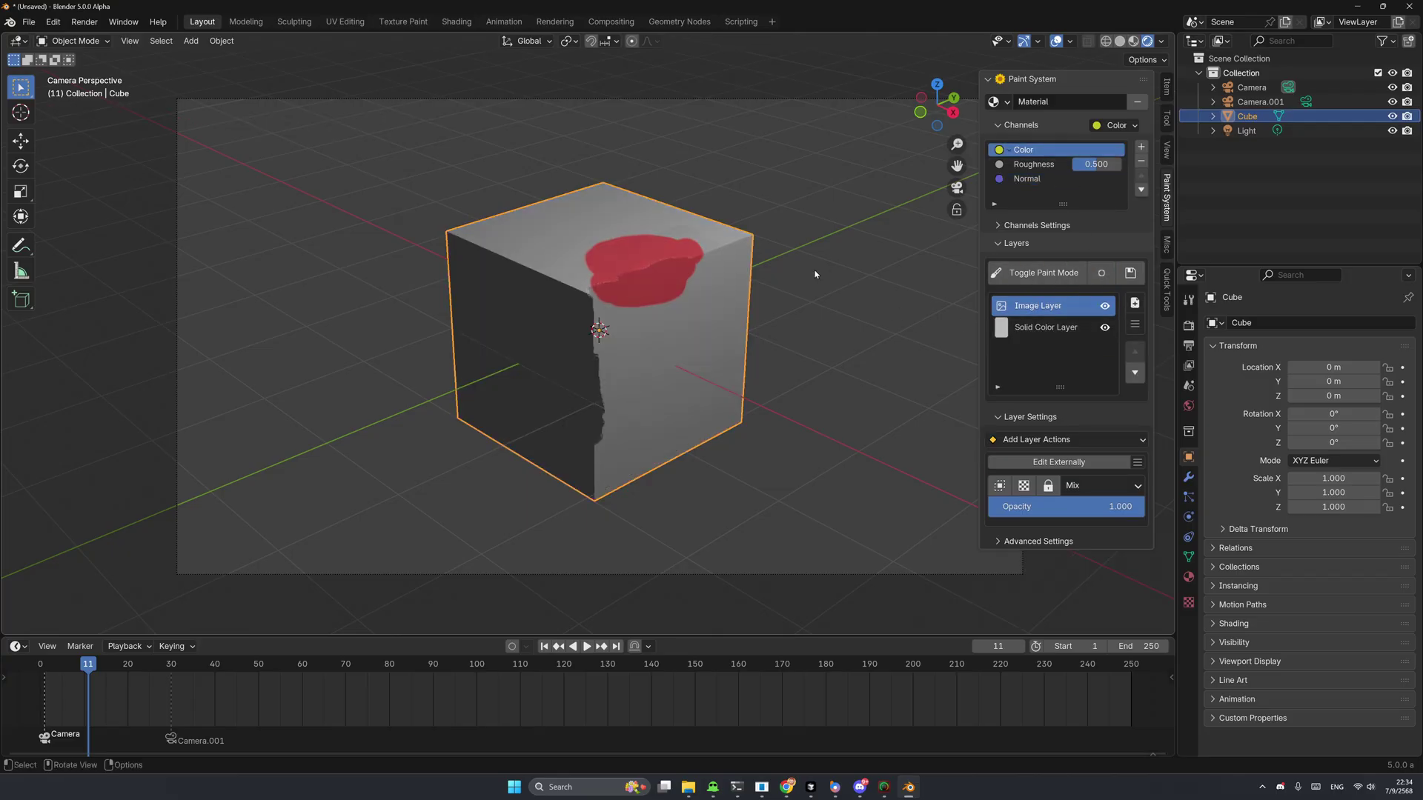
{"action": "left_click", "coordinate": [1102, 274]}
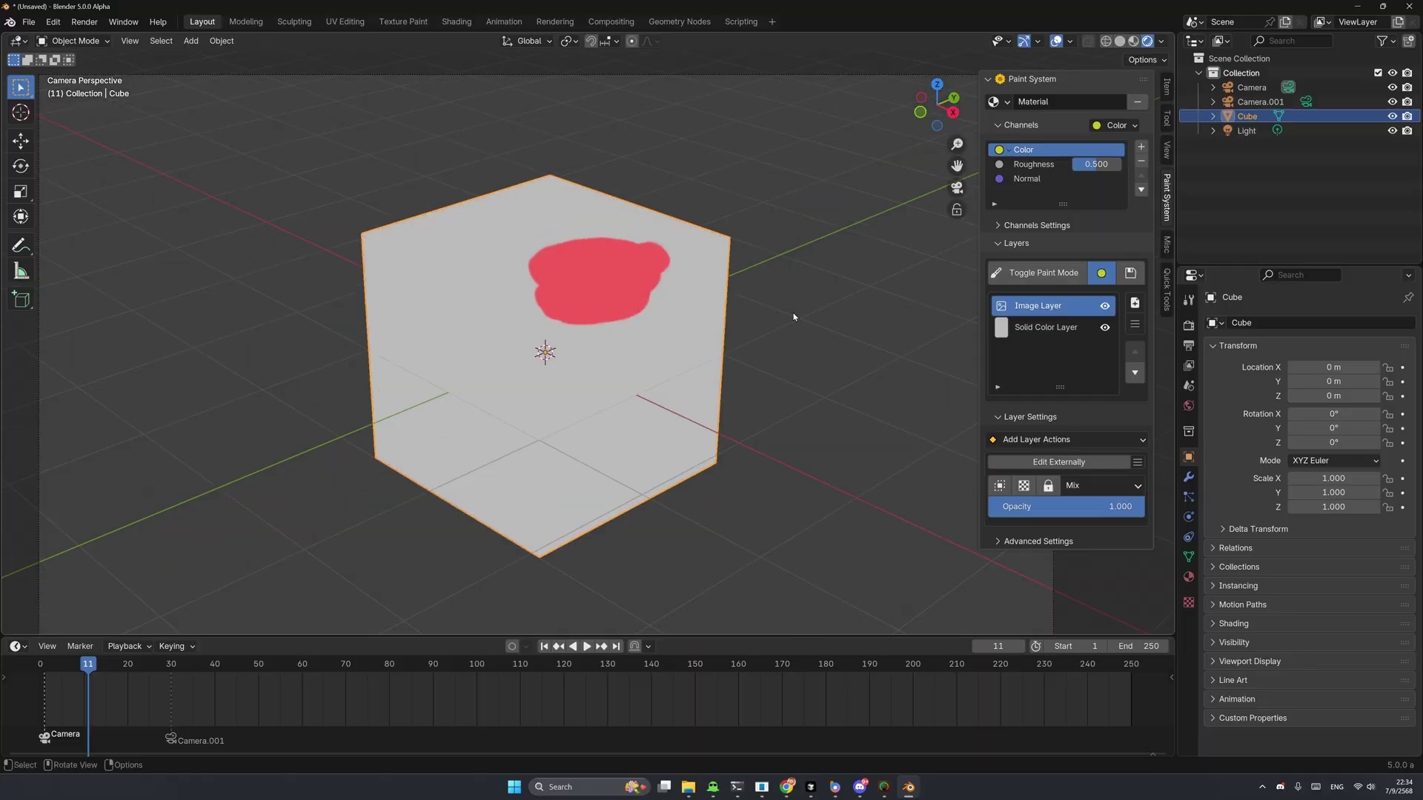
{"action": "left_click", "coordinate": [1135, 303]}
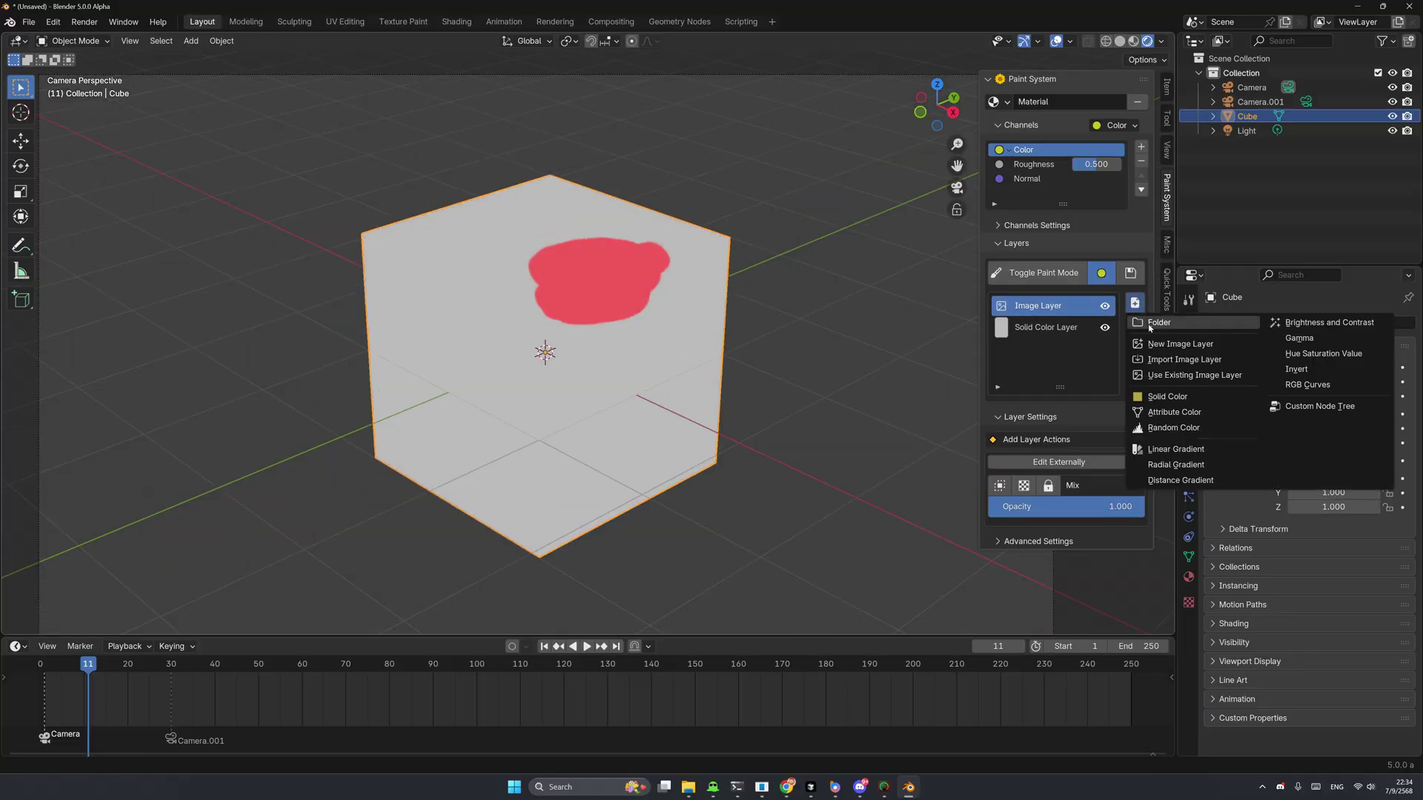
{"action": "left_click", "coordinate": [1136, 455]}
{"action": "left_click", "coordinate": [1136, 455]}
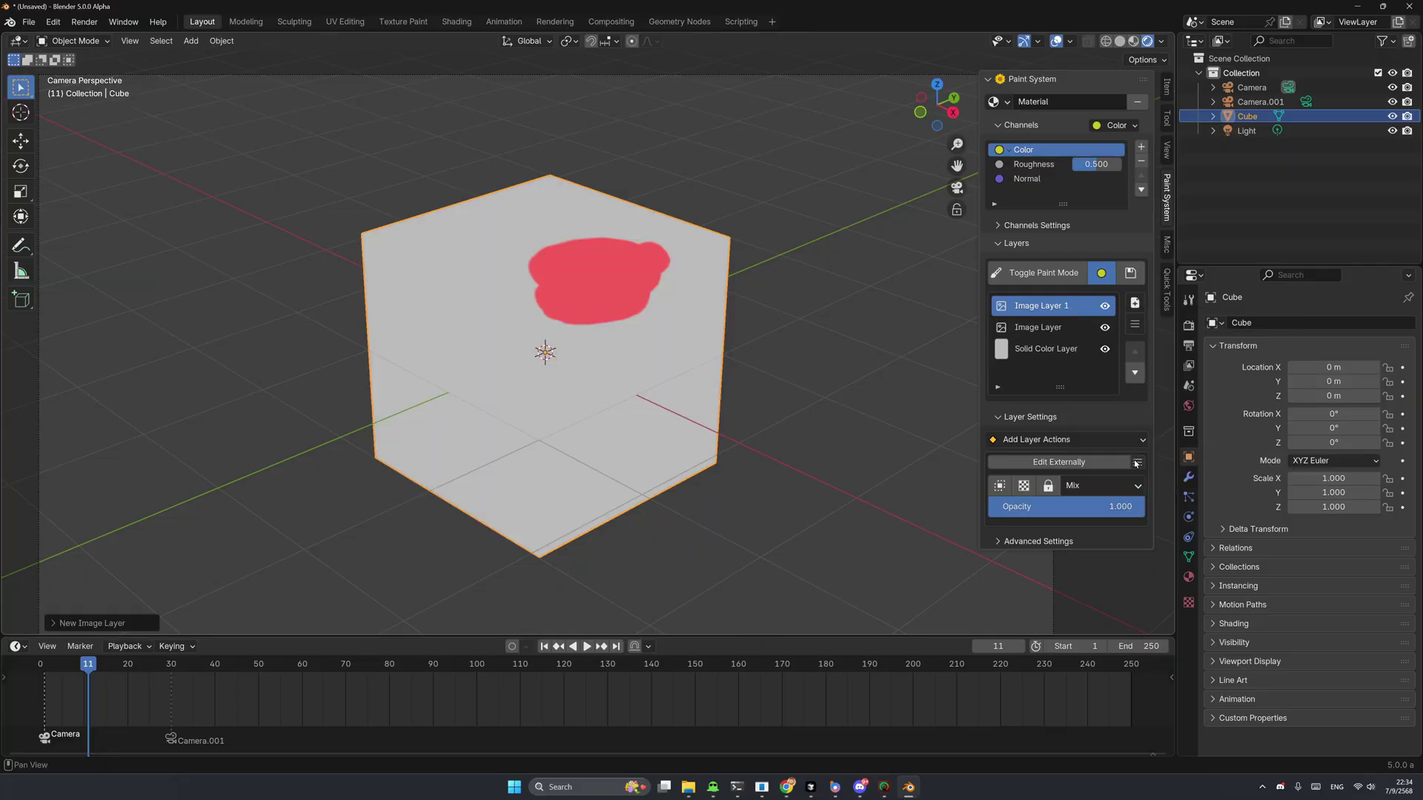
Step: Enter paint mode with a black brush resized to 68 px
{"action": "left_click", "coordinate": [1043, 273]}
{"action": "scroll", "coordinate": [455, 314], "scroll_direction": "up", "scroll_amount": 2}
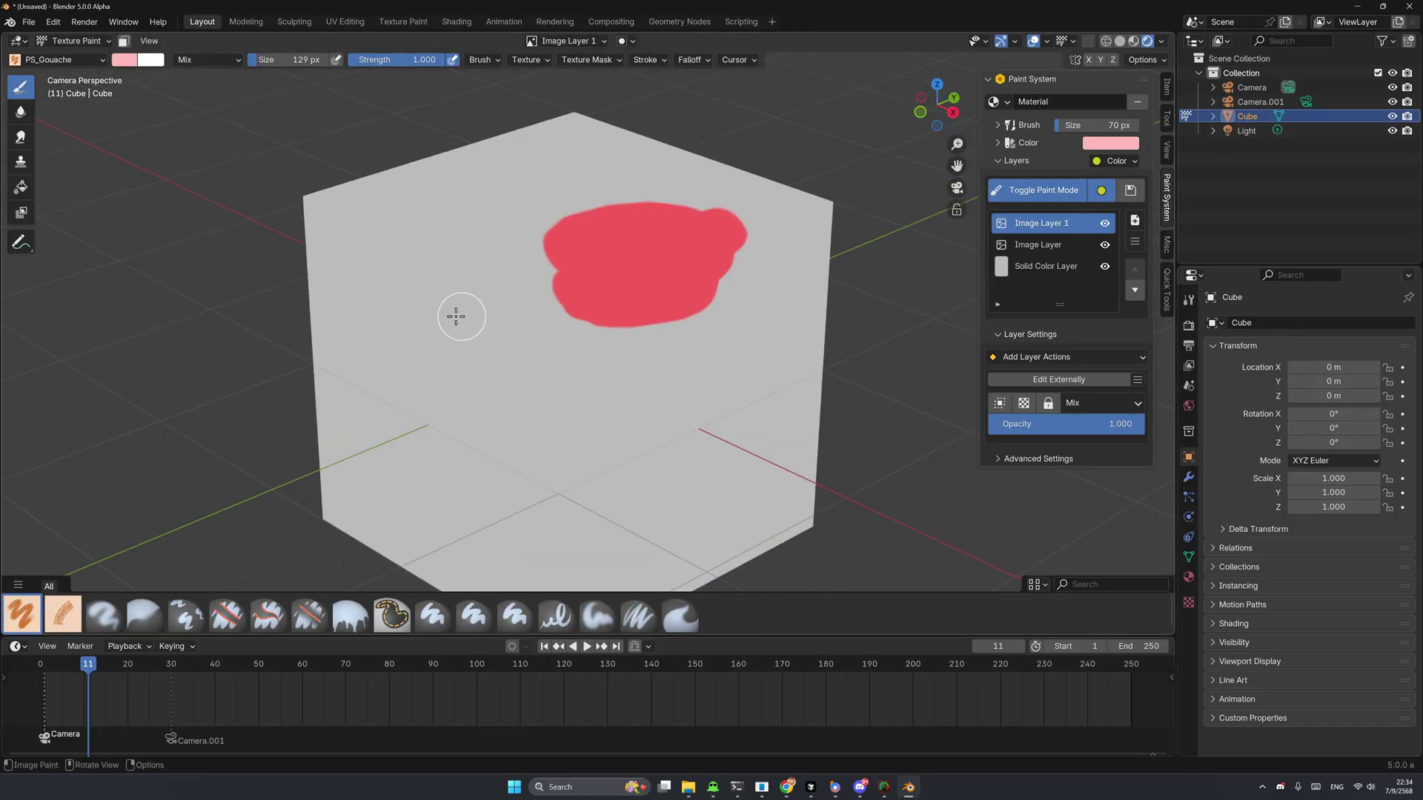
{"action": "left_click", "coordinate": [1098, 145]}
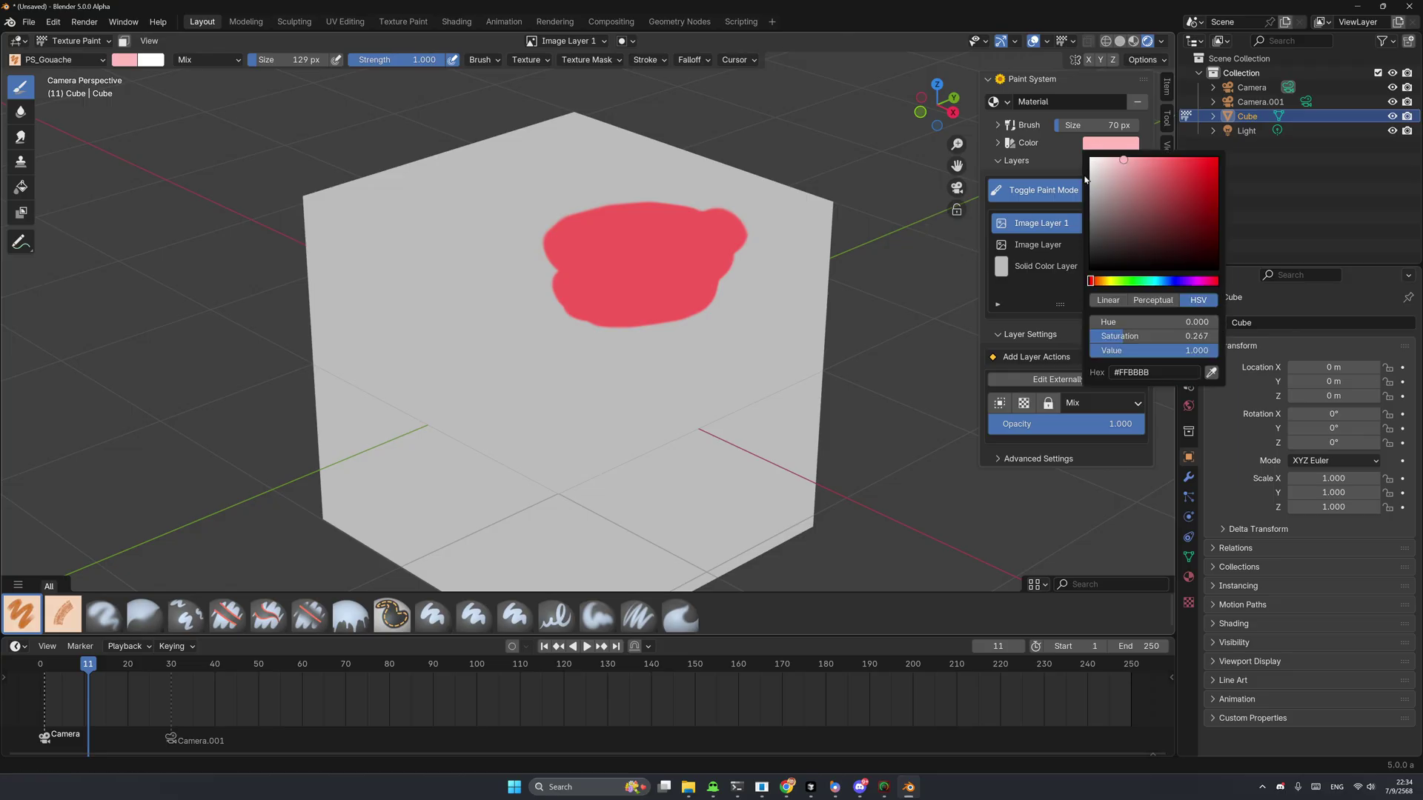
{"action": "left_click_drag", "start_coordinate": [1104, 174], "coordinate": [1071, 293]}
{"action": "key", "text": "f"}
{"action": "left_click", "coordinate": [426, 322]}
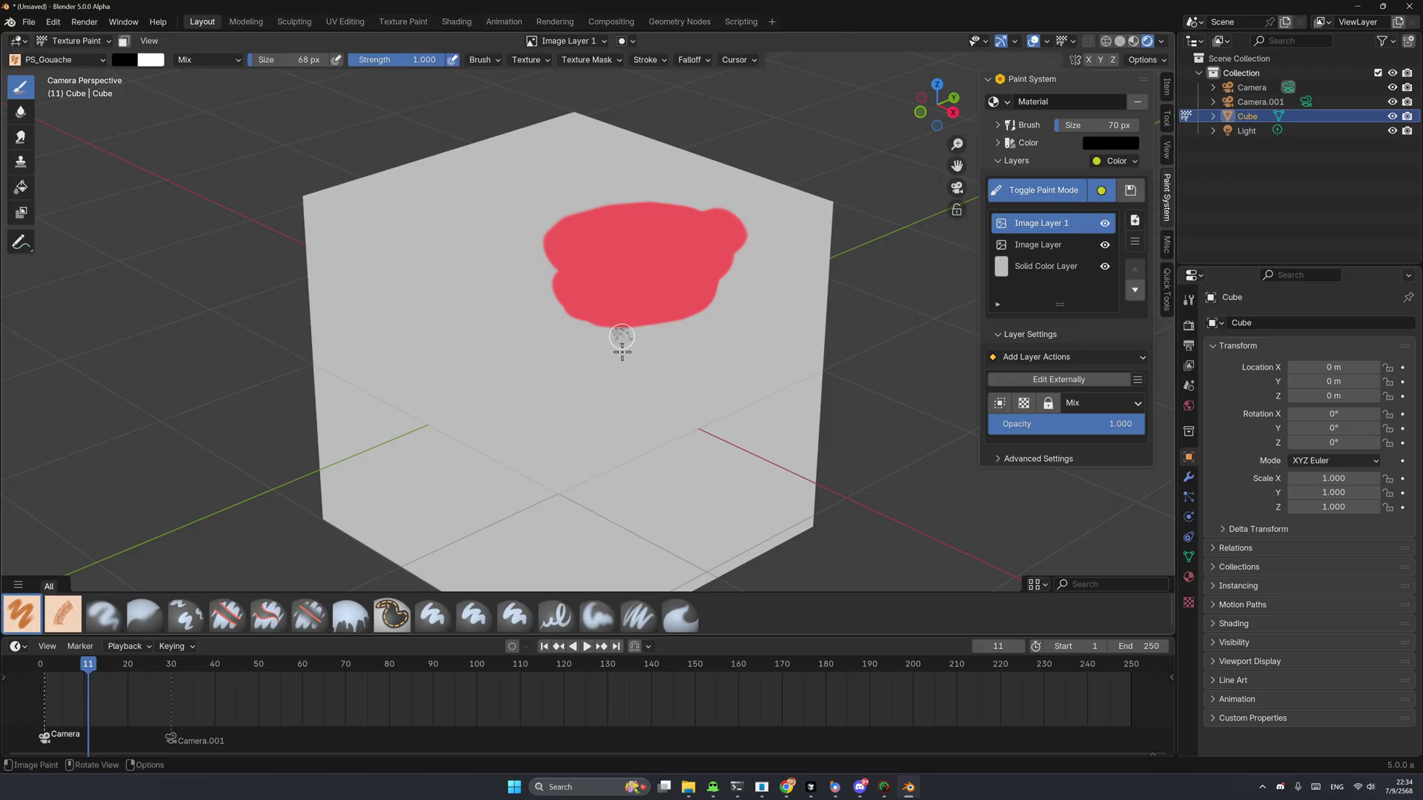
Step: Paint two black eyes and a ω-shaped mouth below the red blob
{"action": "left_click_drag", "start_coordinate": [623, 328], "coordinate": [620, 398]}
{"action": "left_click_drag", "start_coordinate": [681, 311], "coordinate": [680, 374]}
{"action": "mouse_move", "coordinate": [595, 426]}
{"action": "left_mouse_down"}
{"action": "mouse_move", "coordinate": [652, 445]}
{"action": "mouse_move", "coordinate": [738, 384]}
{"action": "left_mouse_up"}
{"action": "scroll", "coordinate": [718, 339], "scroll_direction": "down", "scroll_amount": 3}
{"action": "scroll", "coordinate": [698, 323], "scroll_direction": "up", "scroll_amount": 2}
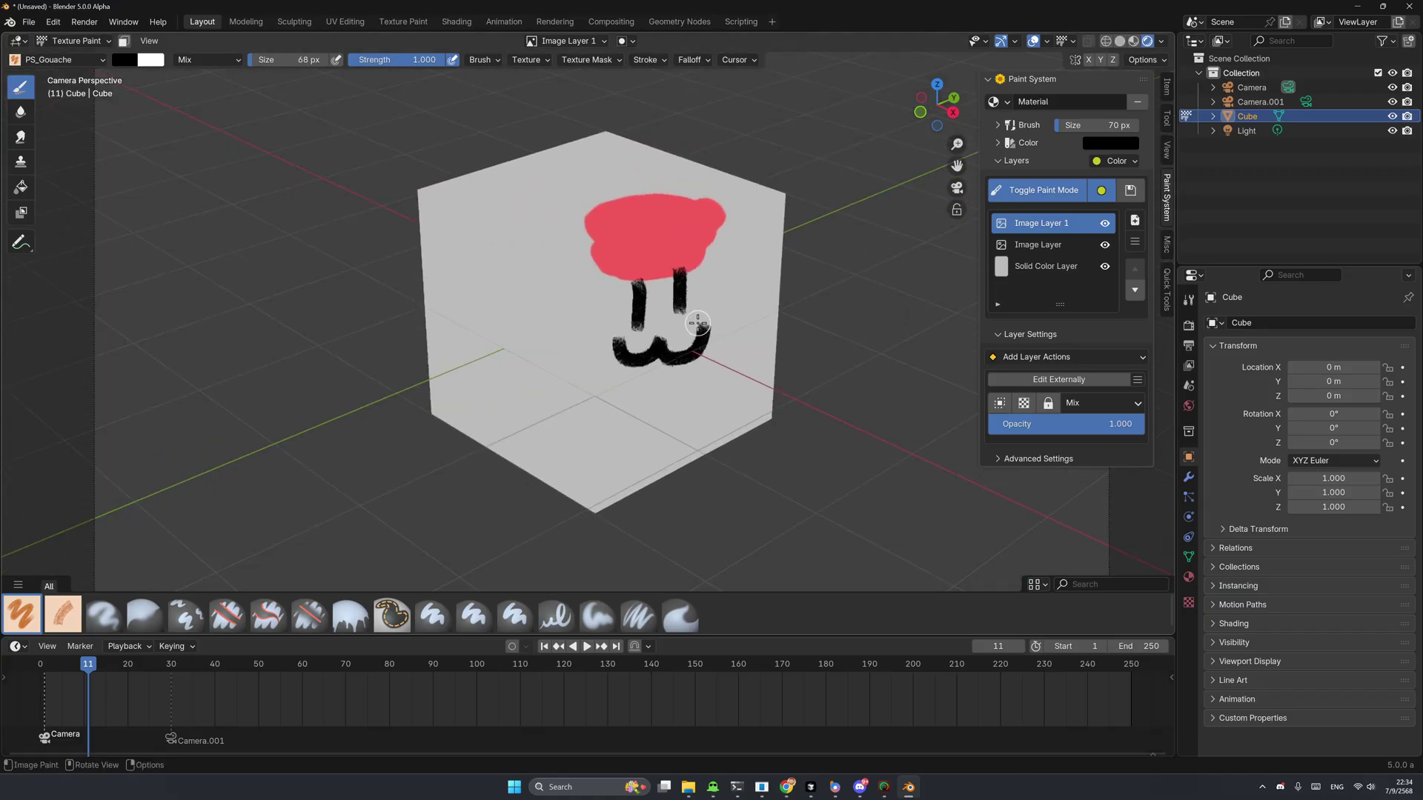
Step: Add a Bind to Marker action that enables Image Layer 1 at marker F_01
{"action": "left_click", "coordinate": [1061, 357]}
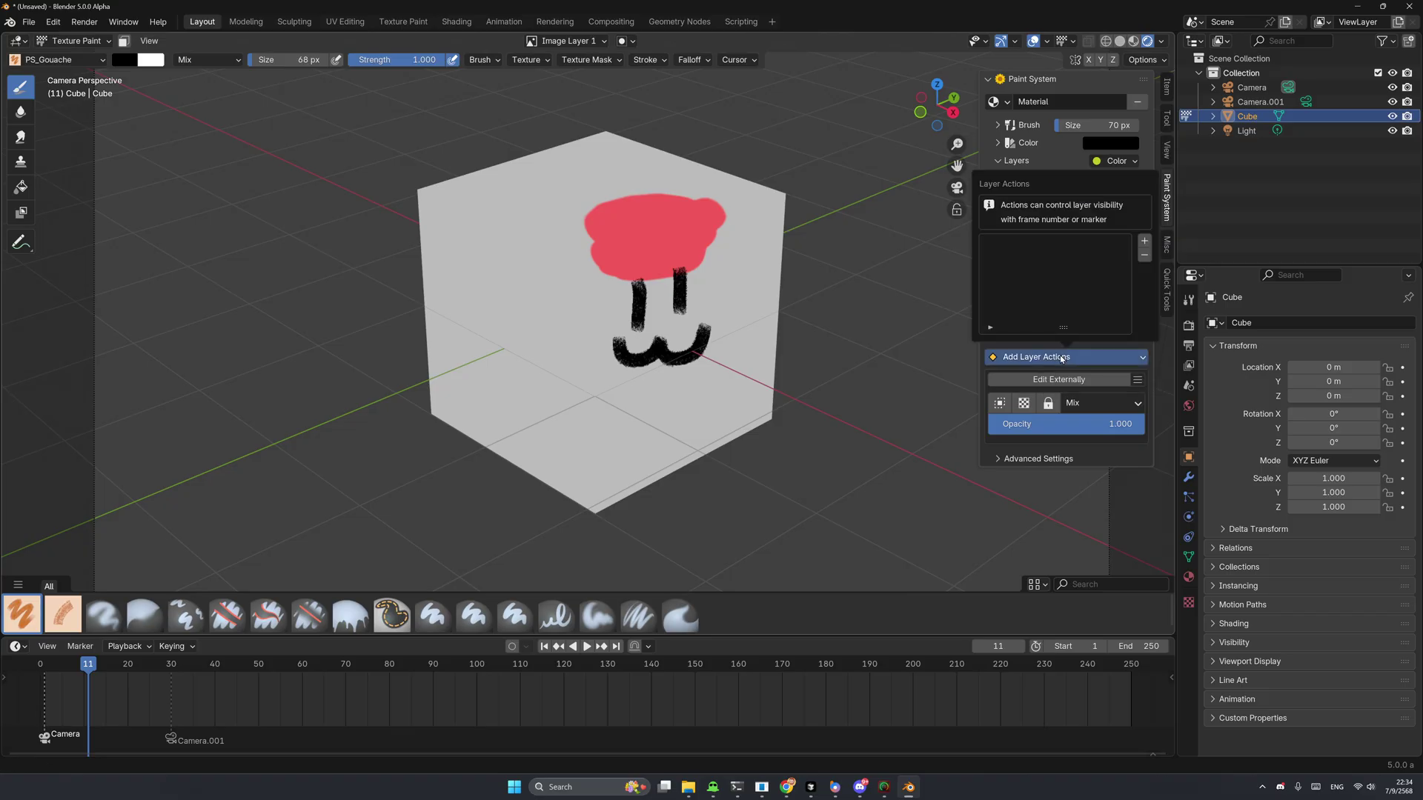
{"action": "left_click", "coordinate": [1144, 243]}
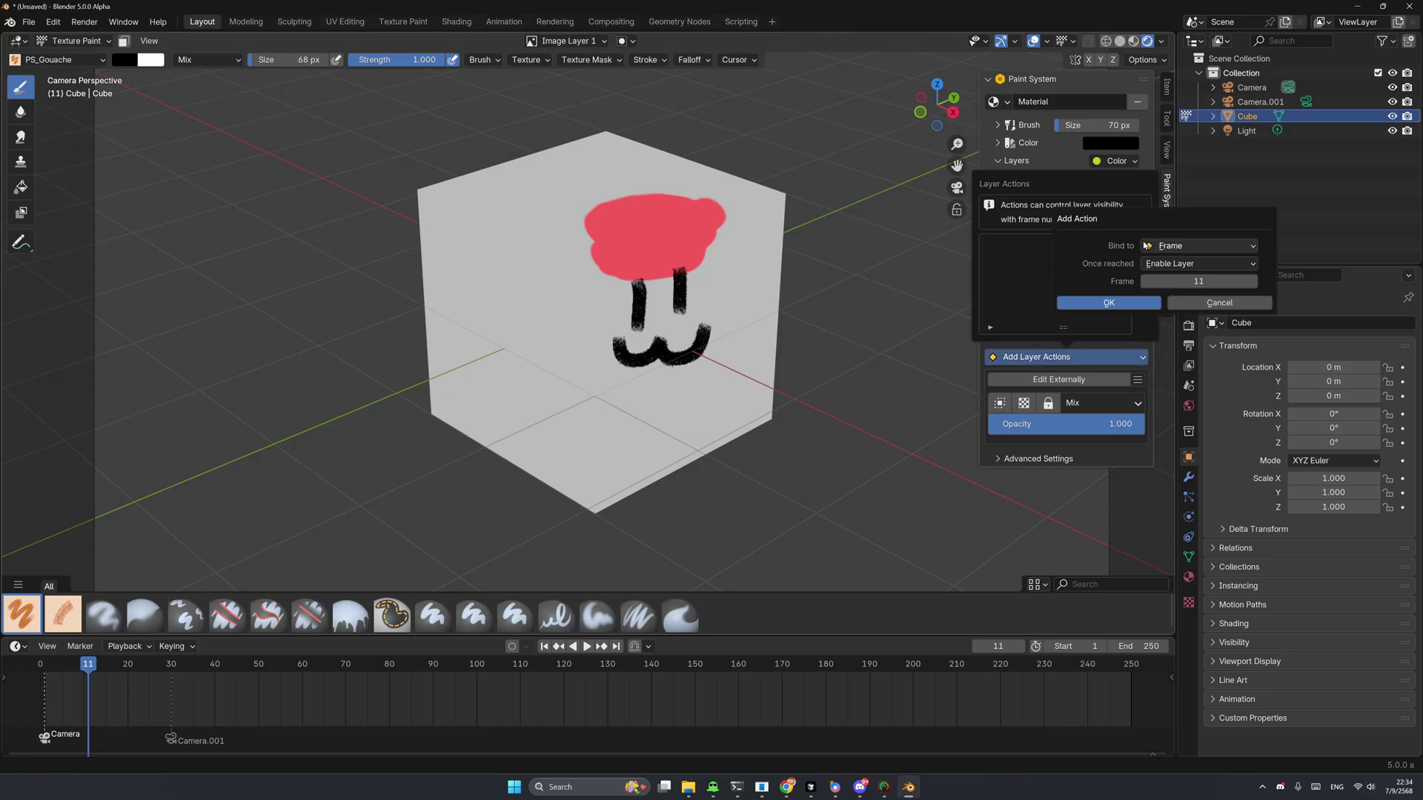
{"action": "left_click", "coordinate": [1183, 246]}
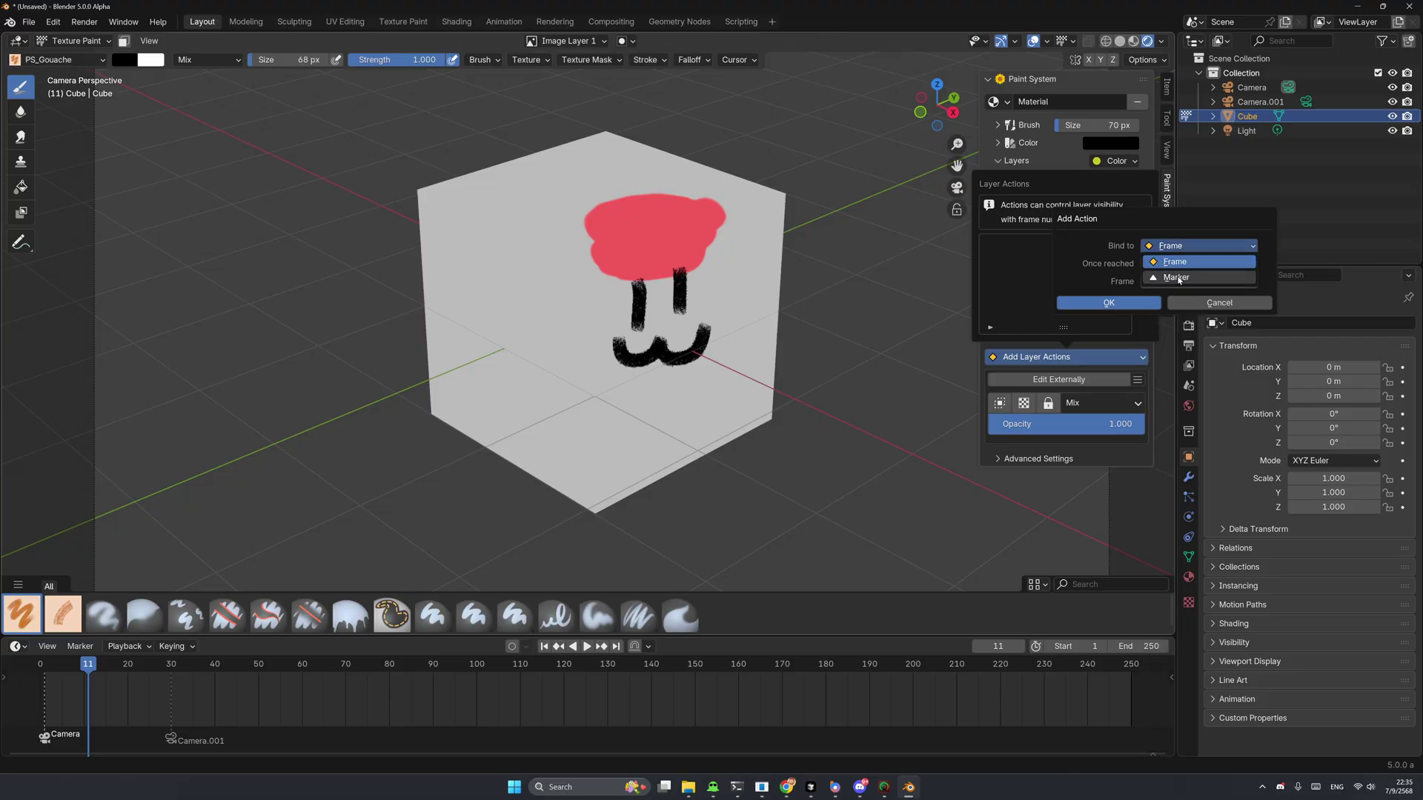
{"action": "left_click", "coordinate": [1179, 278]}
{"action": "left_click", "coordinate": [1180, 285]}
{"action": "left_click", "coordinate": [1182, 327]}
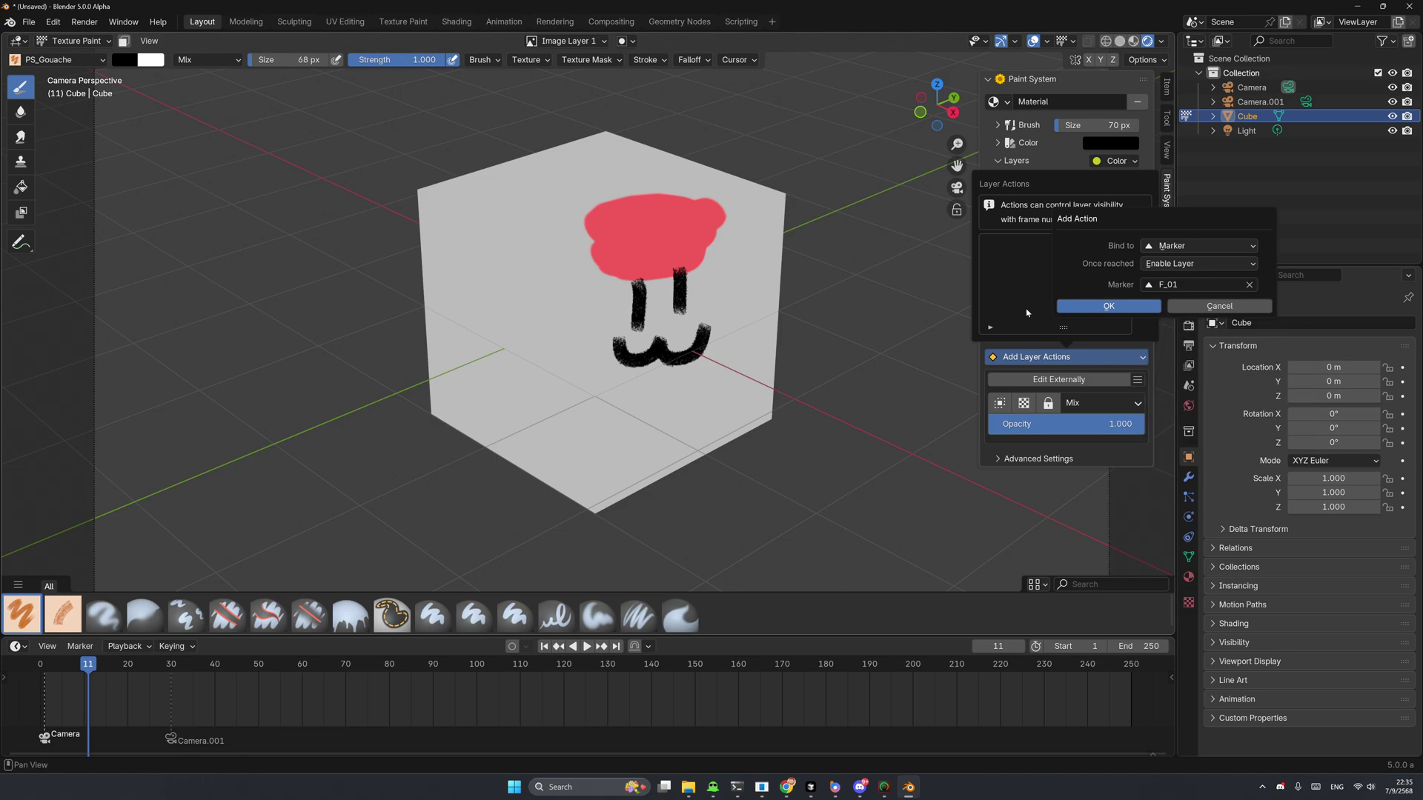
{"action": "left_click", "coordinate": [1106, 306]}
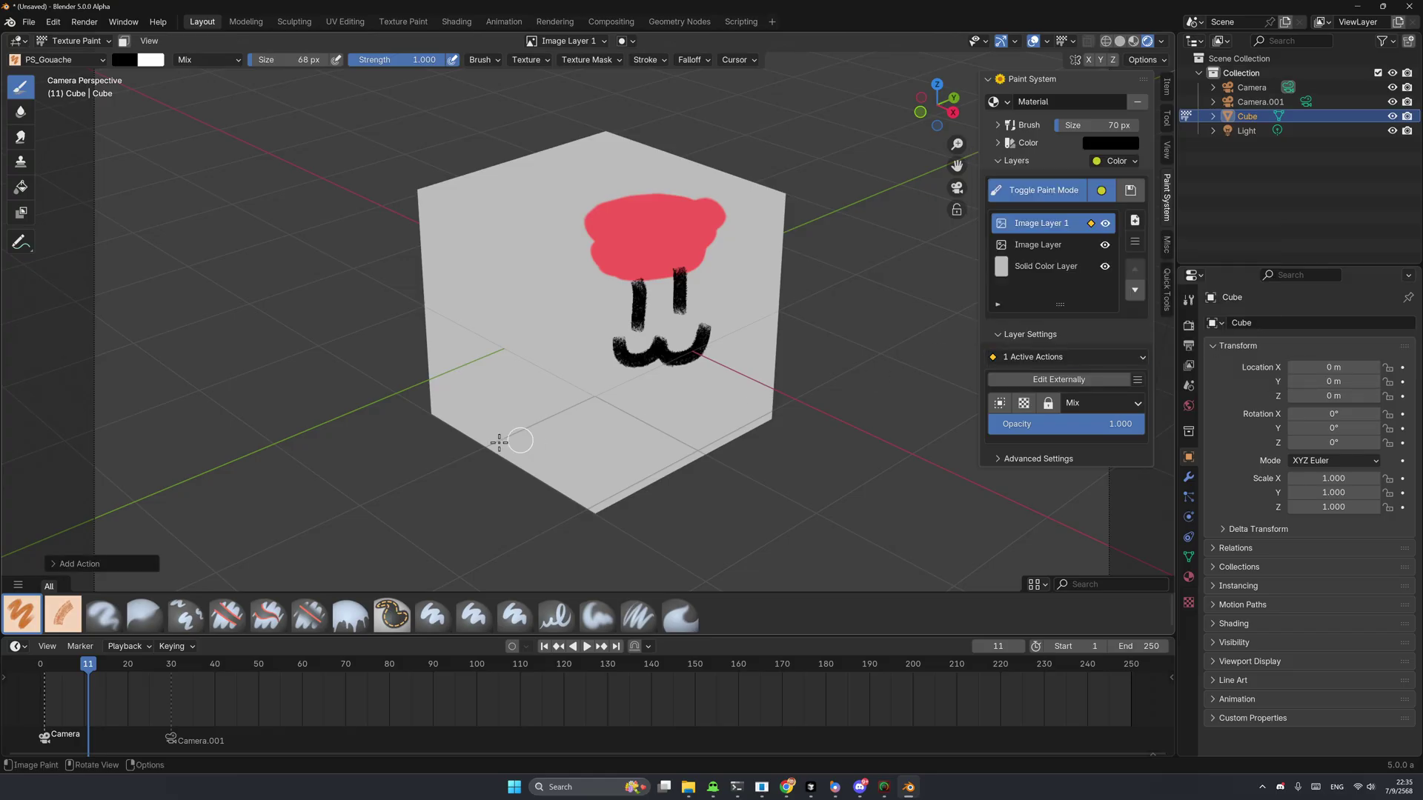
Step: Scrub from frame 1 to frame 30 and recentre the cube in view
{"action": "left_click_drag", "start_coordinate": [83, 670], "coordinate": [46, 672]}
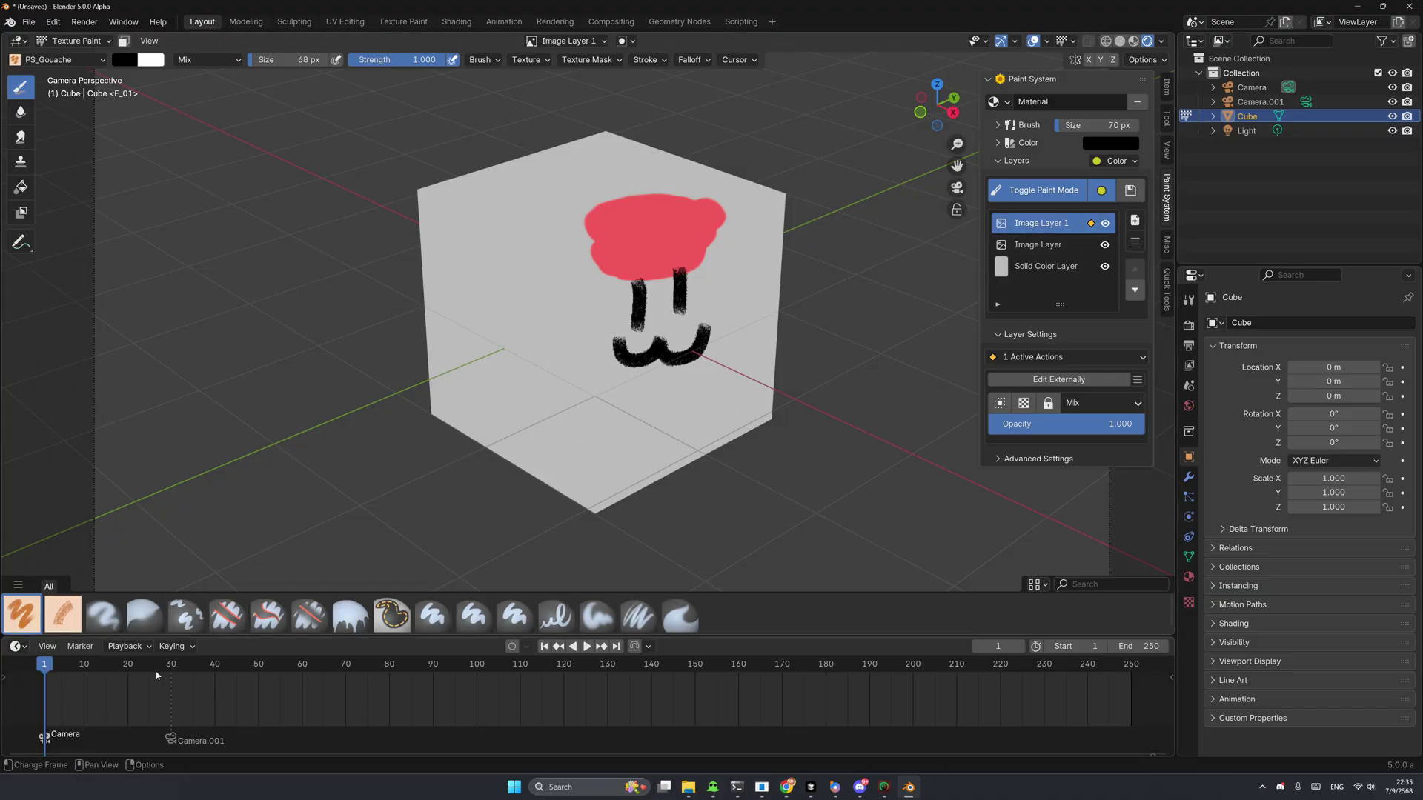
{"action": "left_click_drag", "start_coordinate": [45, 671], "coordinate": [171, 672]}
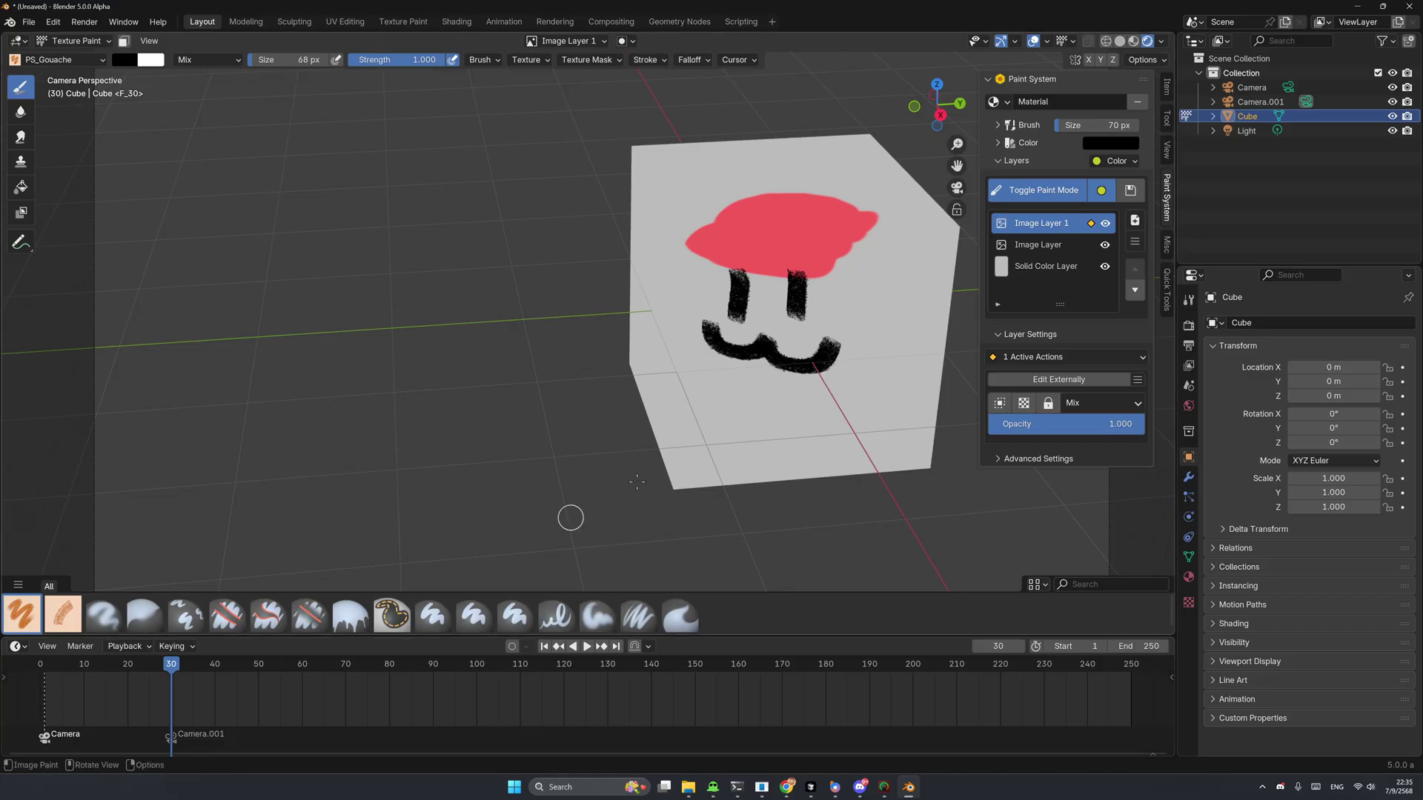
{"action": "middle_click_drag", "start_coordinate": [570, 518], "coordinate": [496, 562], "text": "shift"}
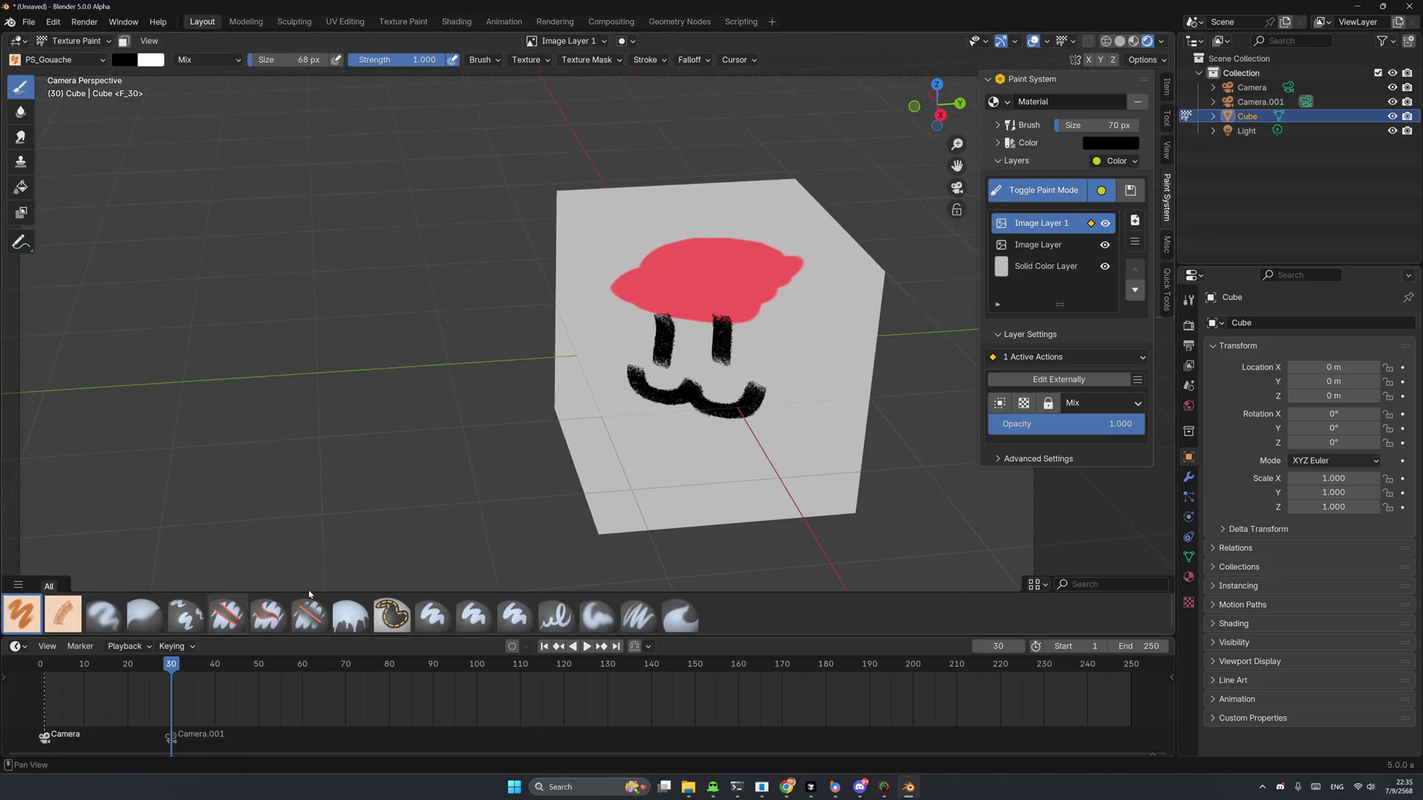
Step: Add a second action that disables Image Layer 1 once marker F_30 is reached
{"action": "left_click", "coordinate": [1070, 358]}
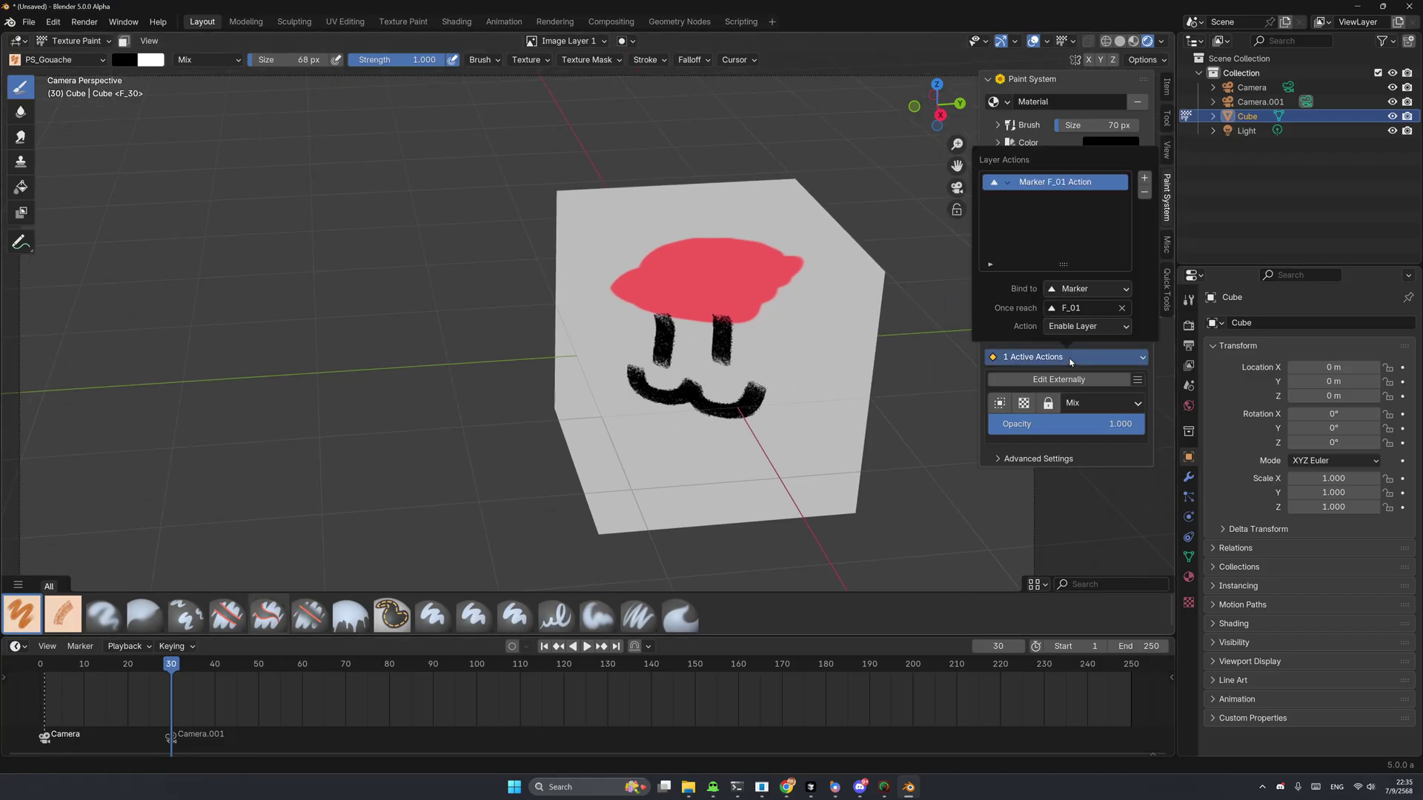
{"action": "left_click", "coordinate": [1144, 181]}
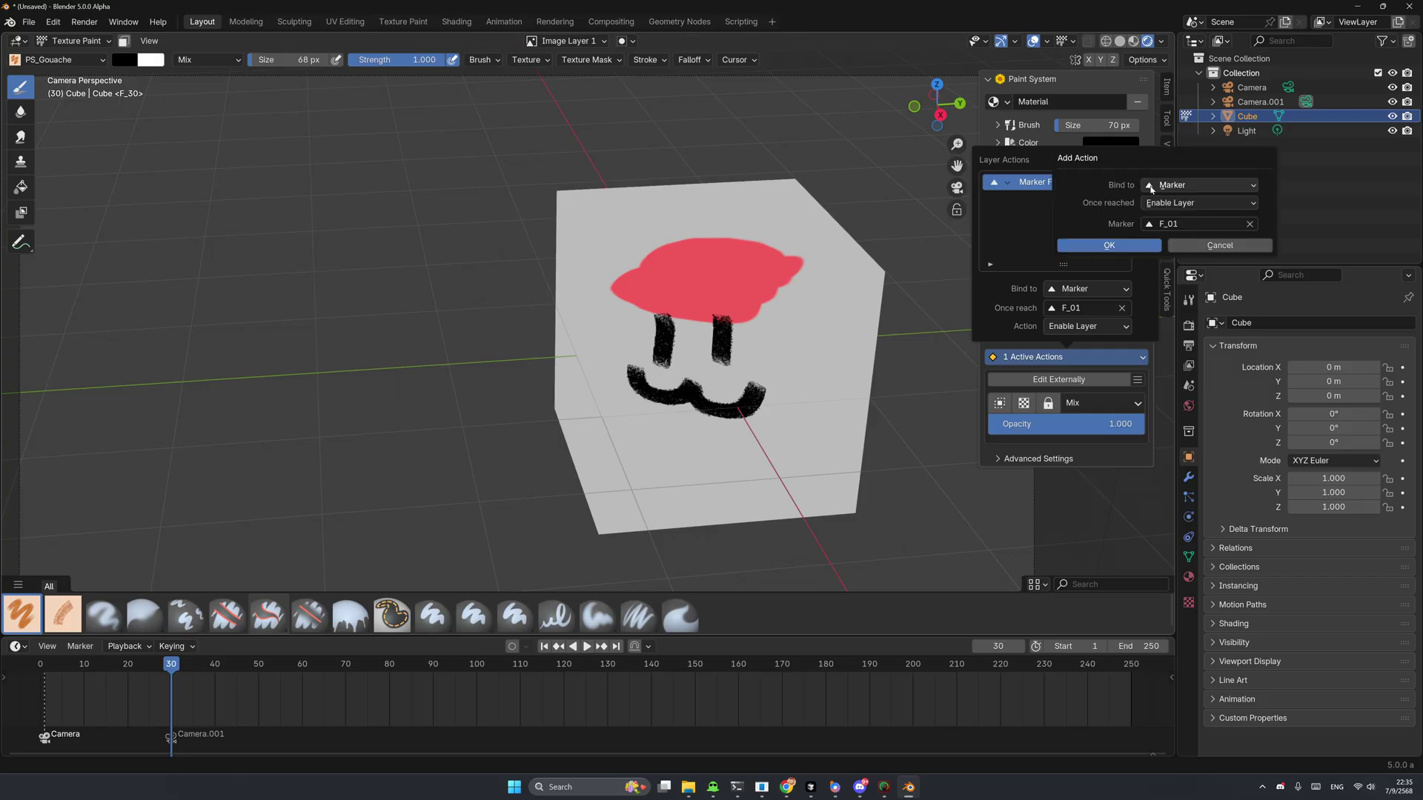
{"action": "left_click", "coordinate": [1181, 220]}
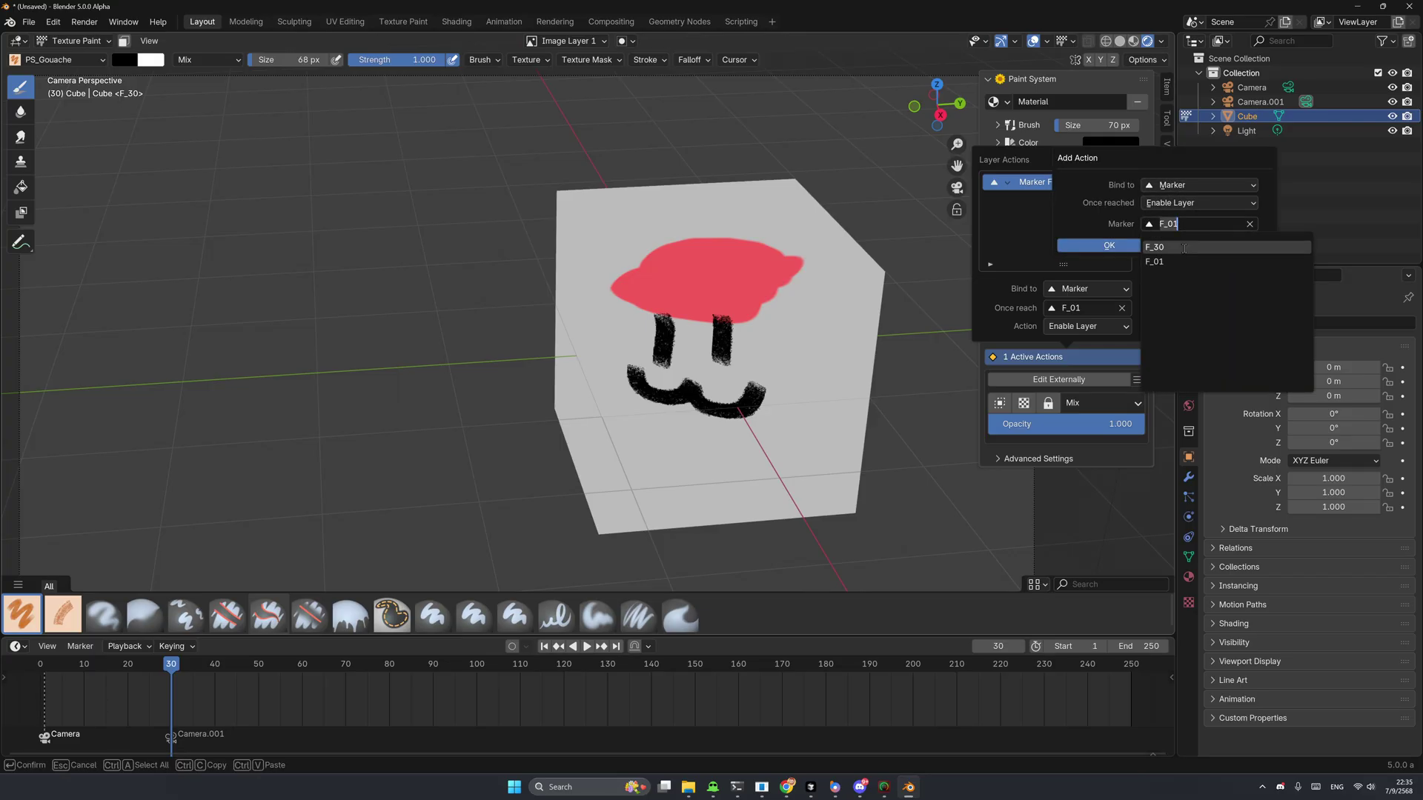
{"action": "left_click", "coordinate": [1186, 263]}
{"action": "left_click", "coordinate": [1178, 203]}
{"action": "left_click", "coordinate": [1178, 220]}
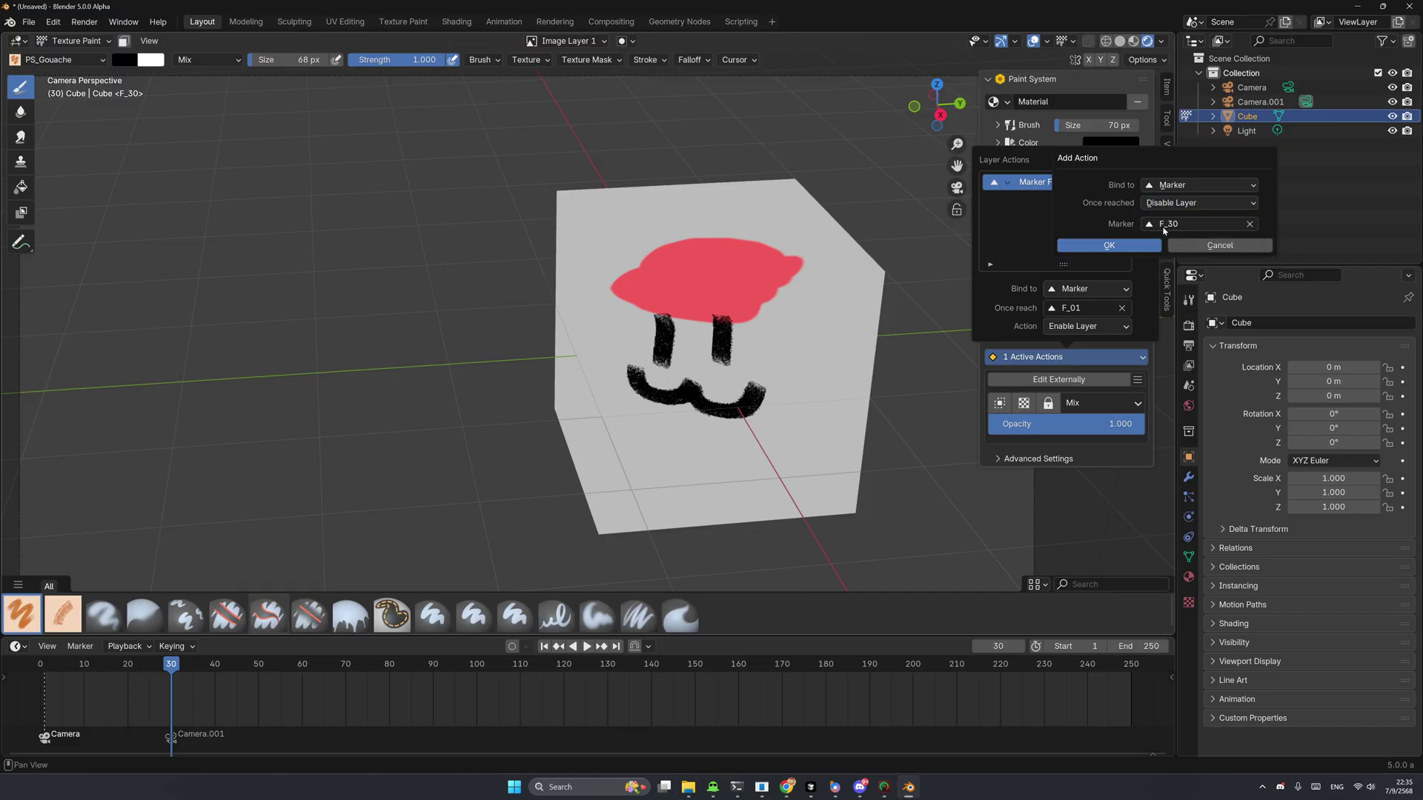
{"action": "left_click", "coordinate": [1163, 226]}
{"action": "left_click", "coordinate": [1108, 245]}
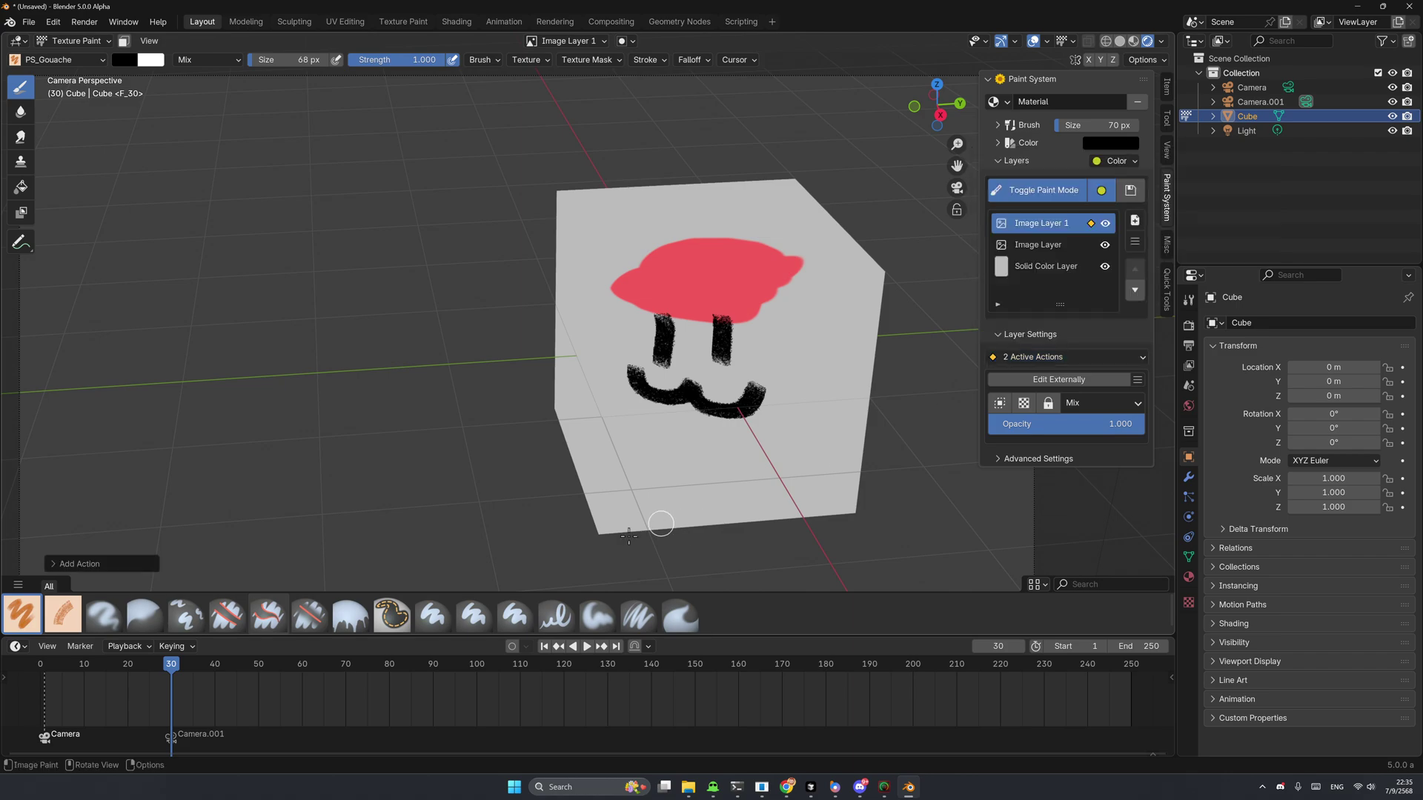
Step: Preview the layer switching across frames, then add a new blank Image Layer 2
{"action": "left_click_drag", "start_coordinate": [62, 682], "coordinate": [172, 672]}
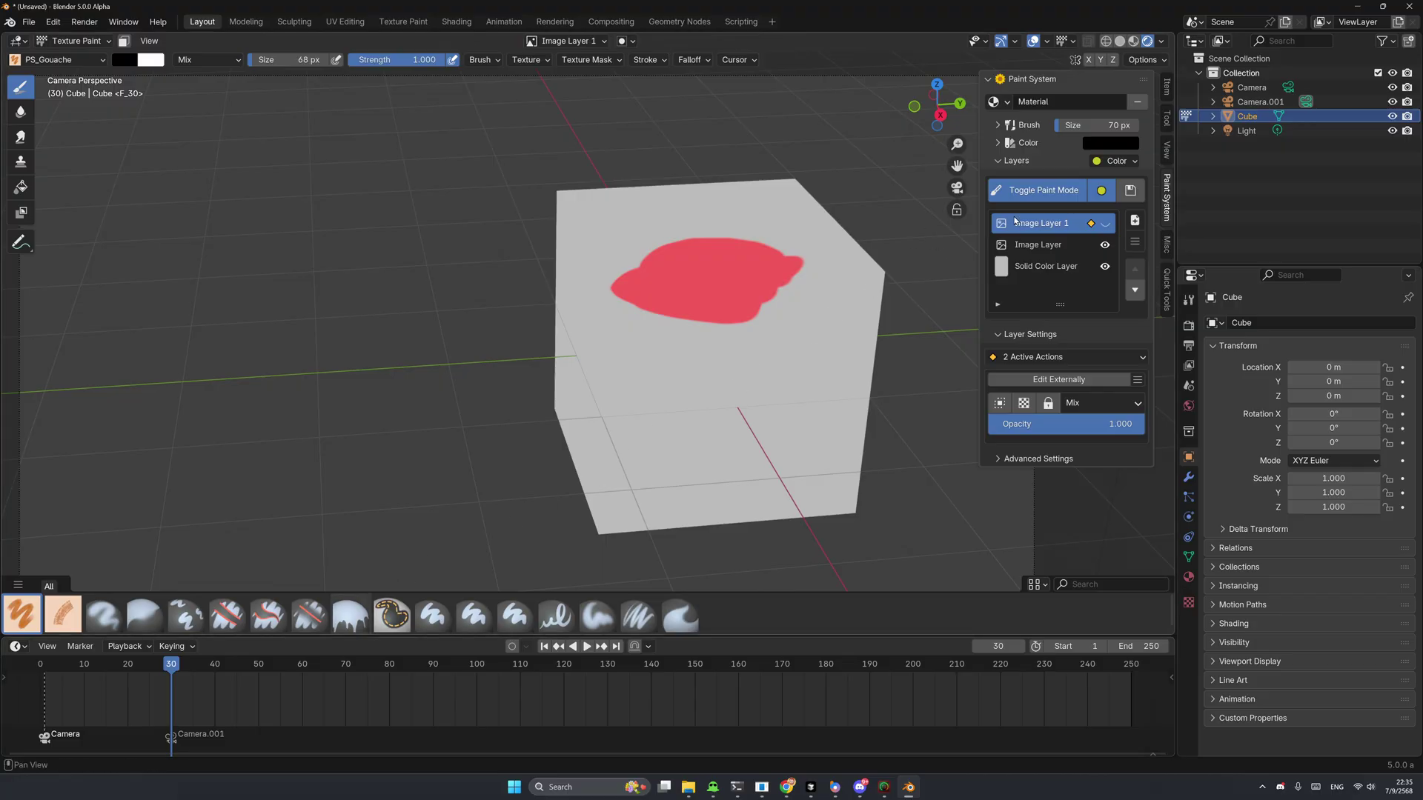
{"action": "left_click", "coordinate": [1134, 220]}
{"action": "left_click", "coordinate": [1154, 261]}
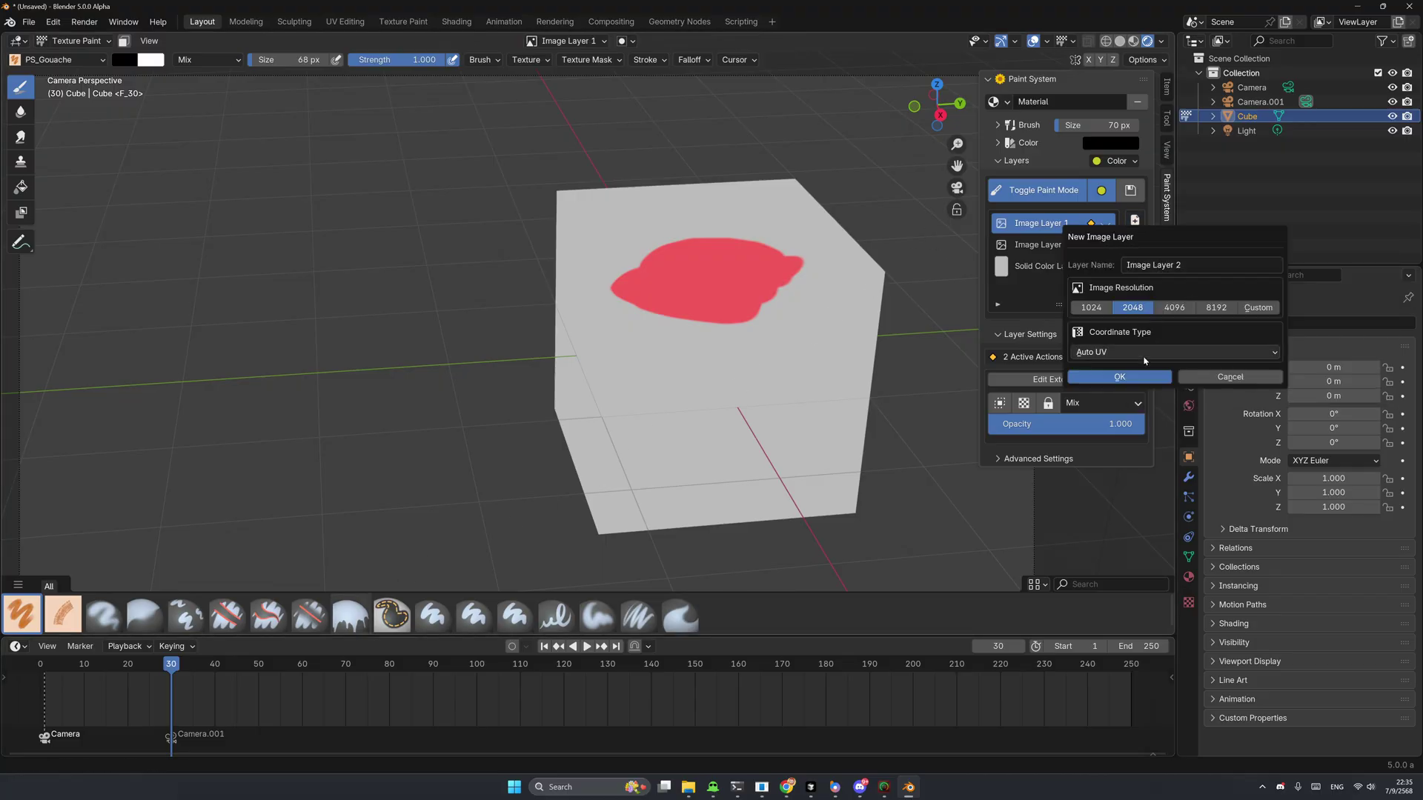
{"action": "left_click", "coordinate": [1119, 378]}
{"action": "scroll", "coordinate": [700, 376], "scroll_direction": "up", "scroll_amount": 1}
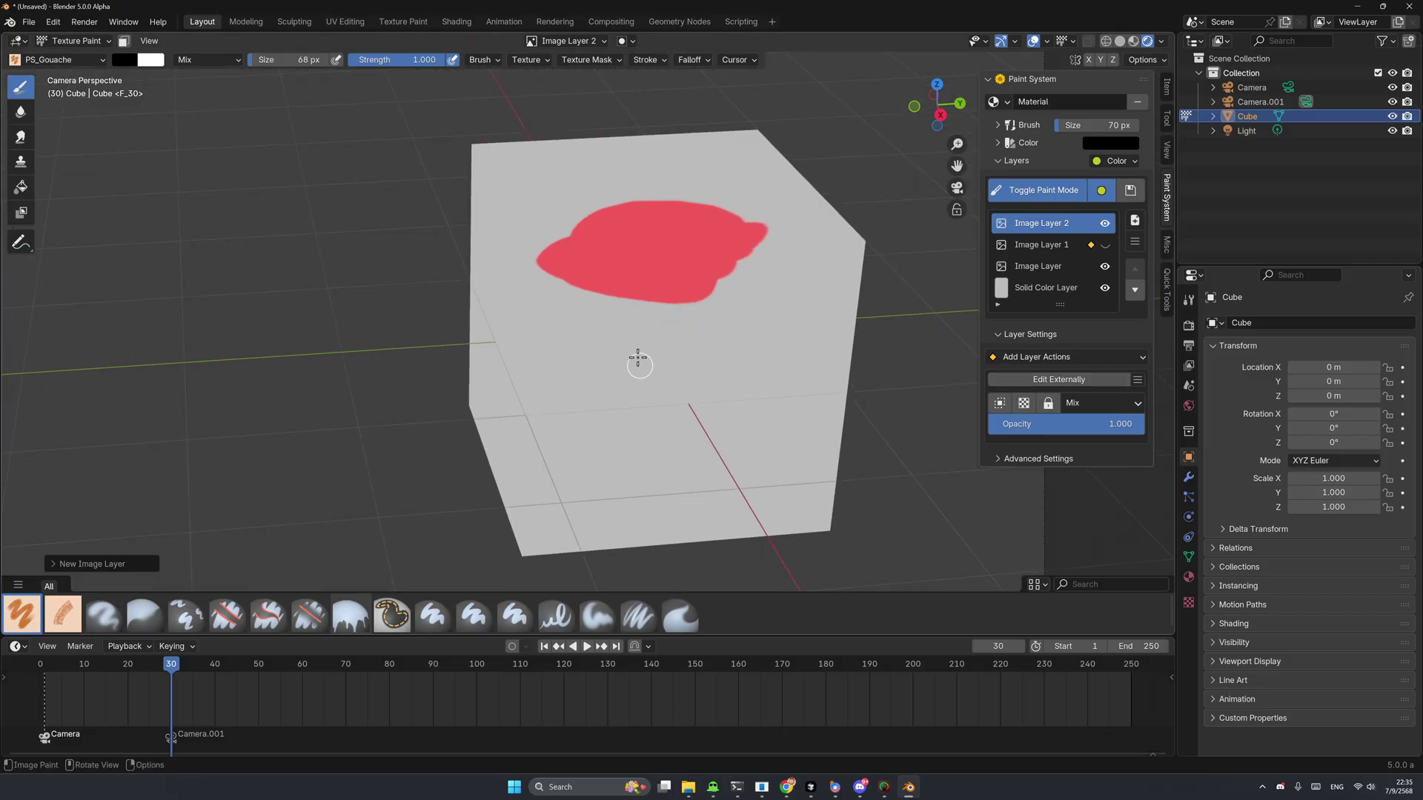
Step: Paint black eyes, a w-shaped mouth and slanted eyebrows, undoing one stray stroke
{"action": "left_click_drag", "start_coordinate": [636, 311], "coordinate": [636, 393]}
{"action": "key", "text": "ctrl+z"}
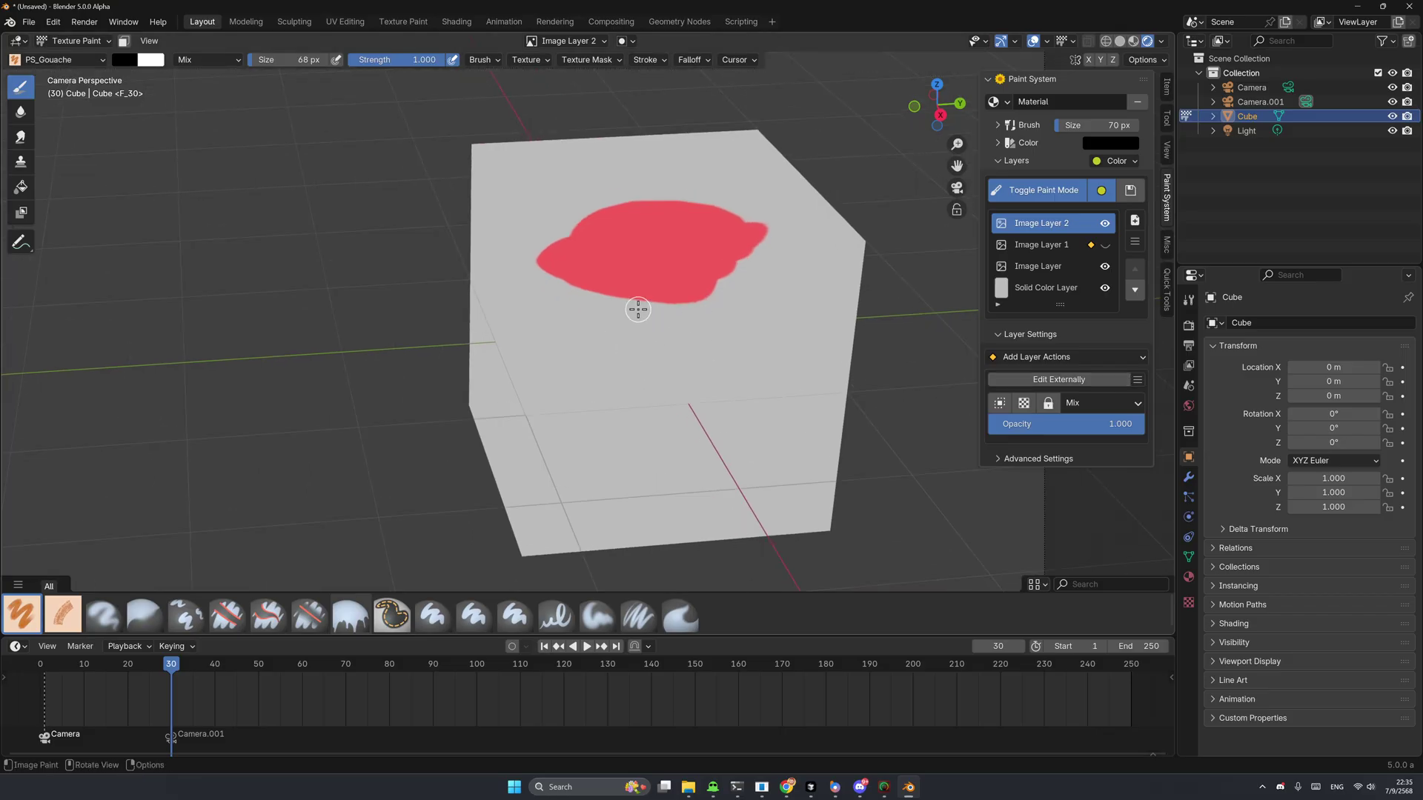
{"action": "left_click_drag", "start_coordinate": [635, 306], "coordinate": [639, 363]}
{"action": "left_click_drag", "start_coordinate": [701, 304], "coordinate": [700, 361]}
{"action": "mouse_move", "coordinate": [604, 370]}
{"action": "left_mouse_down"}
{"action": "mouse_move", "coordinate": [670, 387]}
{"action": "mouse_move", "coordinate": [737, 381]}
{"action": "left_mouse_up"}
{"action": "mouse_move", "coordinate": [608, 260]}
{"action": "left_mouse_down"}
{"action": "mouse_move", "coordinate": [667, 304]}
{"action": "mouse_move", "coordinate": [770, 268]}
{"action": "left_mouse_up"}
{"action": "middle_click_drag", "start_coordinate": [694, 403], "coordinate": [674, 369], "text": "shift"}
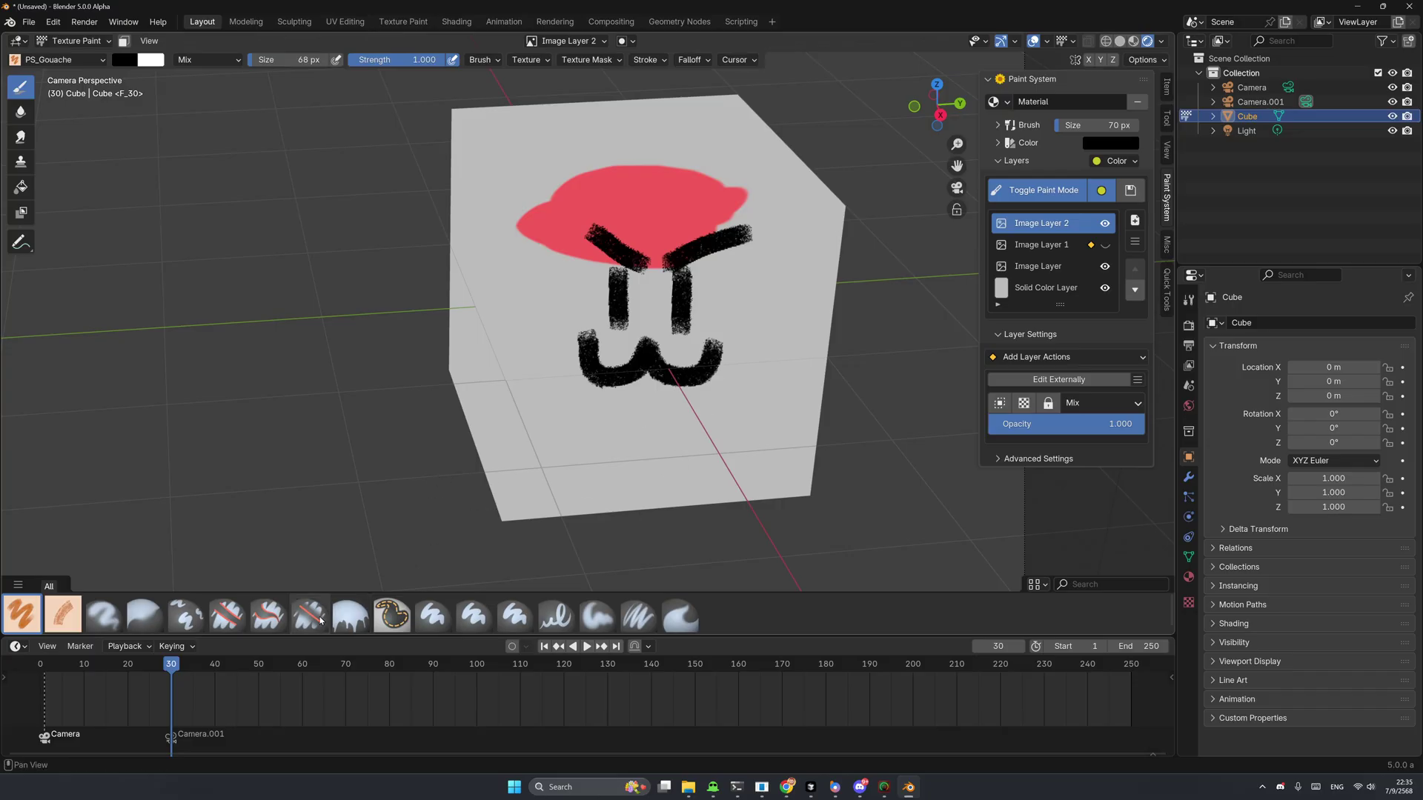
{"action": "left_click_drag", "start_coordinate": [46, 671], "coordinate": [53, 670]}
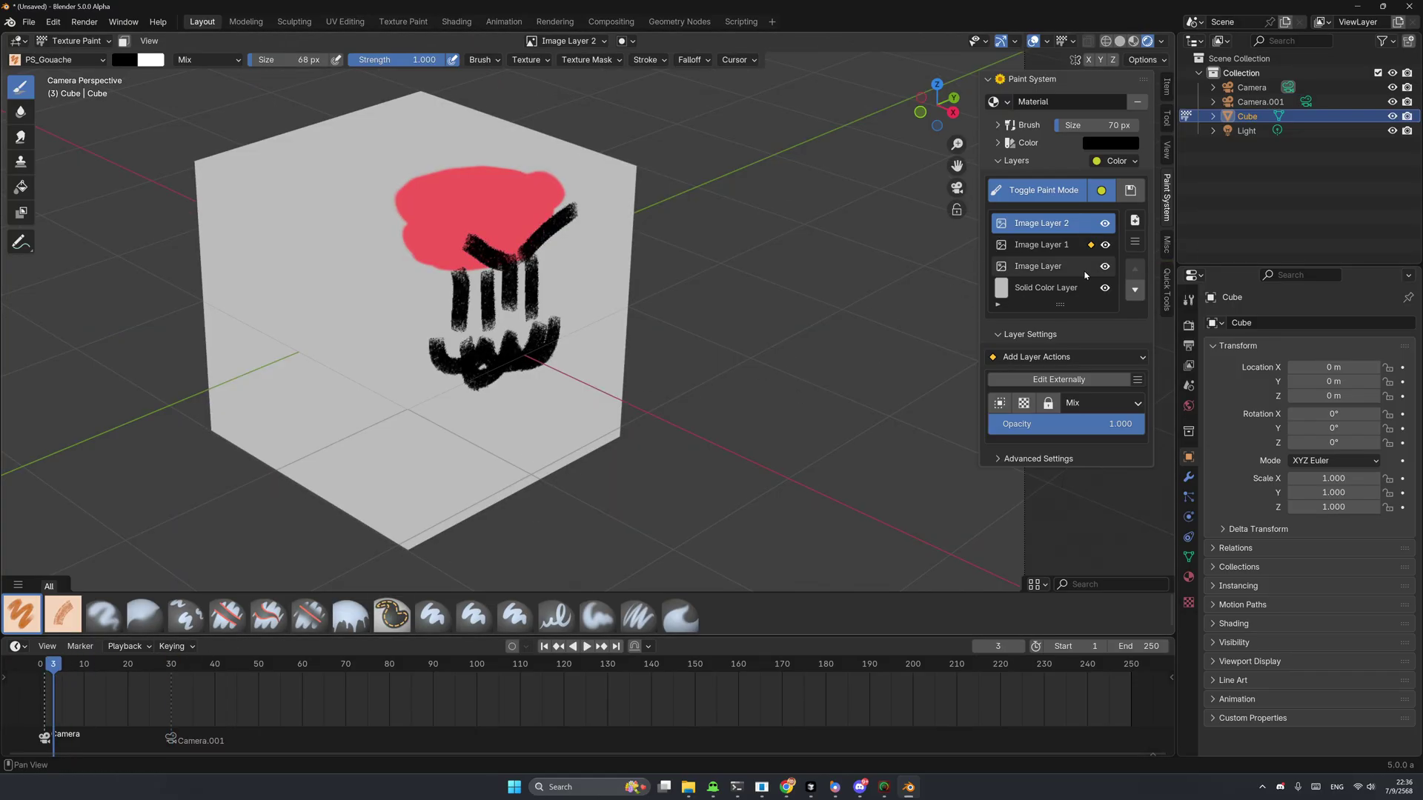
Step: Add a layer action on Image Layer 2 bound to marker F_01
{"action": "left_click", "coordinate": [1088, 358]}
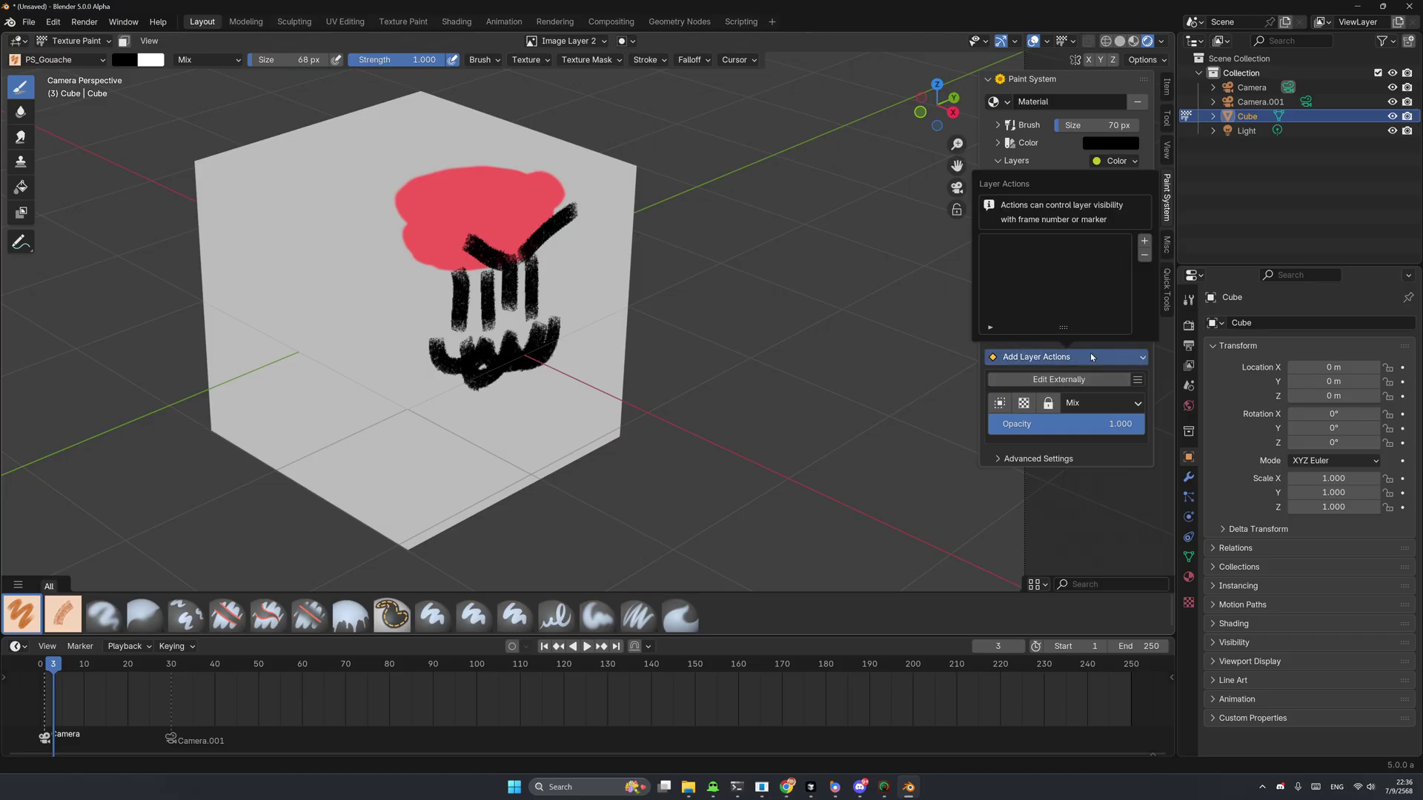
{"action": "left_click", "coordinate": [1145, 241]}
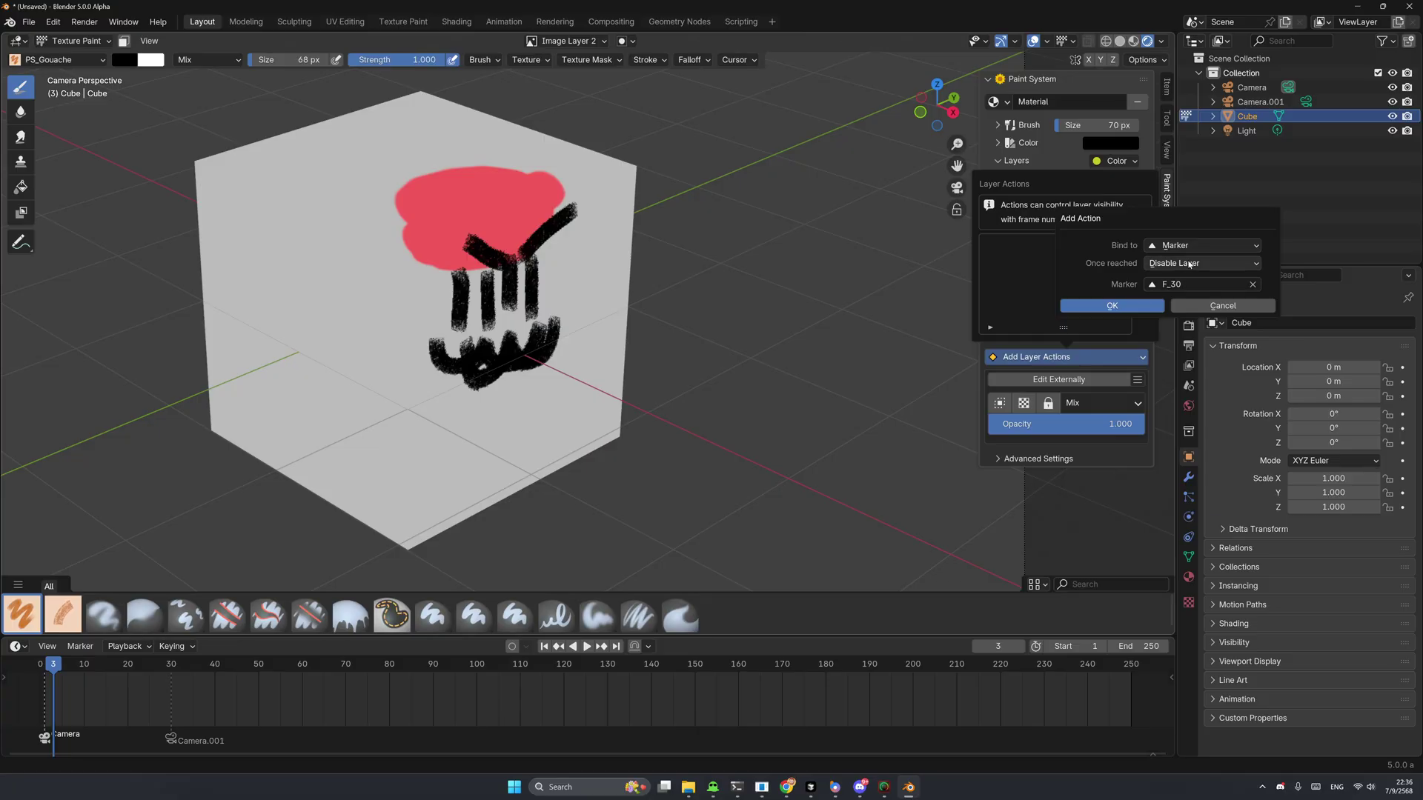
{"action": "left_click", "coordinate": [1187, 284]}
{"action": "left_click", "coordinate": [1184, 320]}
{"action": "left_click", "coordinate": [1146, 307]}
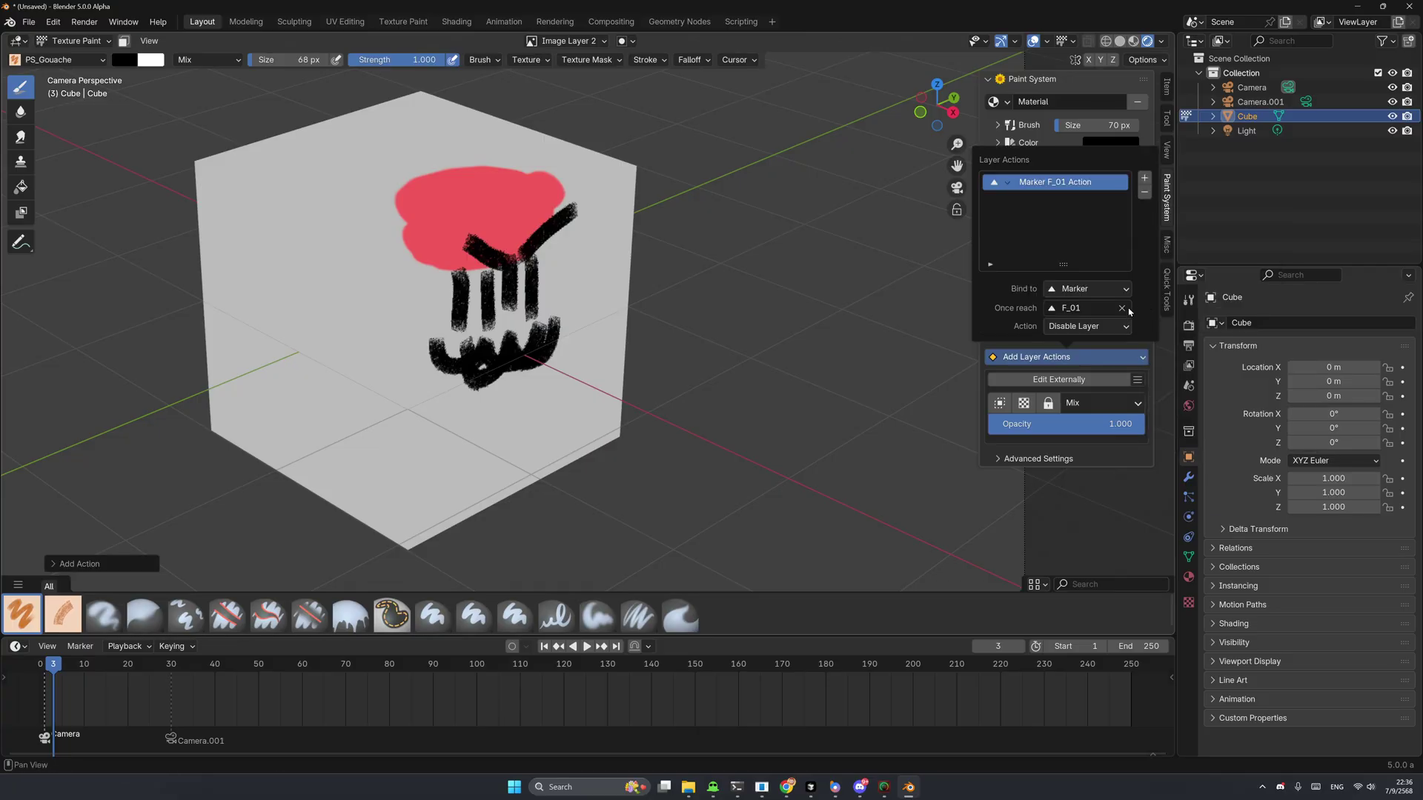
Step: Near frame 30, add a second action enabling Image Layer 2 at marker F_30
{"action": "left_click_drag", "start_coordinate": [157, 670], "coordinate": [171, 669]}
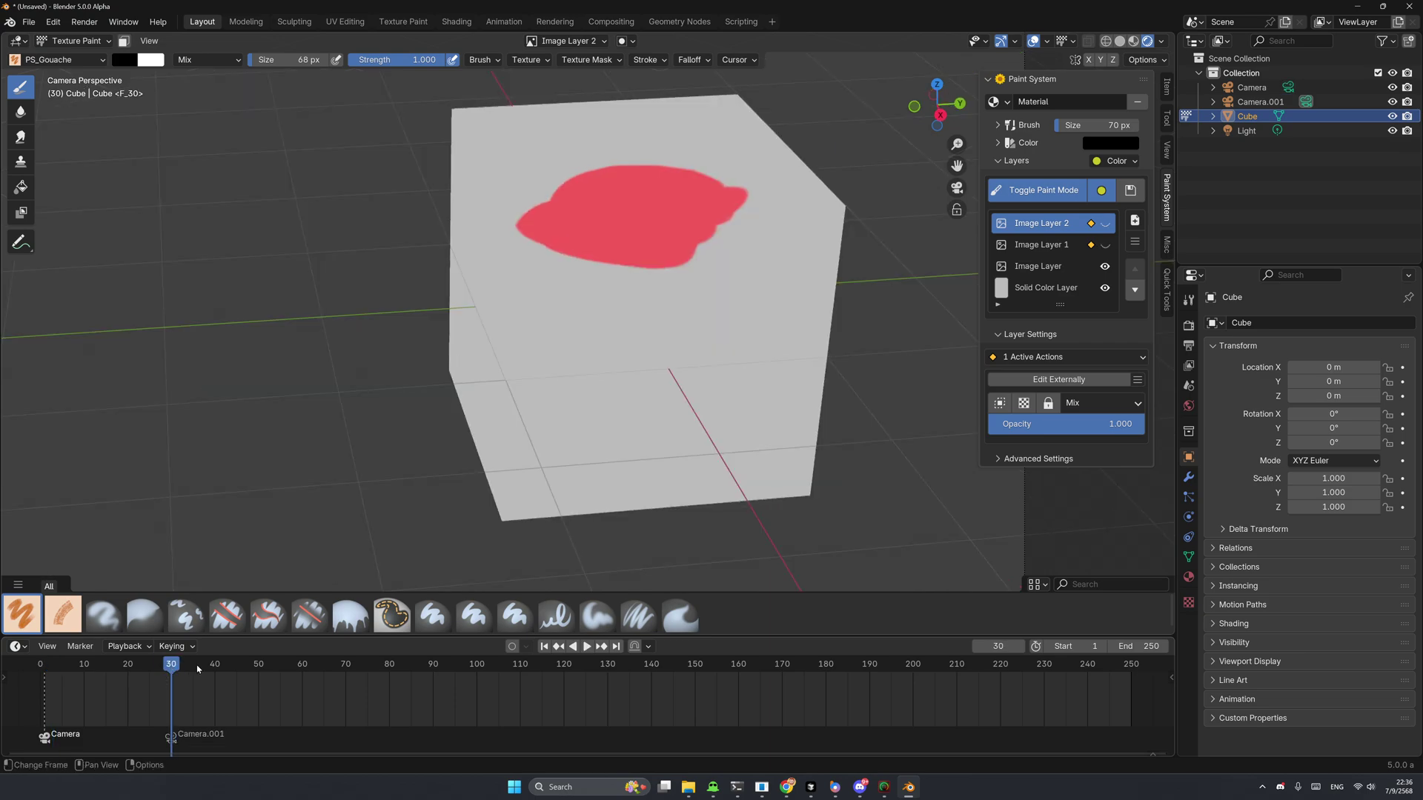
{"action": "left_click", "coordinate": [1076, 358]}
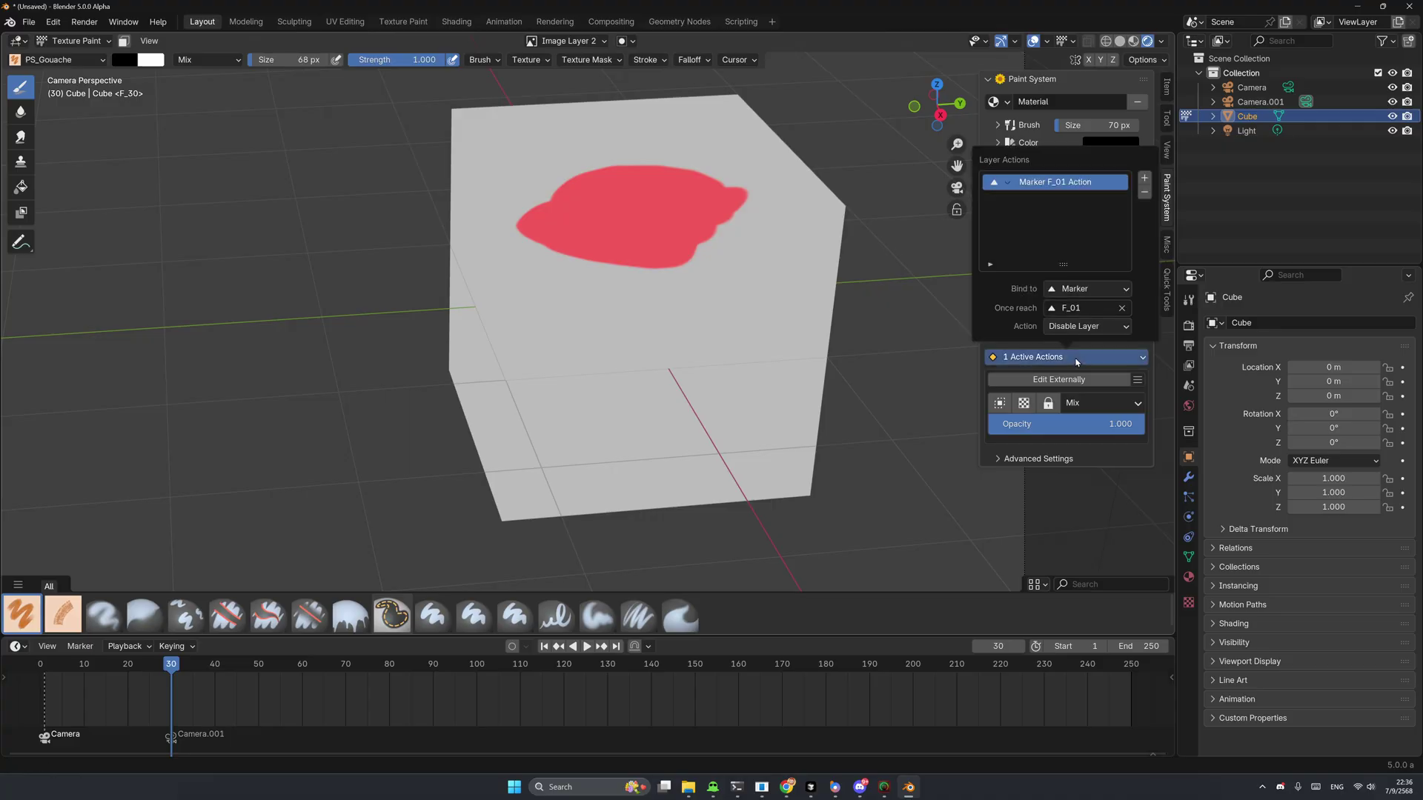
{"action": "left_click", "coordinate": [1146, 180]}
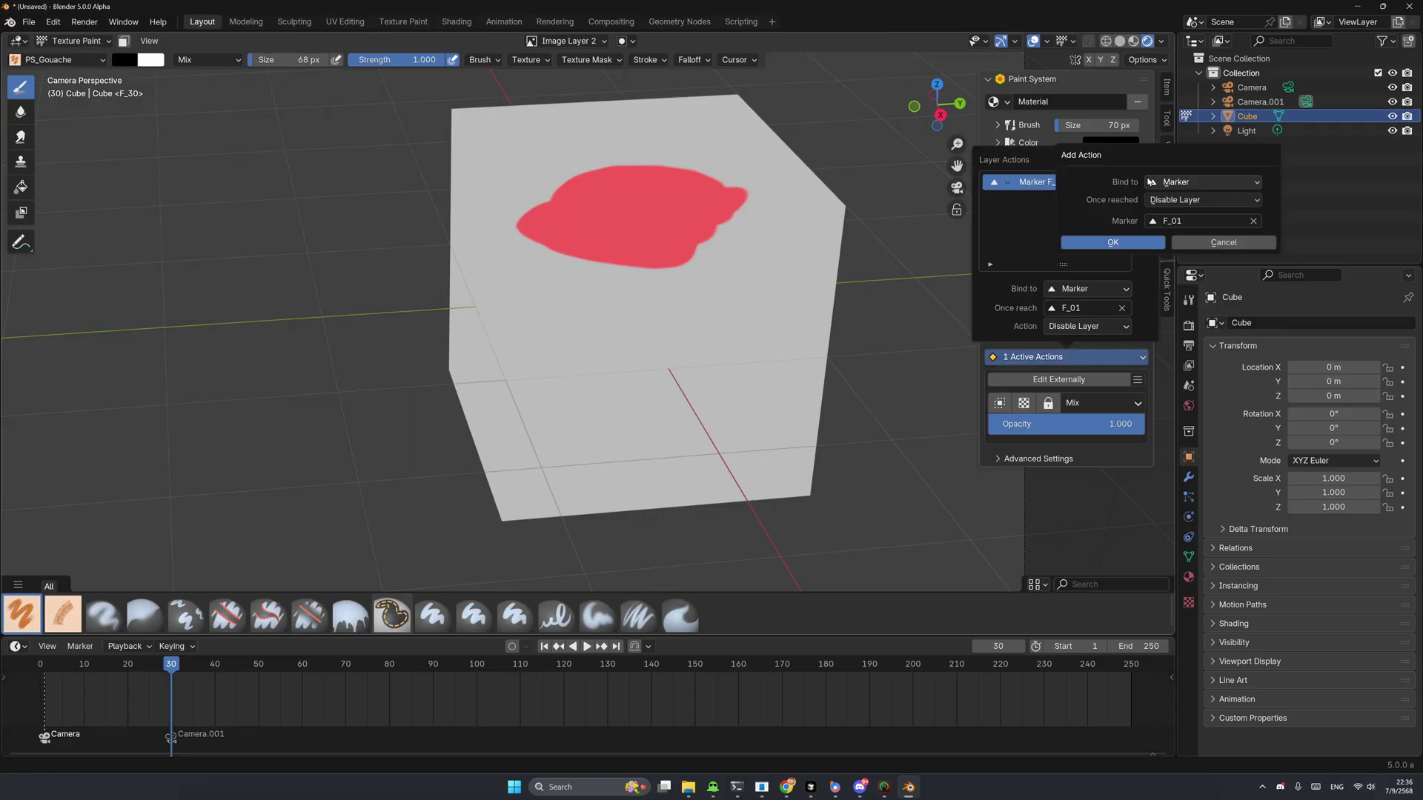
{"action": "left_click", "coordinate": [1193, 200]}
{"action": "left_click", "coordinate": [1181, 223]}
{"action": "left_click", "coordinate": [1182, 223]}
{"action": "left_click", "coordinate": [1186, 255]}
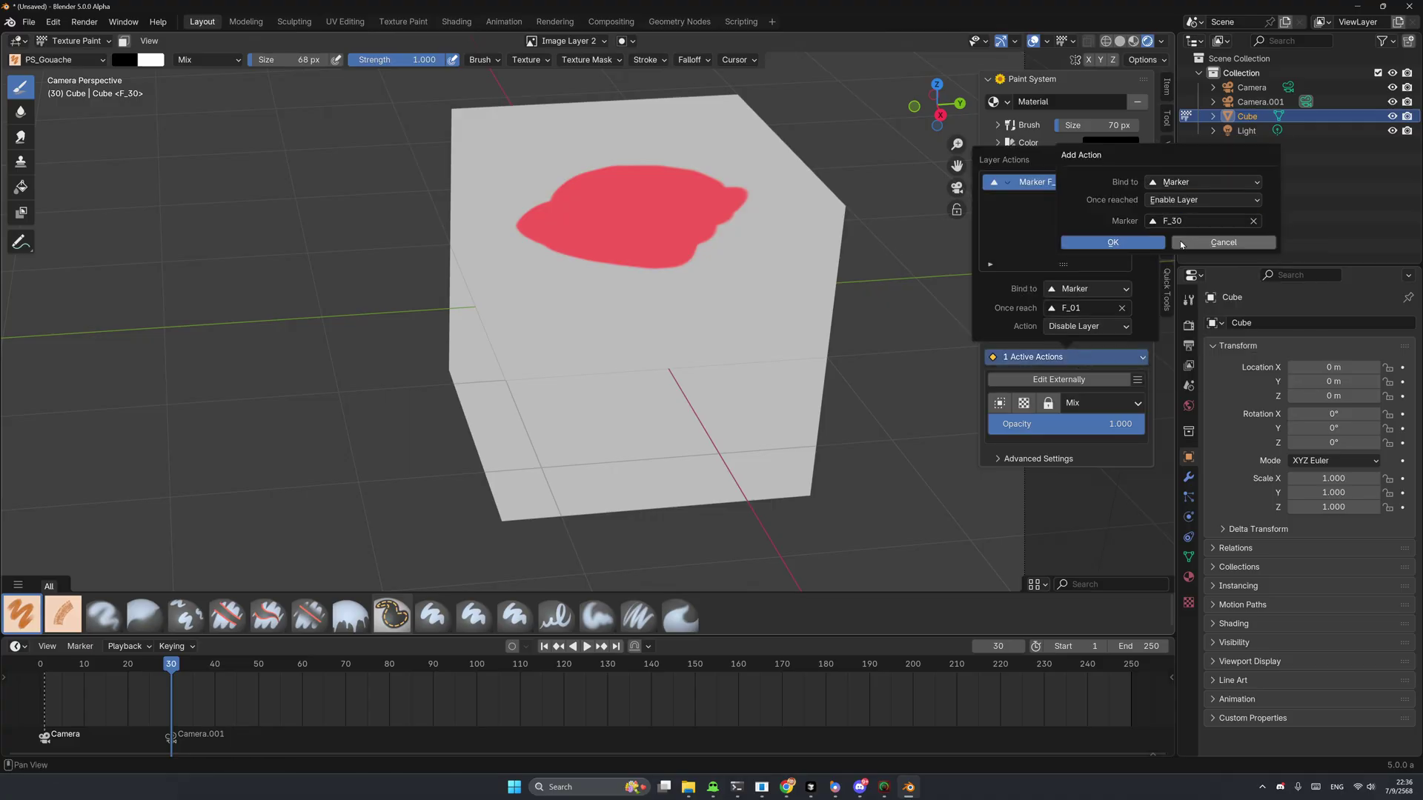
{"action": "left_click", "coordinate": [1113, 244]}
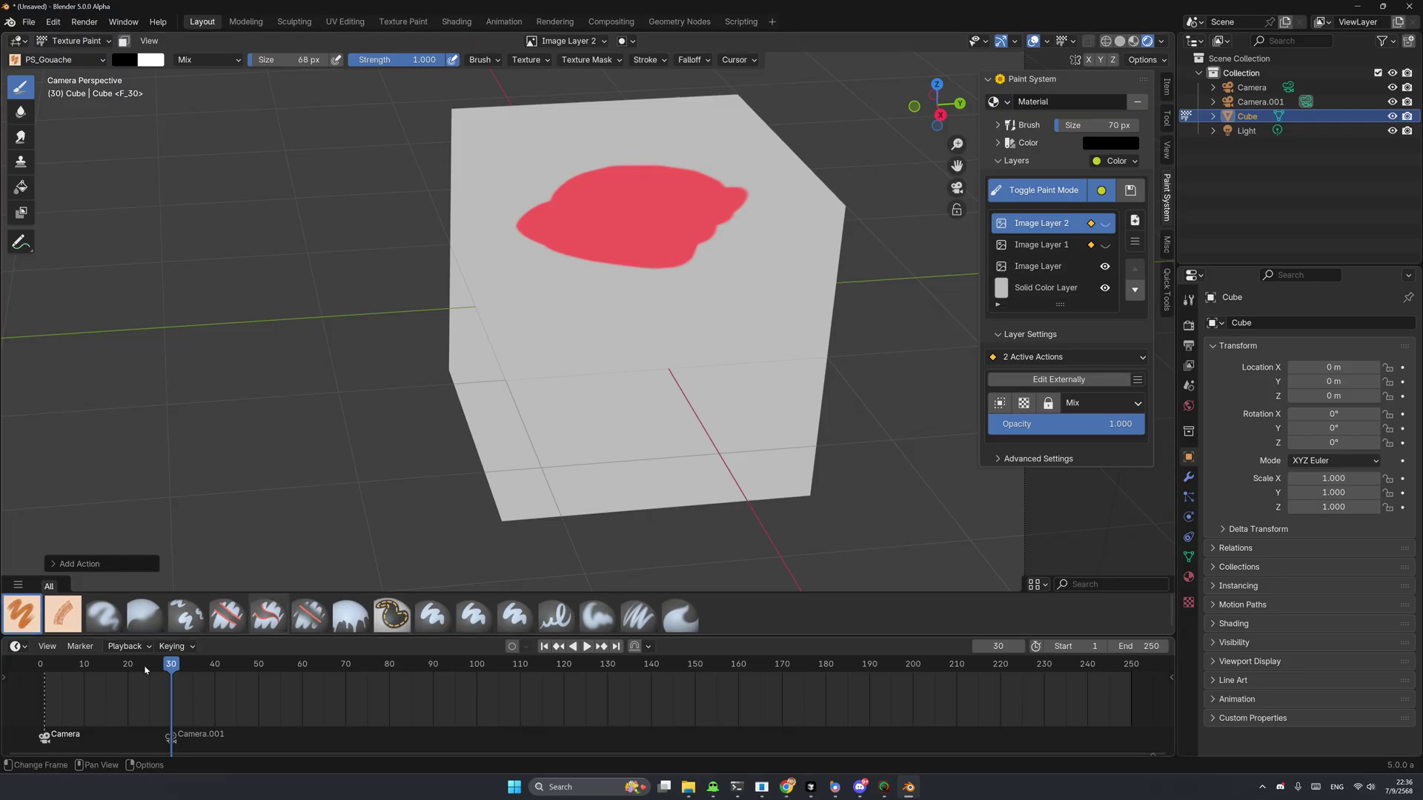
{"action": "mouse_move", "coordinate": [141, 670]}
{"action": "left_mouse_down"}
{"action": "mouse_move", "coordinate": [52, 674]}
{"action": "mouse_move", "coordinate": [190, 670]}
{"action": "left_mouse_up"}
Step: Check frame 2 shows the plain face and frame 30 shows the eyebrowed face
{"action": "scroll", "coordinate": [492, 396], "scroll_direction": "down", "scroll_amount": 3}
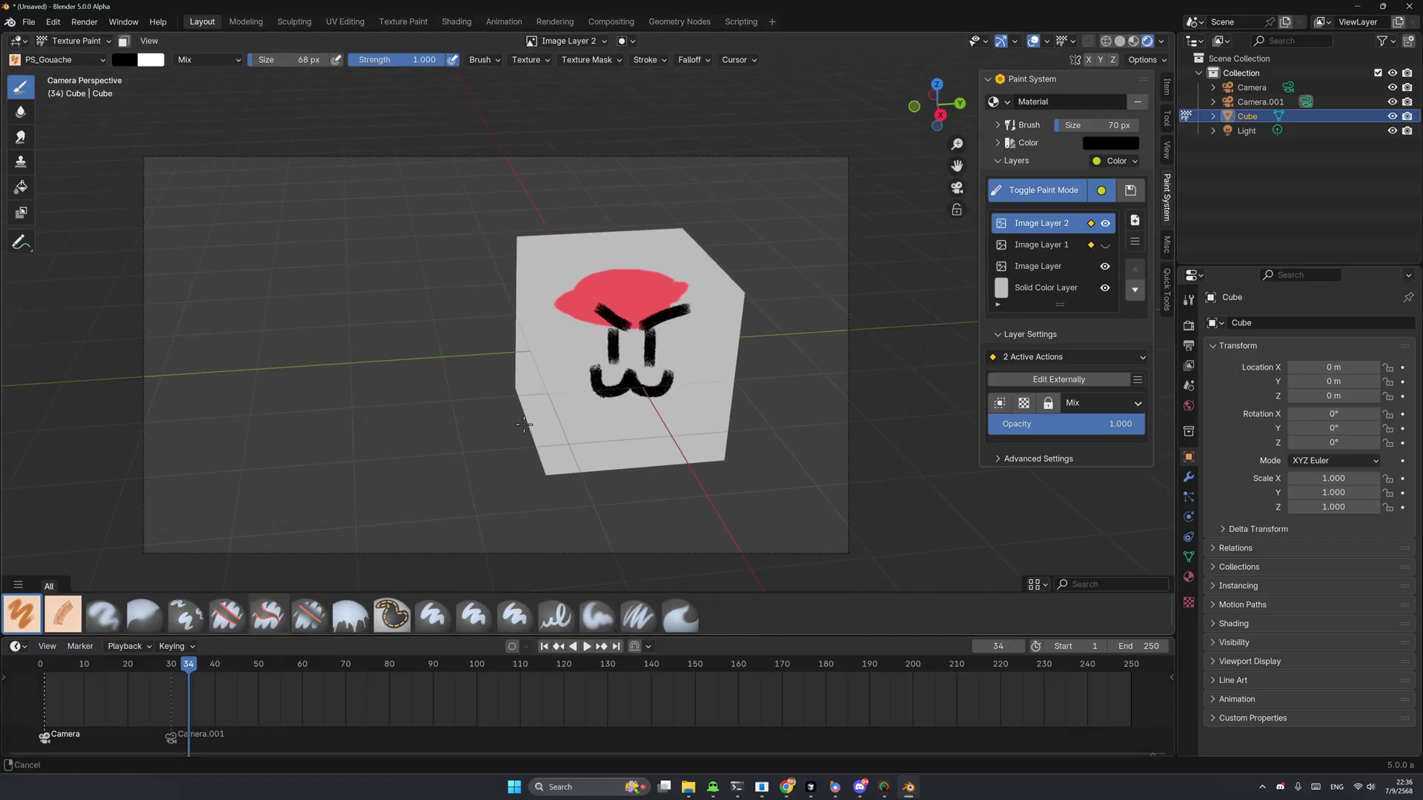
{"action": "left_click", "coordinate": [49, 675]}
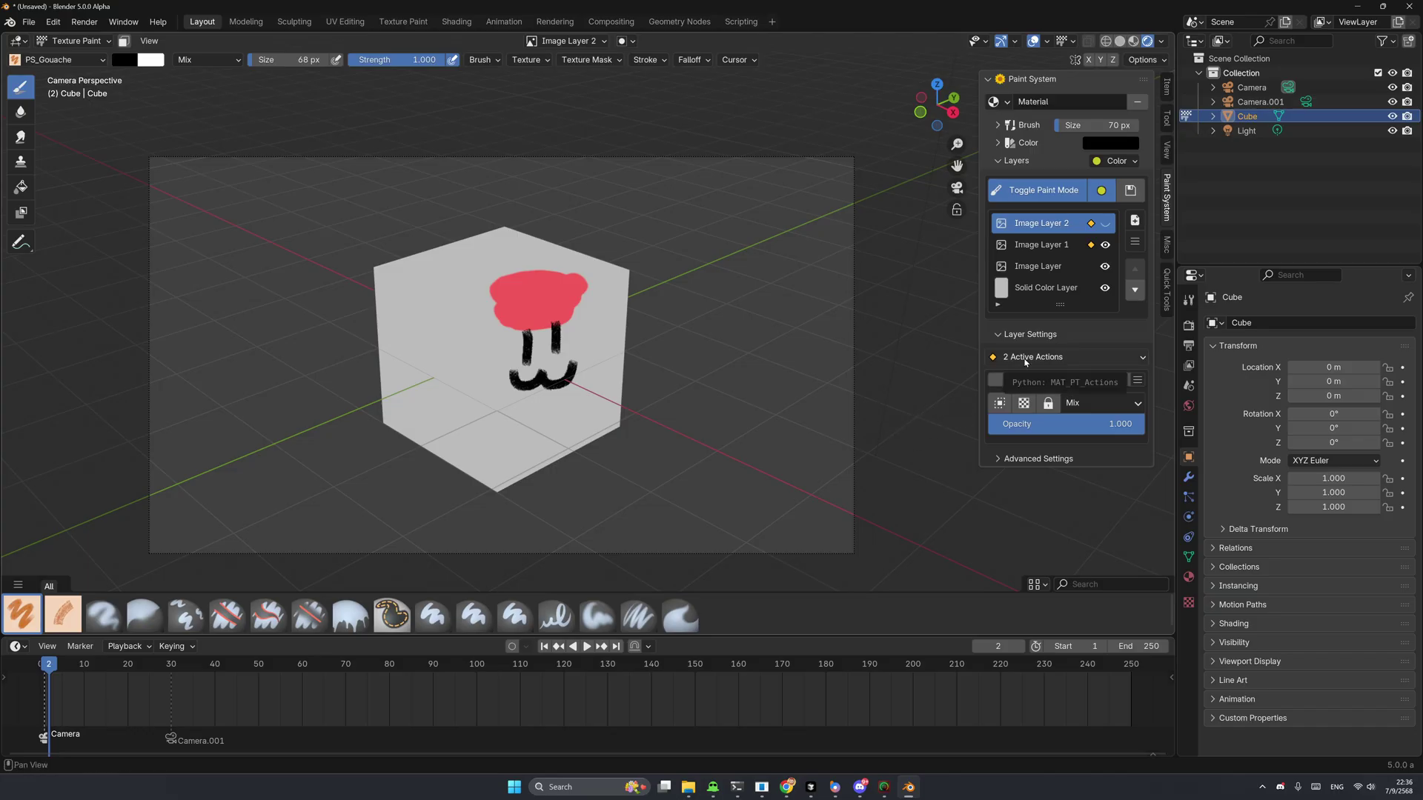
{"action": "left_click_drag", "start_coordinate": [52, 670], "coordinate": [171, 684]}
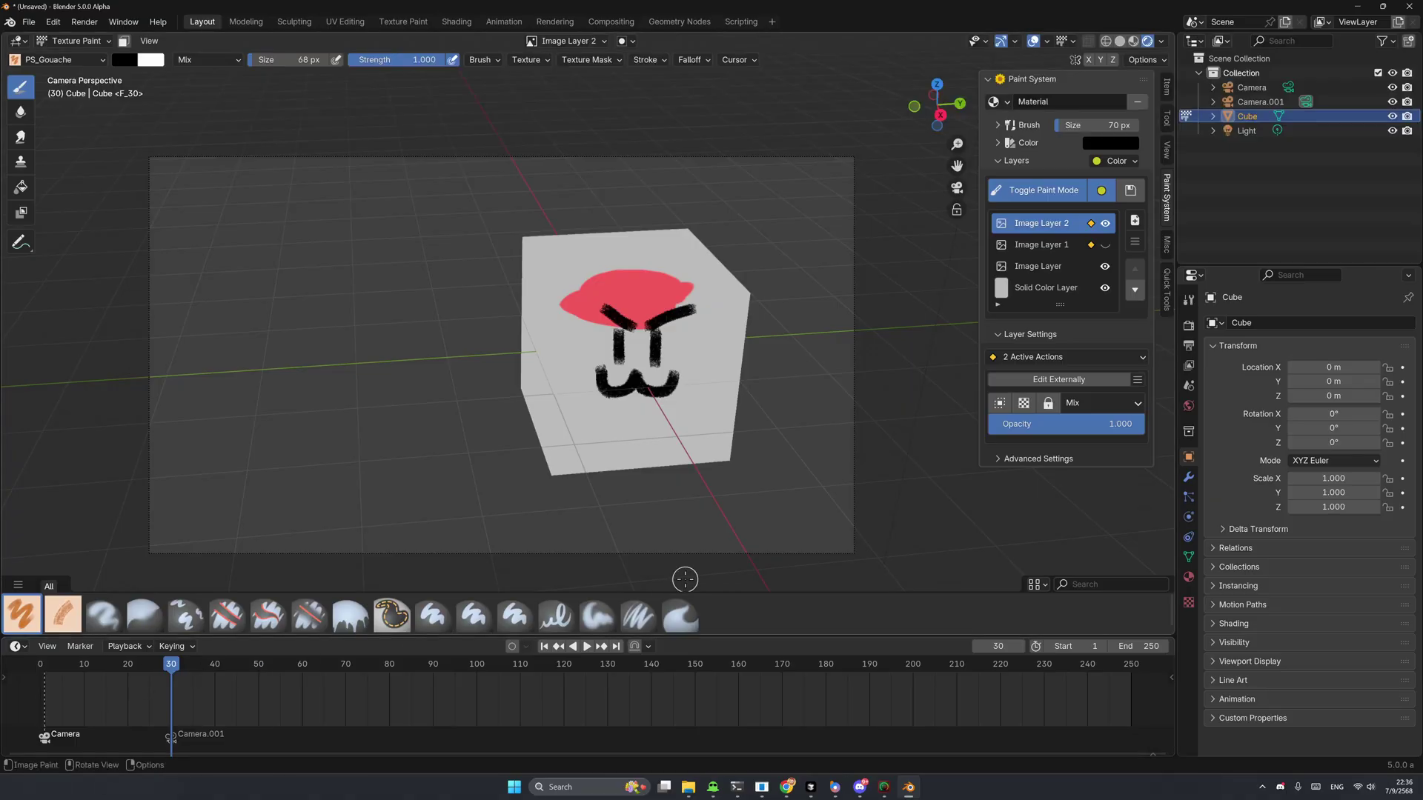
Step: Try a new action bound to frame 66, then cancel without adding it
{"action": "left_click", "coordinate": [1105, 356]}
{"action": "left_click", "coordinate": [1144, 178]}
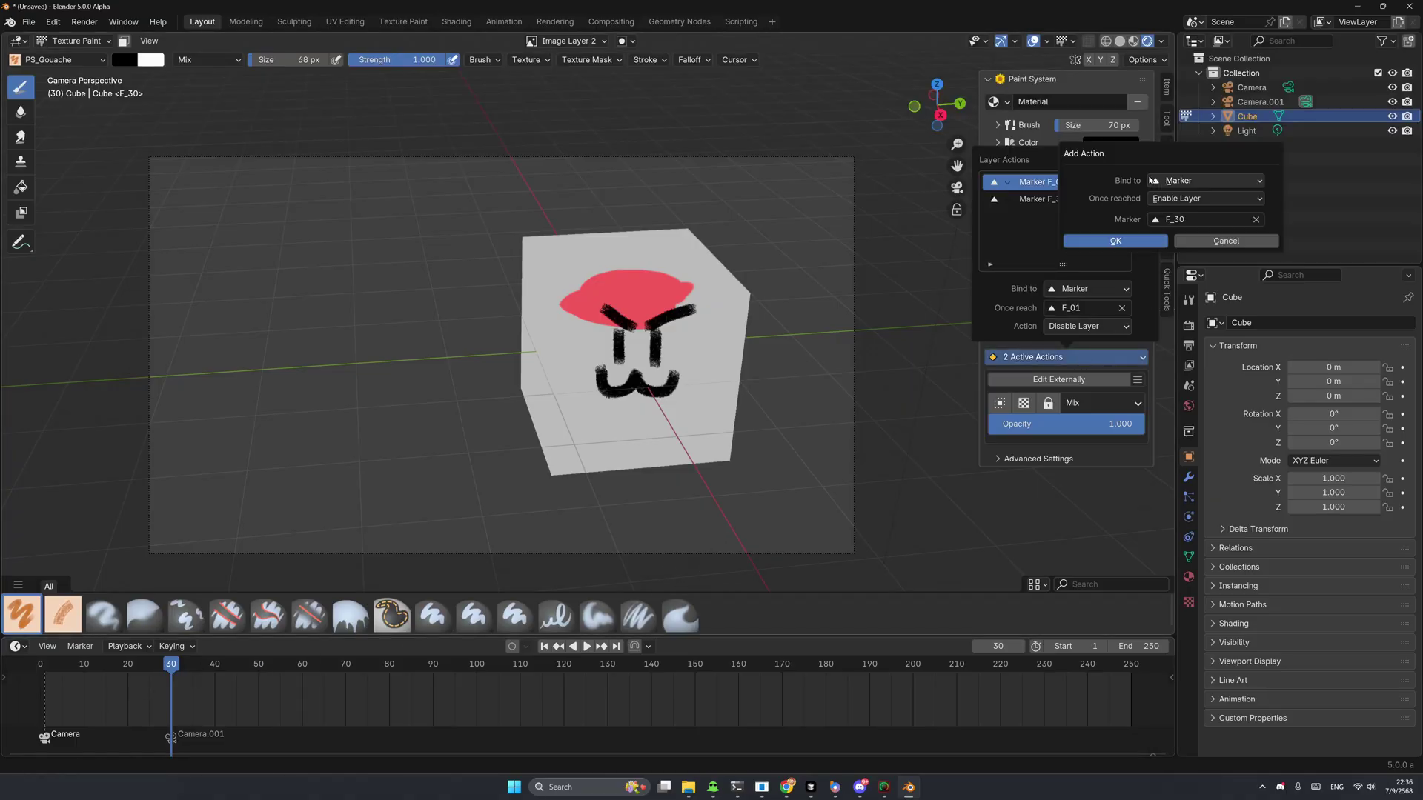
{"action": "left_click", "coordinate": [1204, 181]}
{"action": "left_click", "coordinate": [1201, 197]}
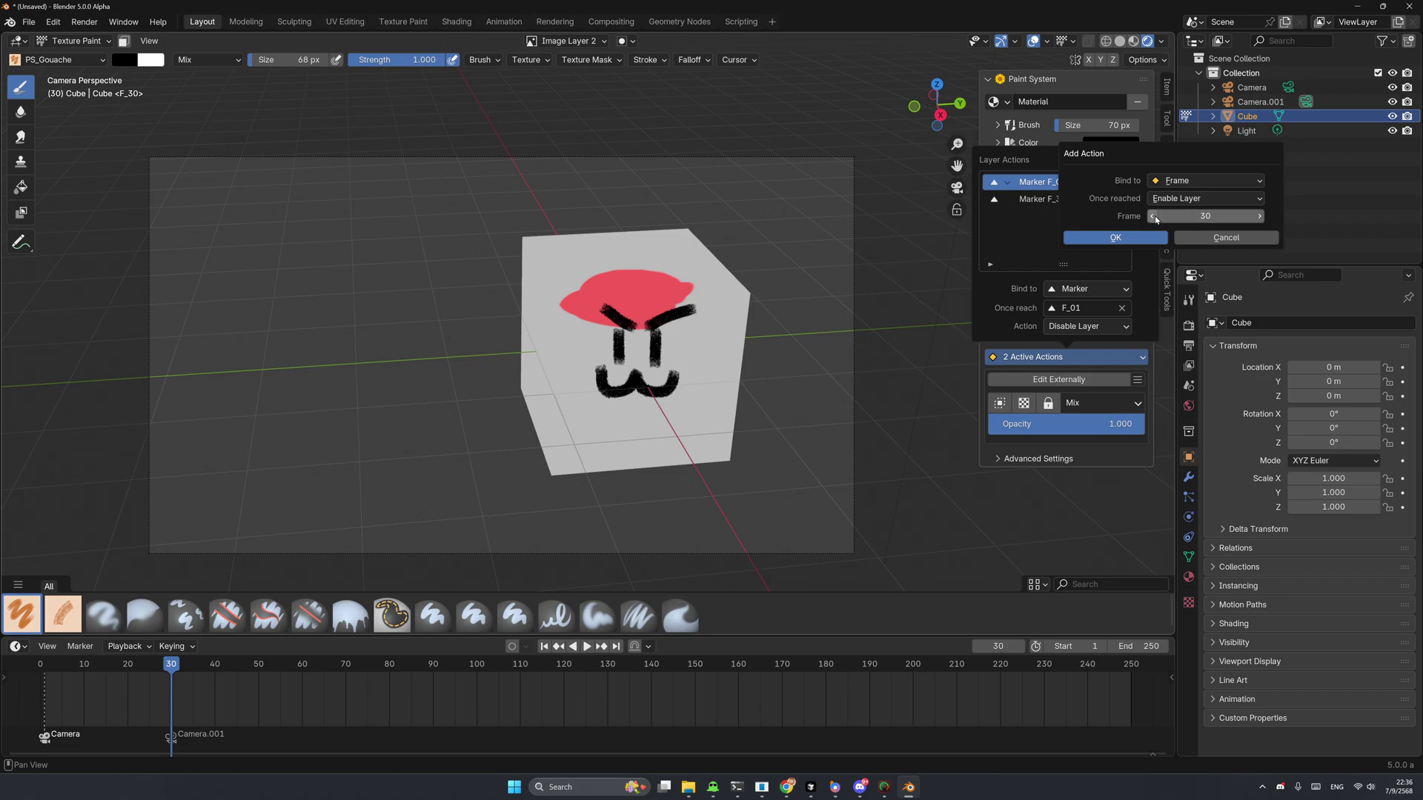
{"action": "left_click_drag", "start_coordinate": [1215, 220], "coordinate": [1269, 219]}
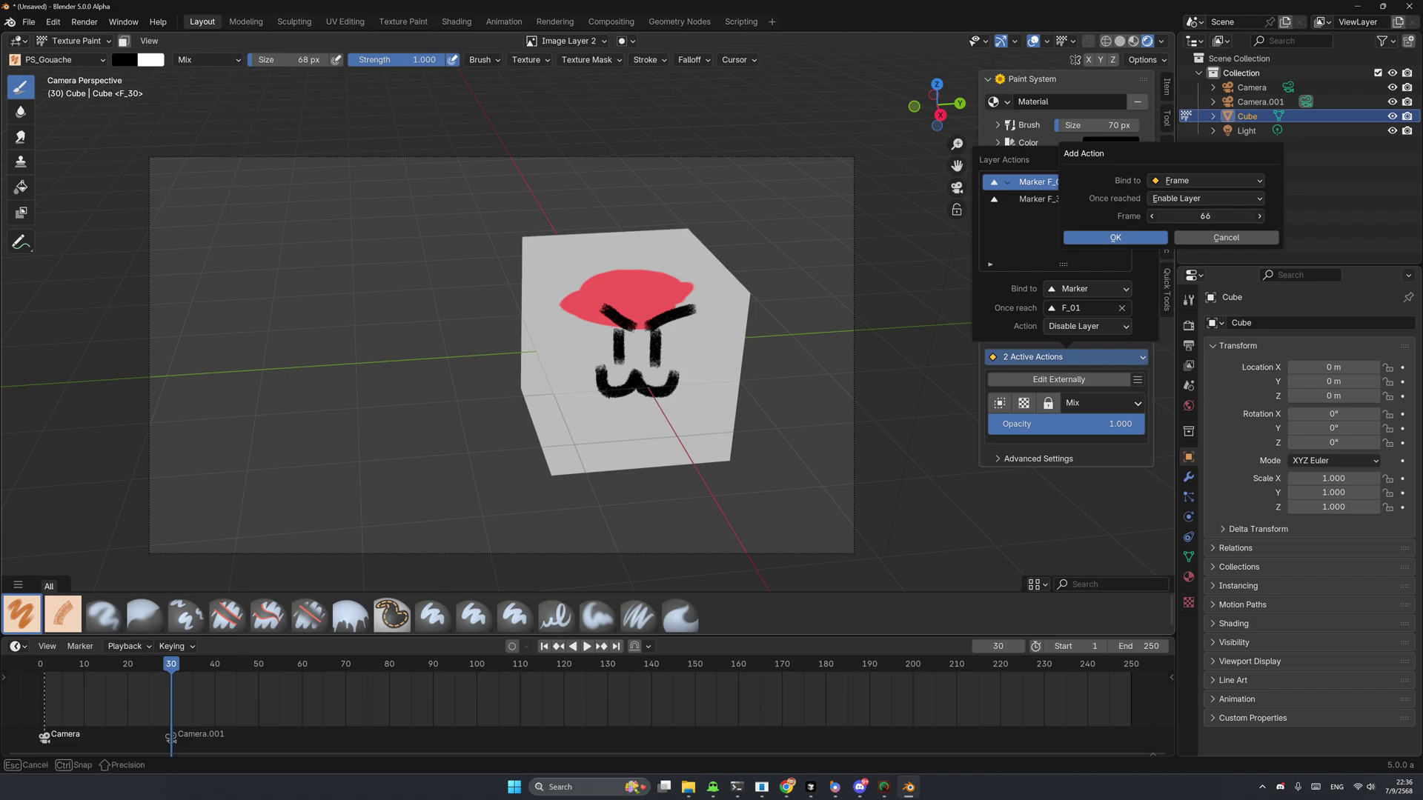
{"action": "left_click", "coordinate": [1211, 238]}
Step: Scrub back to frame 1, review the Enable Layer option, and cancel again
{"action": "left_click_drag", "start_coordinate": [80, 670], "coordinate": [43, 672]}
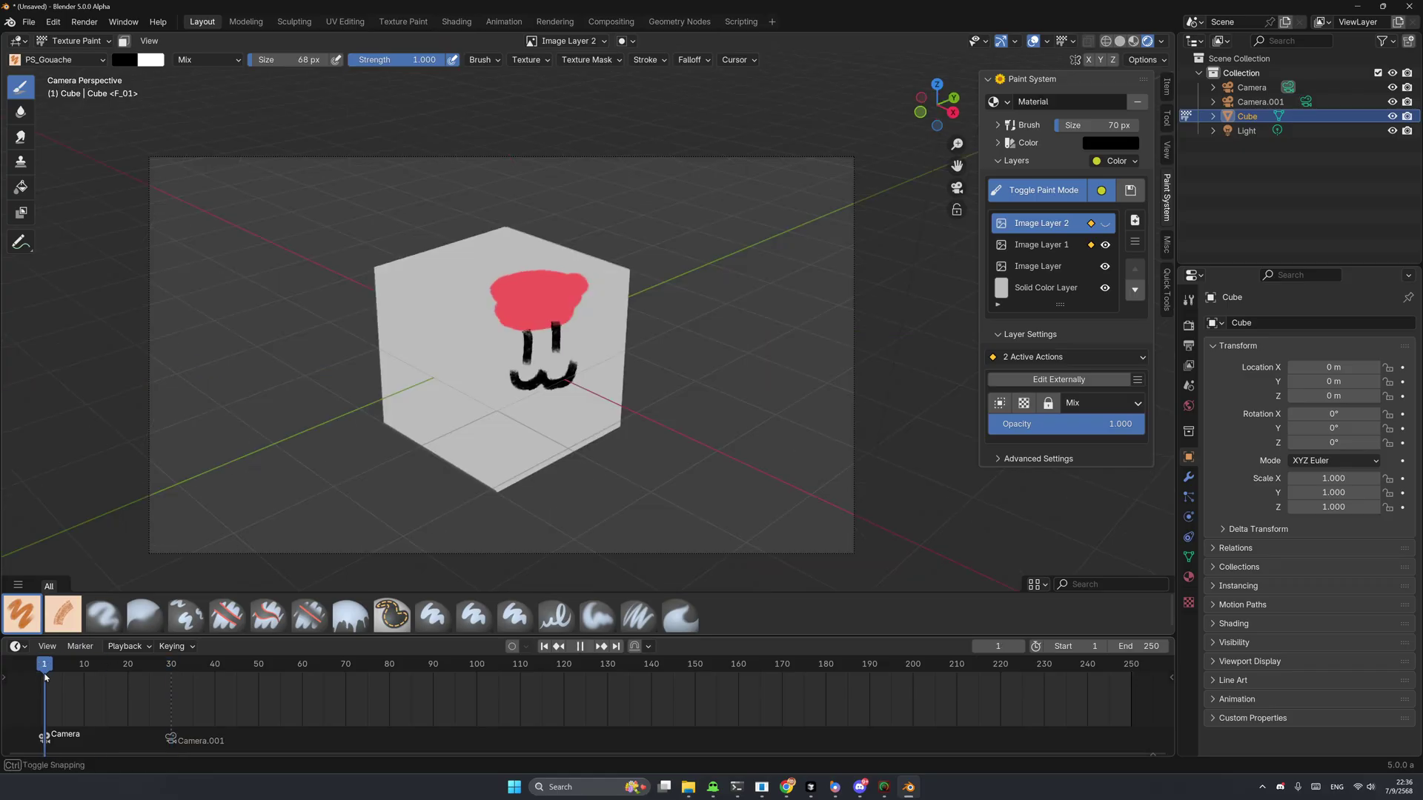
{"action": "left_click", "coordinate": [1041, 359]}
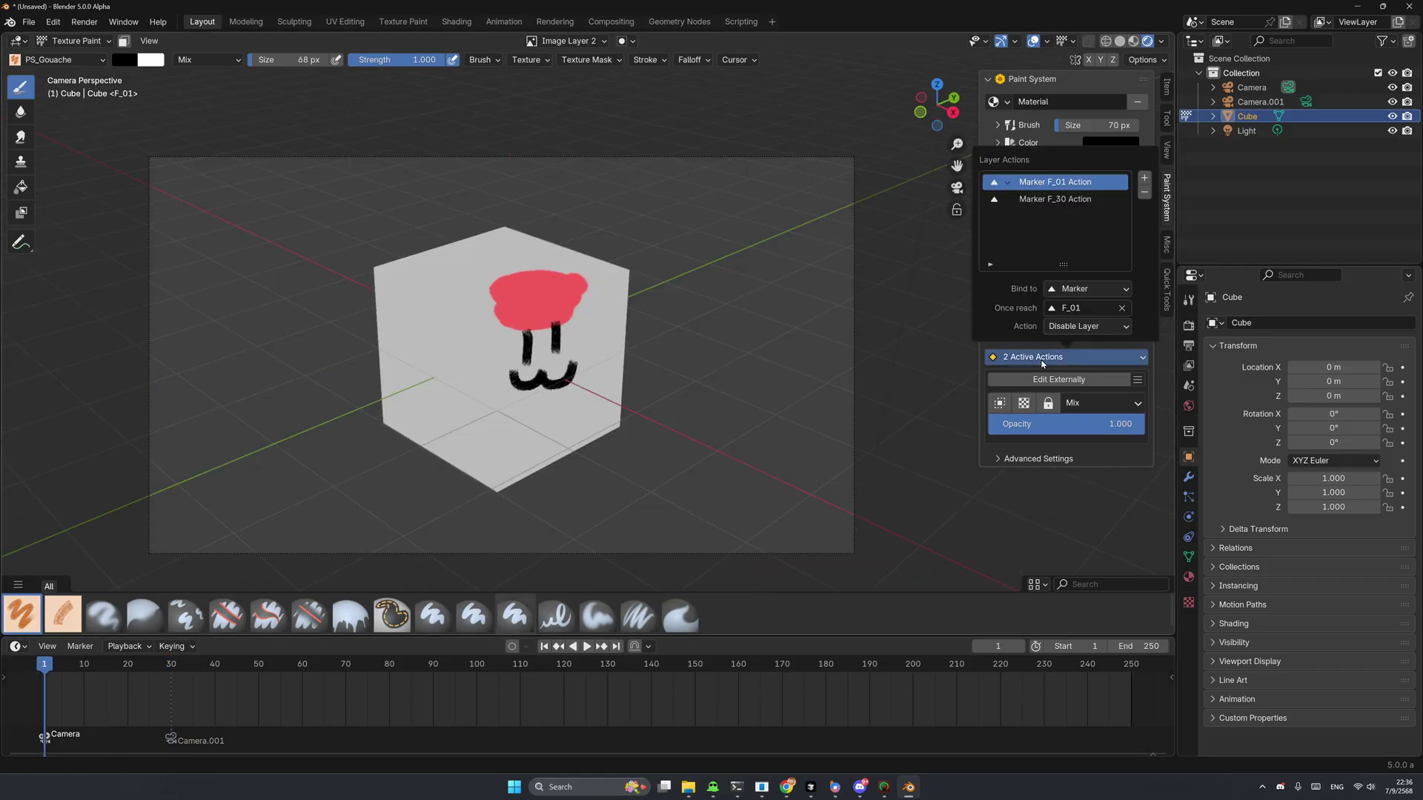
{"action": "left_click", "coordinate": [1150, 184]}
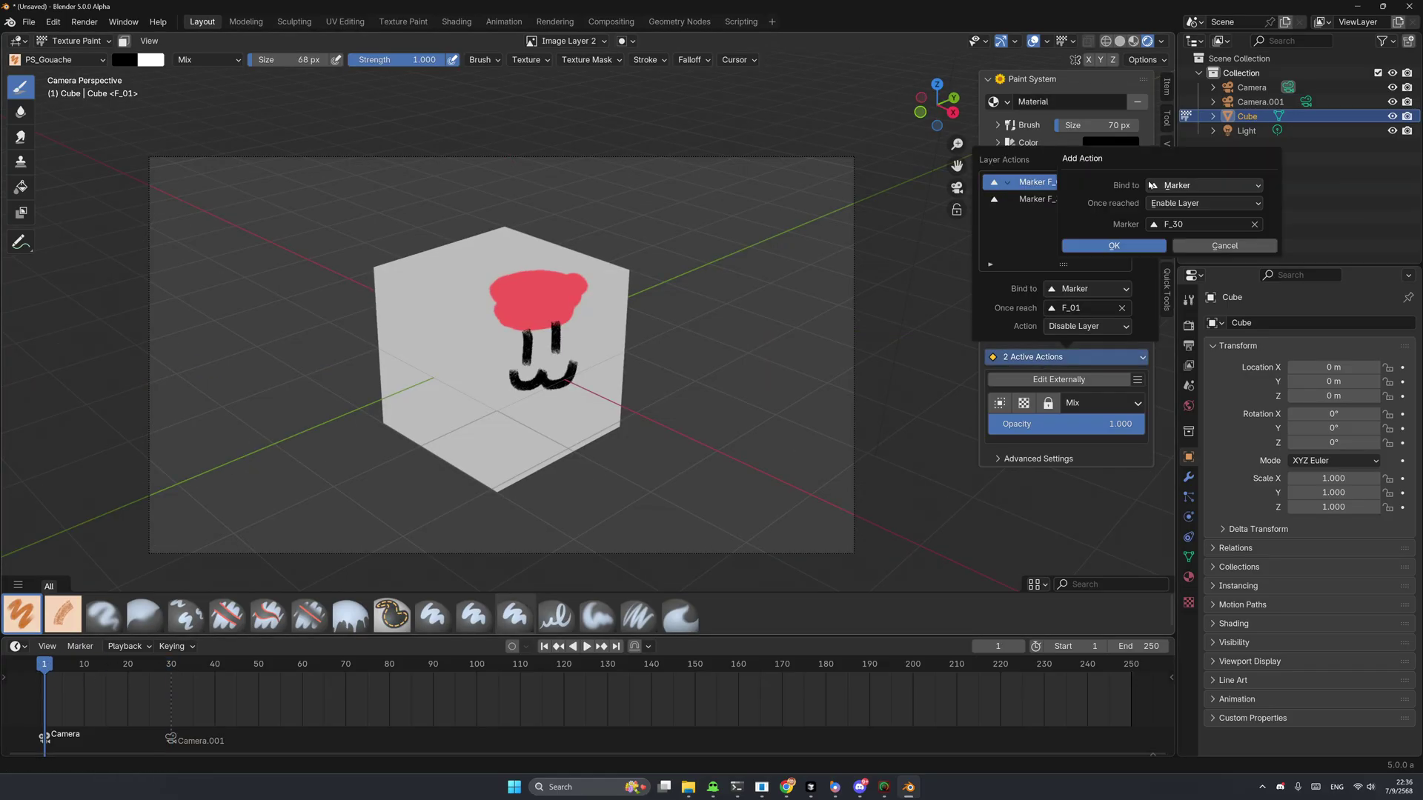
{"action": "left_click", "coordinate": [1173, 203]}
{"action": "left_click", "coordinate": [1179, 218]}
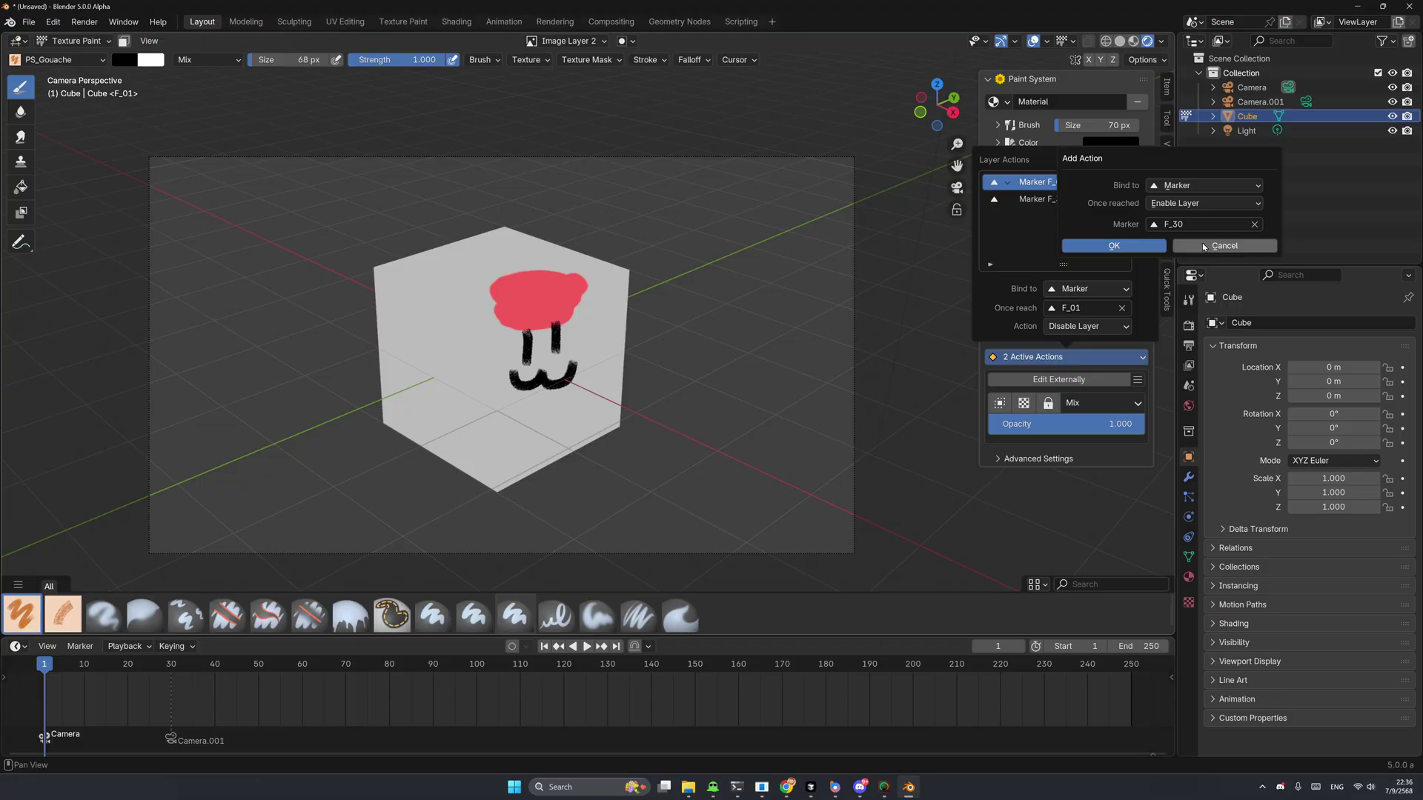
{"action": "left_click", "coordinate": [1202, 243]}
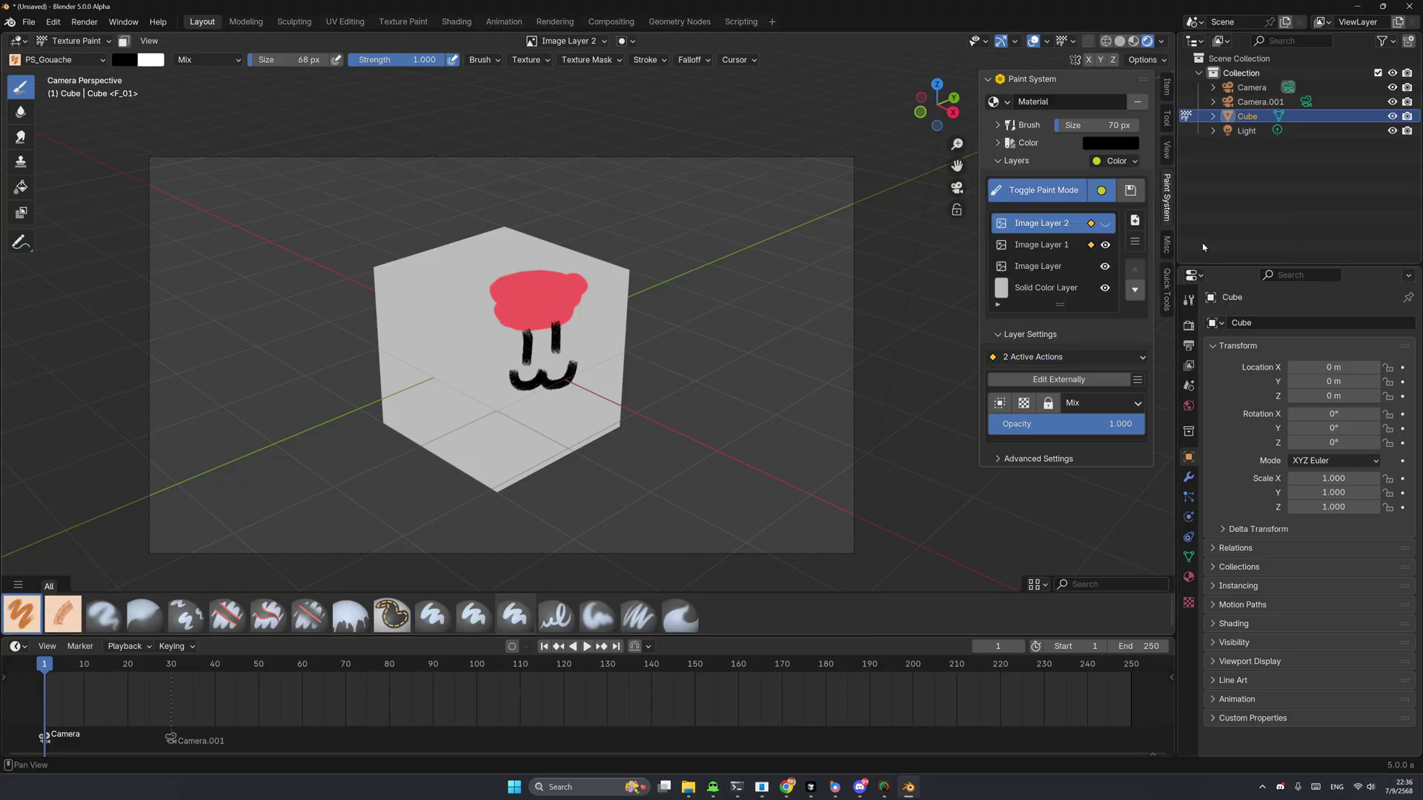
{"action": "left_click", "coordinate": [1112, 361]}
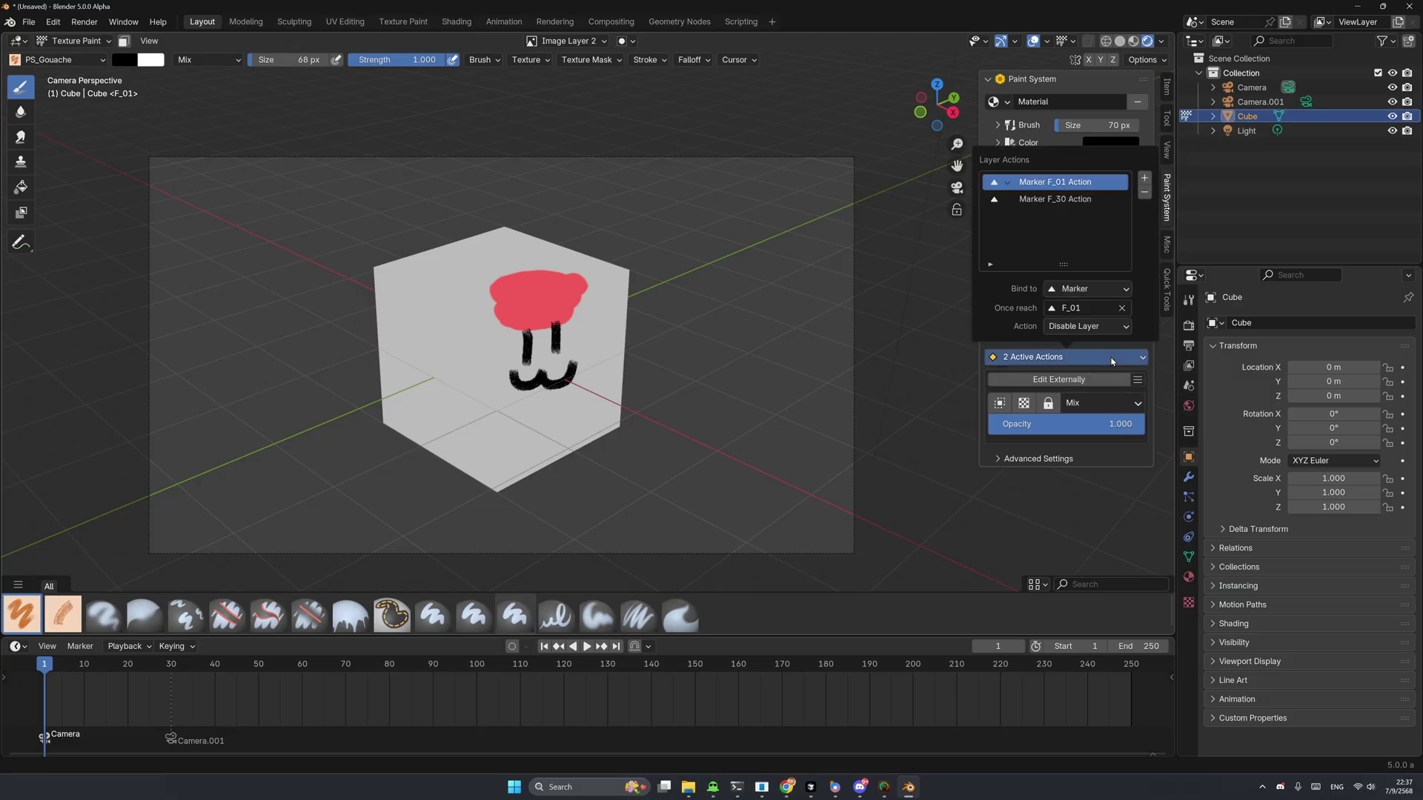
{"action": "left_click", "coordinate": [1145, 179]}
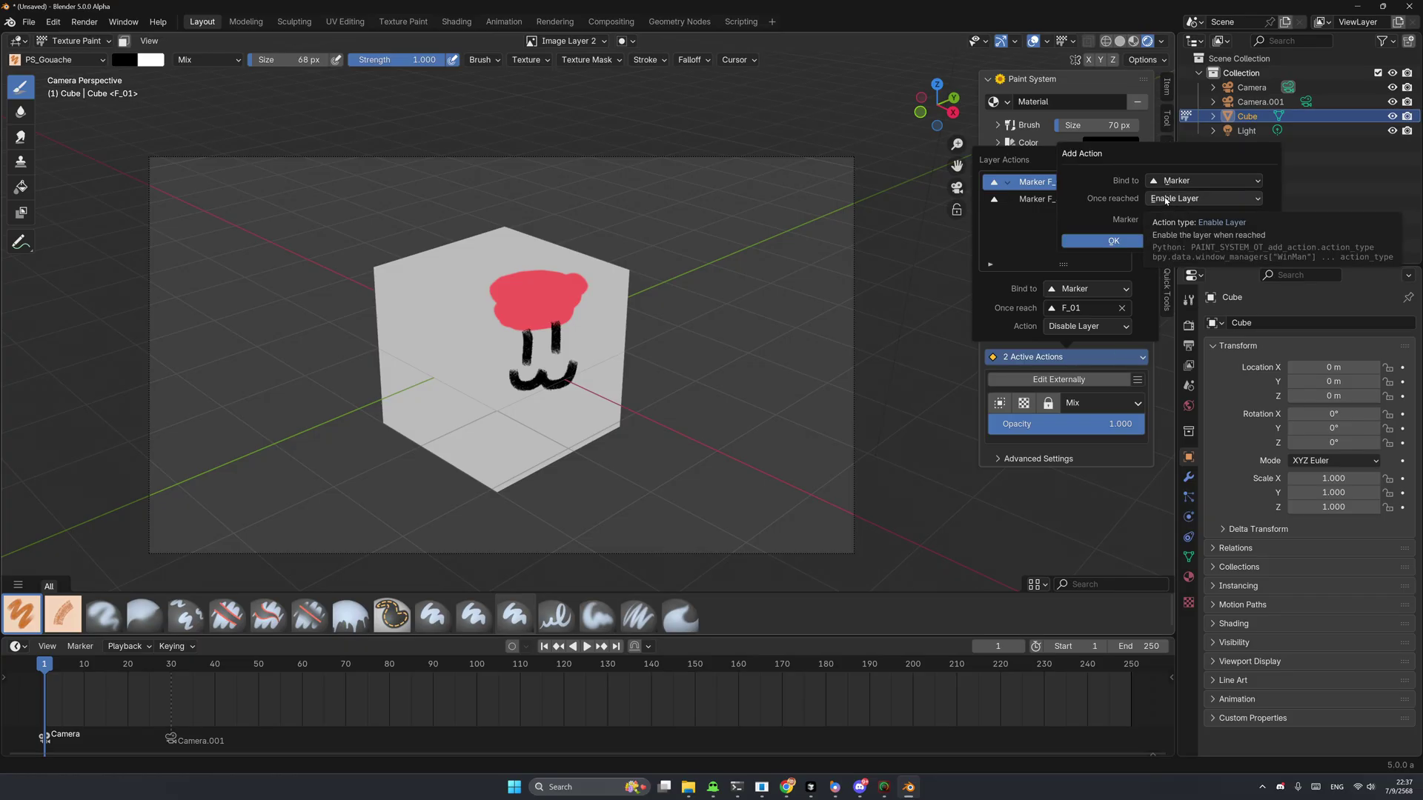
{"action": "left_click", "coordinate": [1165, 198]}
{"action": "left_click", "coordinate": [1166, 200]}
{"action": "left_click", "coordinate": [1166, 198]}
{"action": "left_click", "coordinate": [1174, 214]}
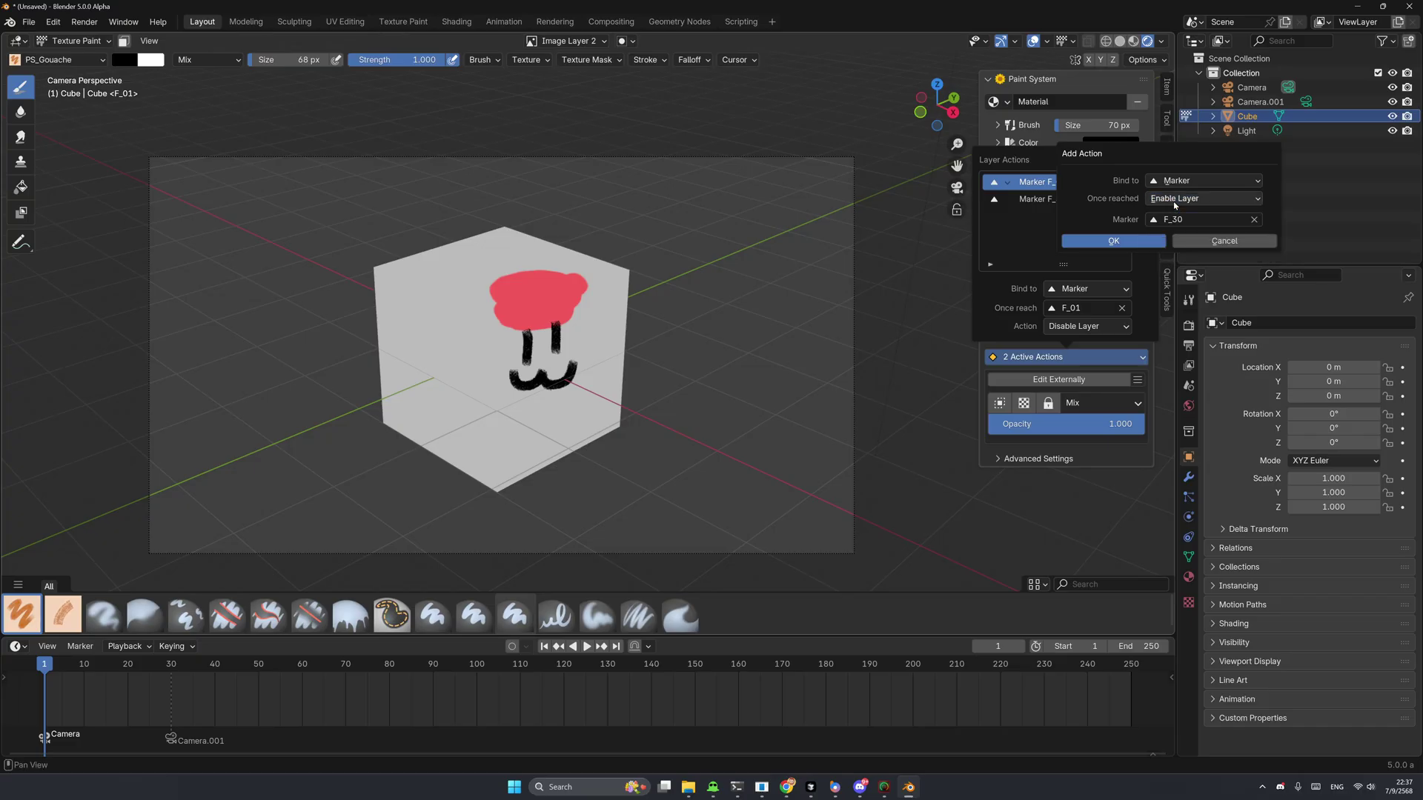
{"action": "left_click", "coordinate": [1210, 243]}
{"action": "scroll", "coordinate": [661, 393], "scroll_direction": "up", "scroll_amount": 4}
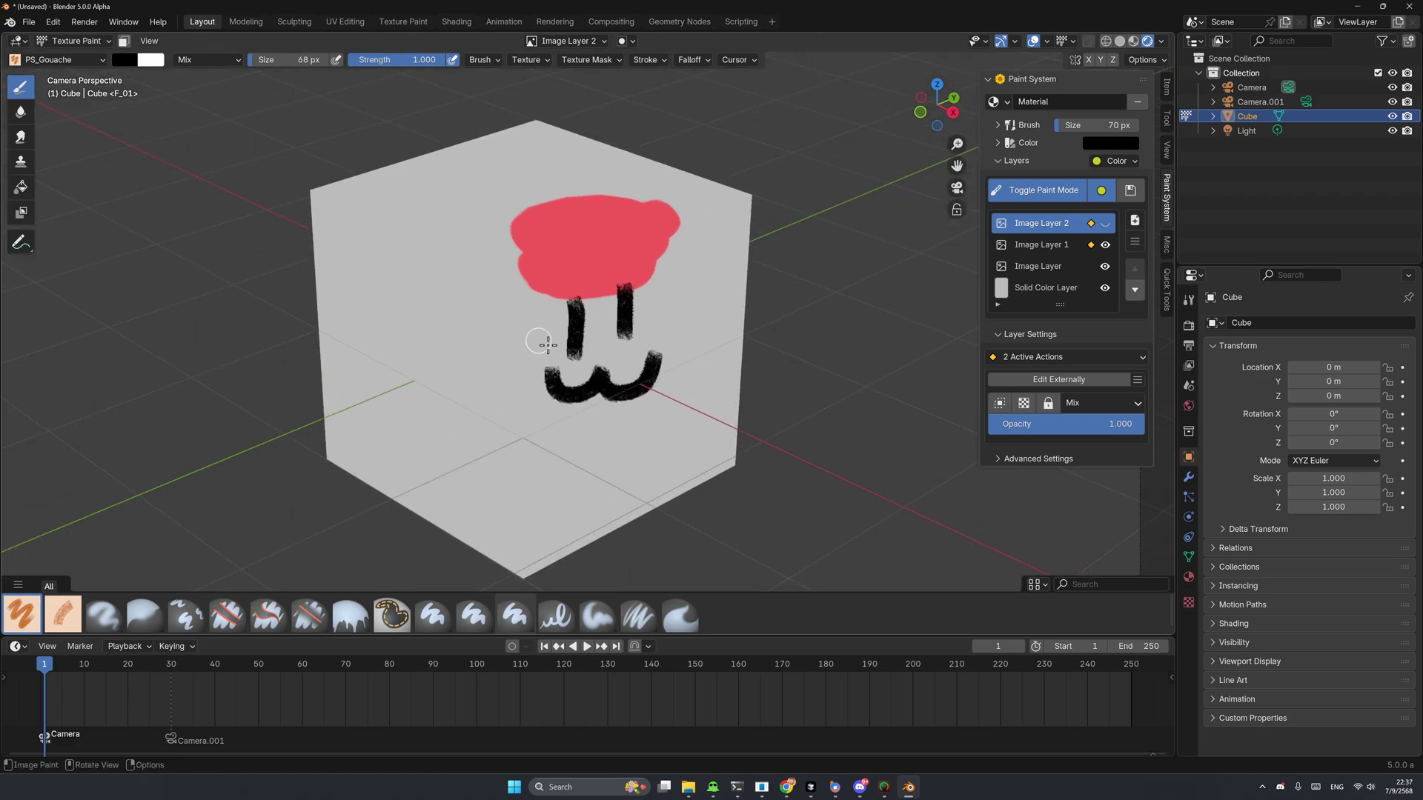
Step: Scrub to frame 30 to show the angry face, recentring the cube in the camera view
{"action": "left_click_drag", "start_coordinate": [111, 673], "coordinate": [172, 682]}
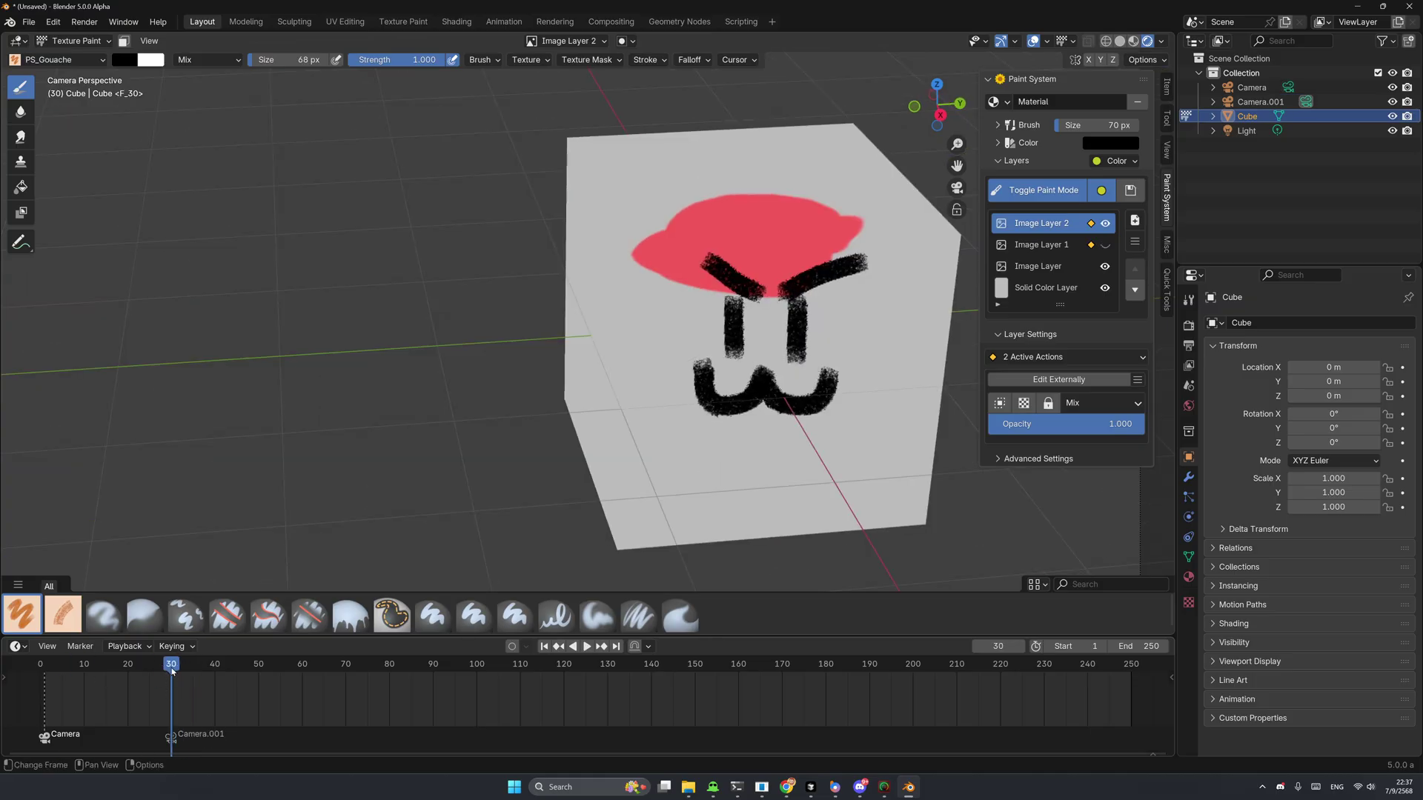
{"action": "scroll", "coordinate": [682, 373], "scroll_direction": "down", "scroll_amount": 1}
{"action": "middle_click_drag", "start_coordinate": [760, 358], "coordinate": [658, 337], "text": "shift"}
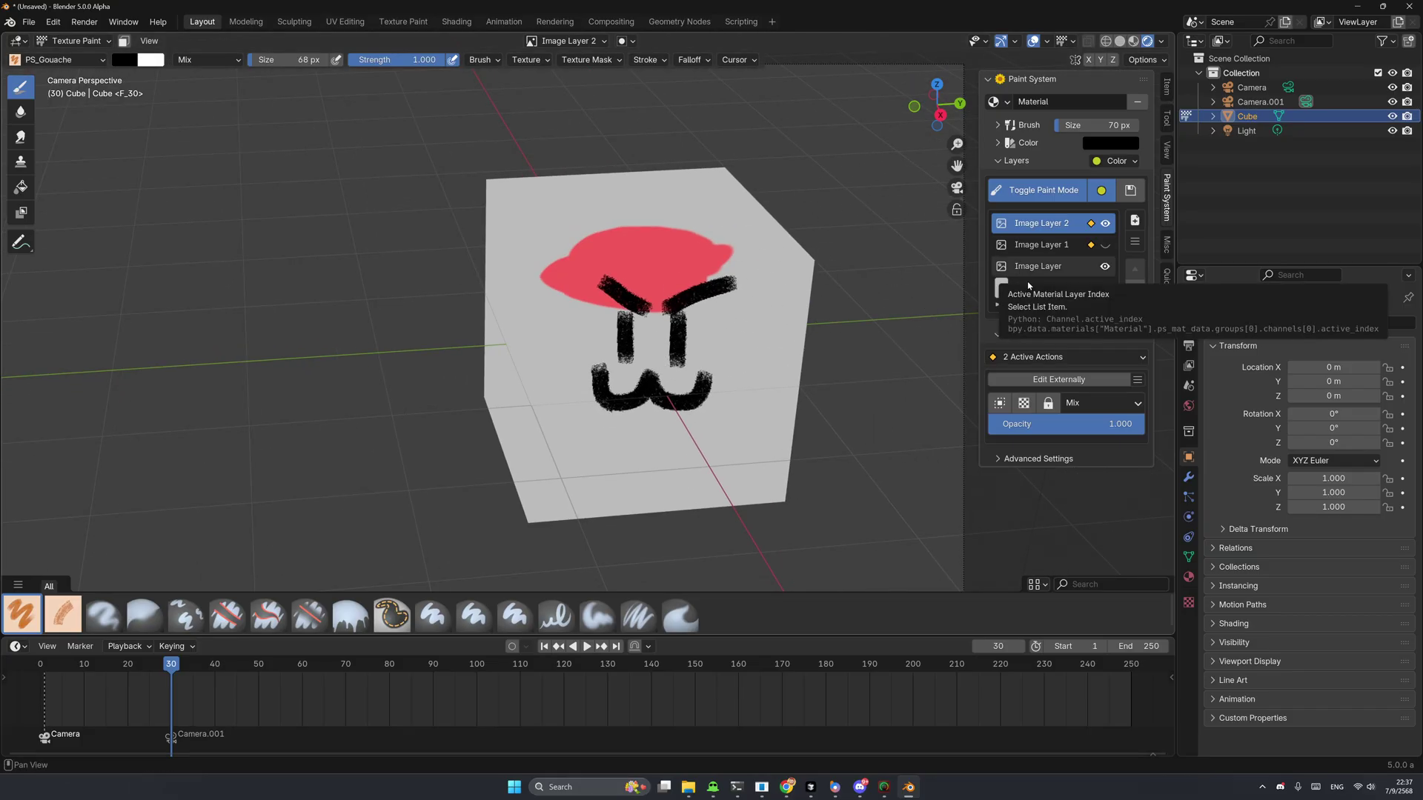
{"action": "scroll", "coordinate": [805, 335], "scroll_direction": "down", "scroll_amount": 1}
{"action": "scroll", "coordinate": [935, 318], "scroll_direction": "up", "scroll_amount": 1}
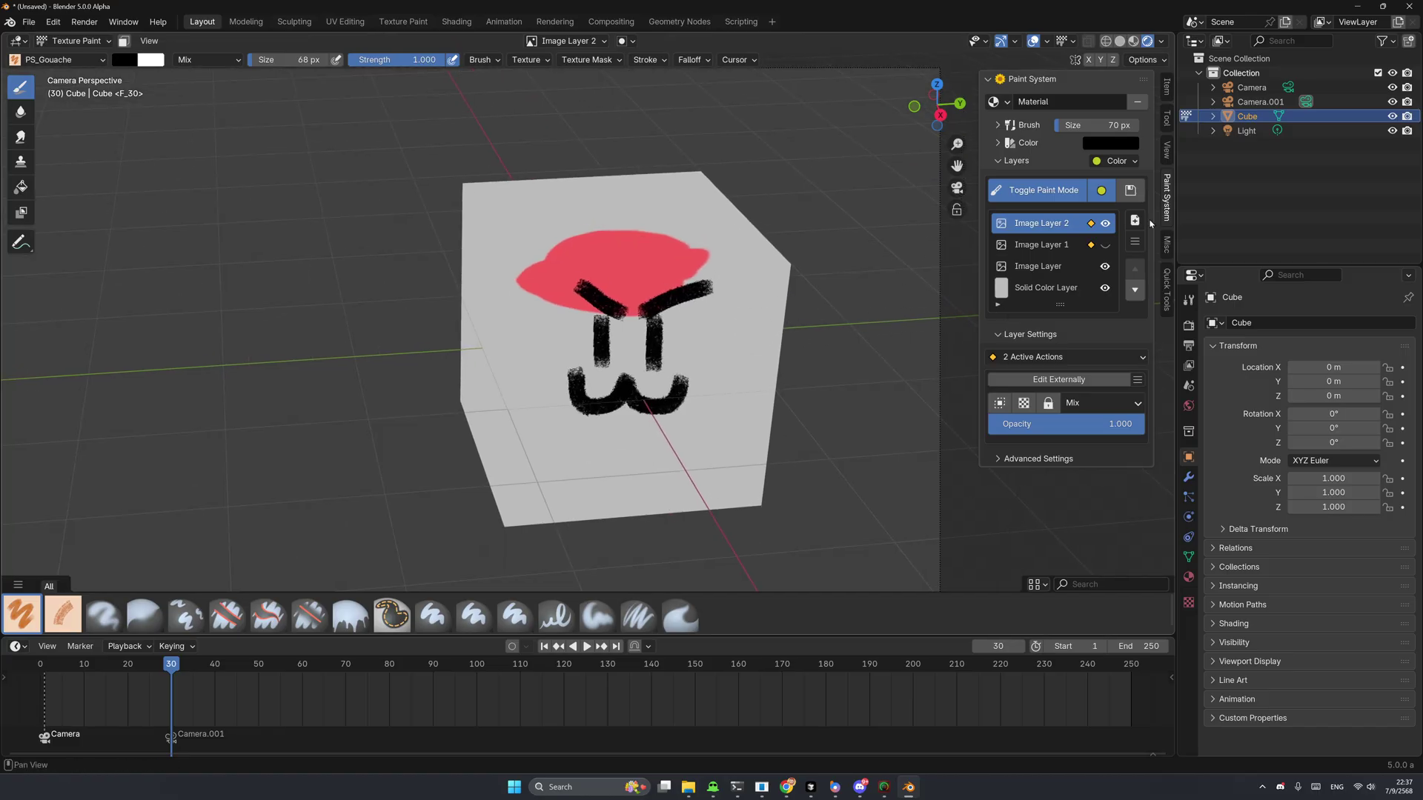
{"action": "left_click", "coordinate": [1135, 220]}
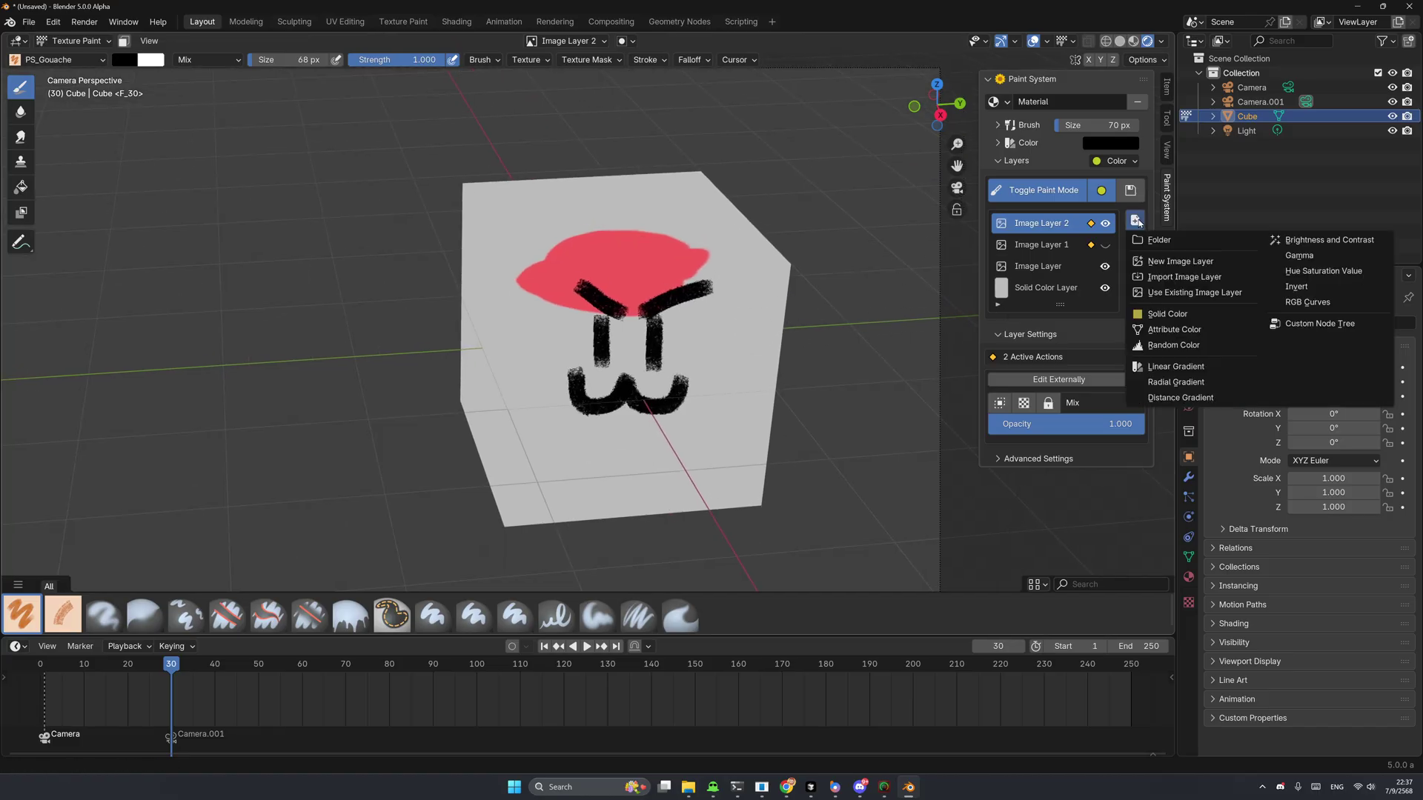
{"action": "mouse_move", "coordinate": [596, 417]}
{"action": "middle_mouse_down", "text": "shift"}
{"action": "mouse_move", "coordinate": [617, 381]}
{"action": "mouse_move", "coordinate": [590, 379]}
{"action": "mouse_move", "coordinate": [640, 360]}
{"action": "middle_mouse_up", "text": "shift"}
{"action": "scroll", "coordinate": [628, 381], "scroll_direction": "down", "scroll_amount": 1}
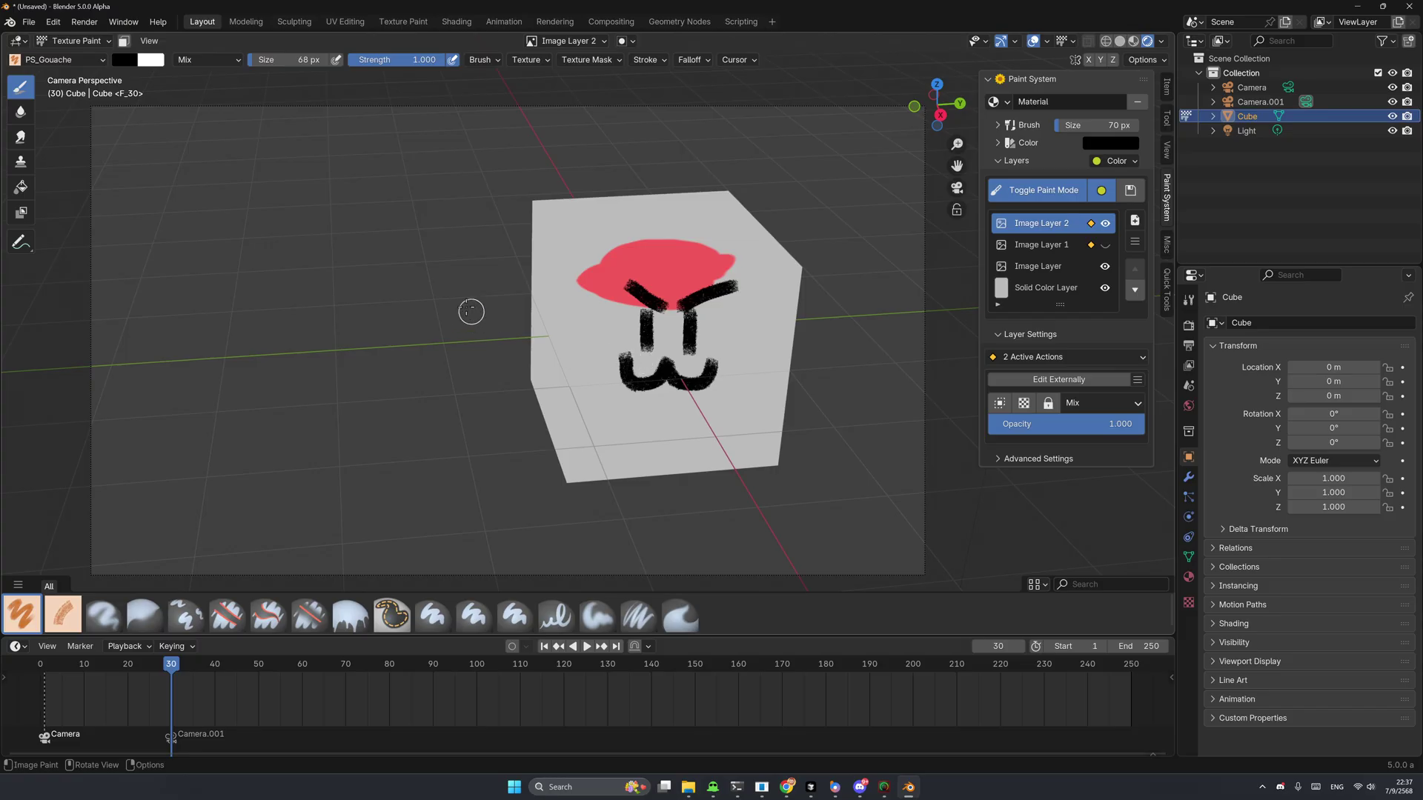
Step: Check the Paint System add-on page in the browser and return to Blender
{"action": "left_click", "coordinate": [53, 22]}
{"action": "key", "text": "alt+Tab"}
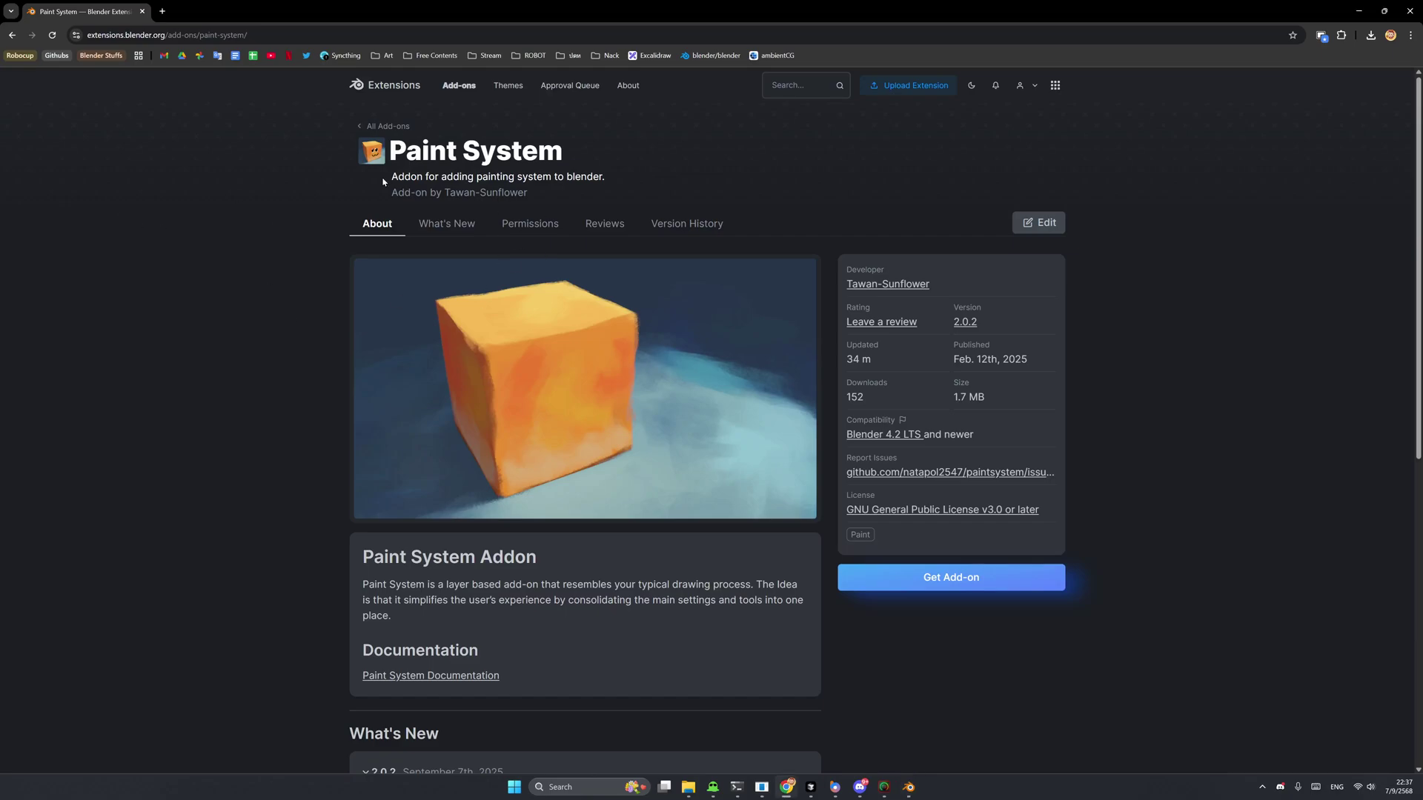
{"action": "key", "text": "alt+Tab"}
Step: Open Preferences and browse Add-ons and Get Extensions to locate the installed Paint System
{"action": "left_click", "coordinate": [50, 23]}
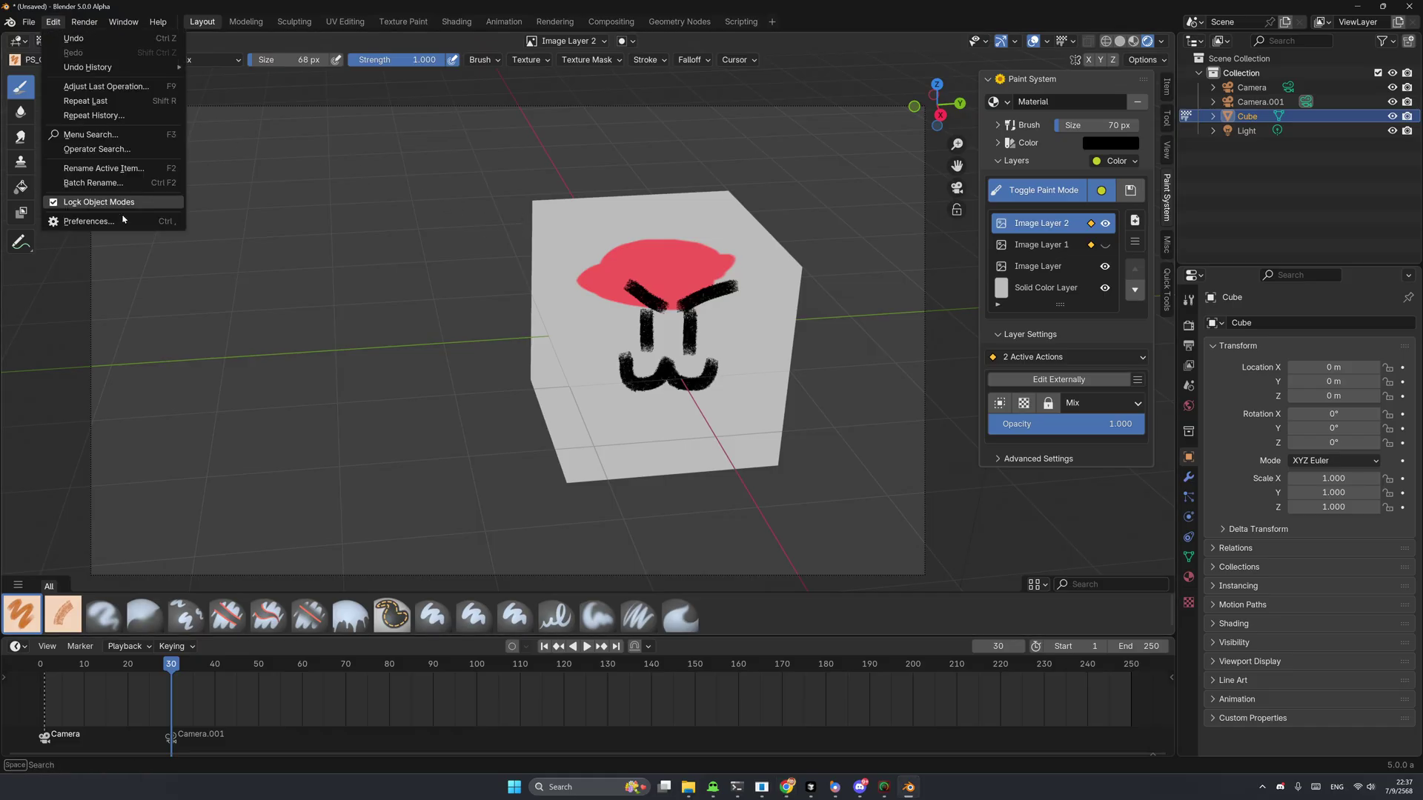
{"action": "left_click", "coordinate": [111, 221]}
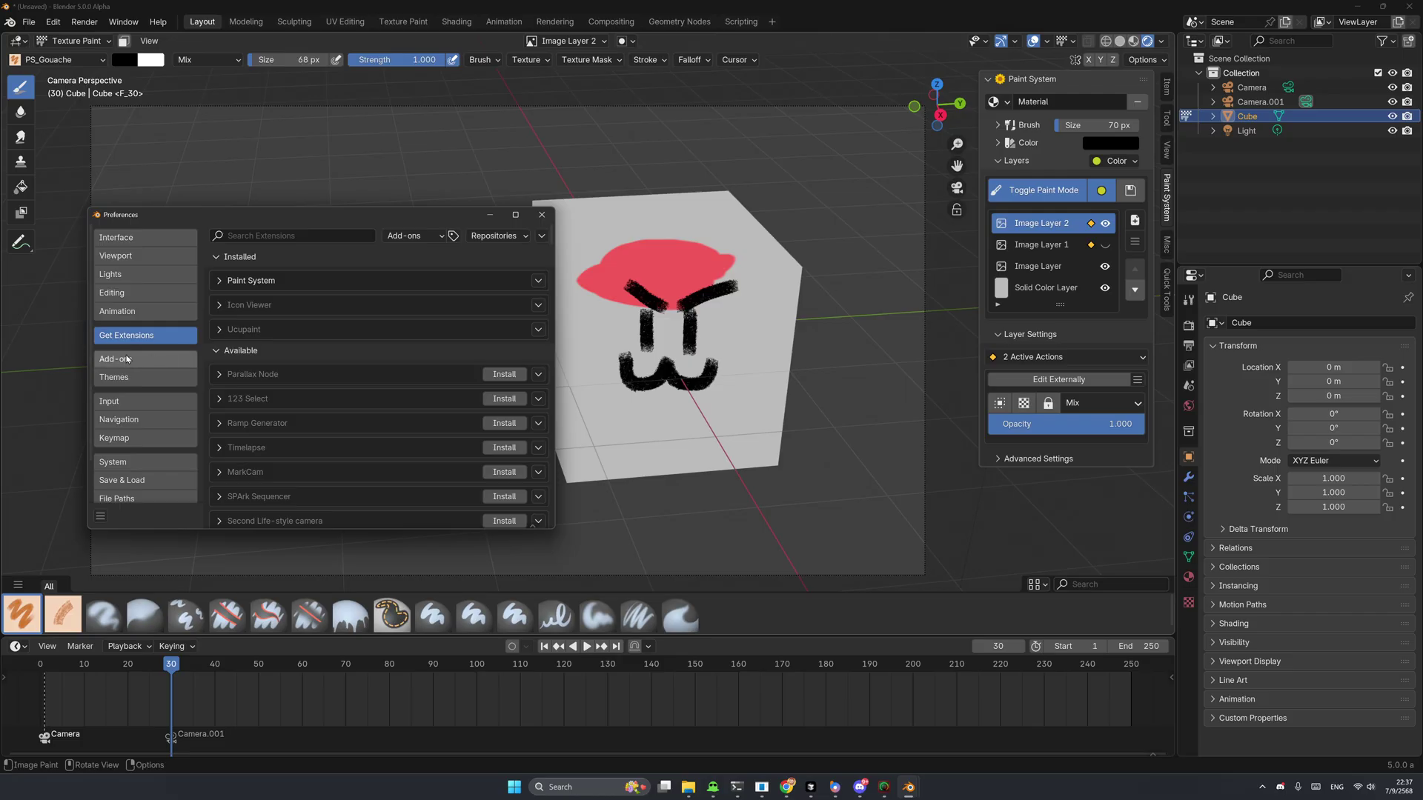
{"action": "left_click", "coordinate": [152, 360]}
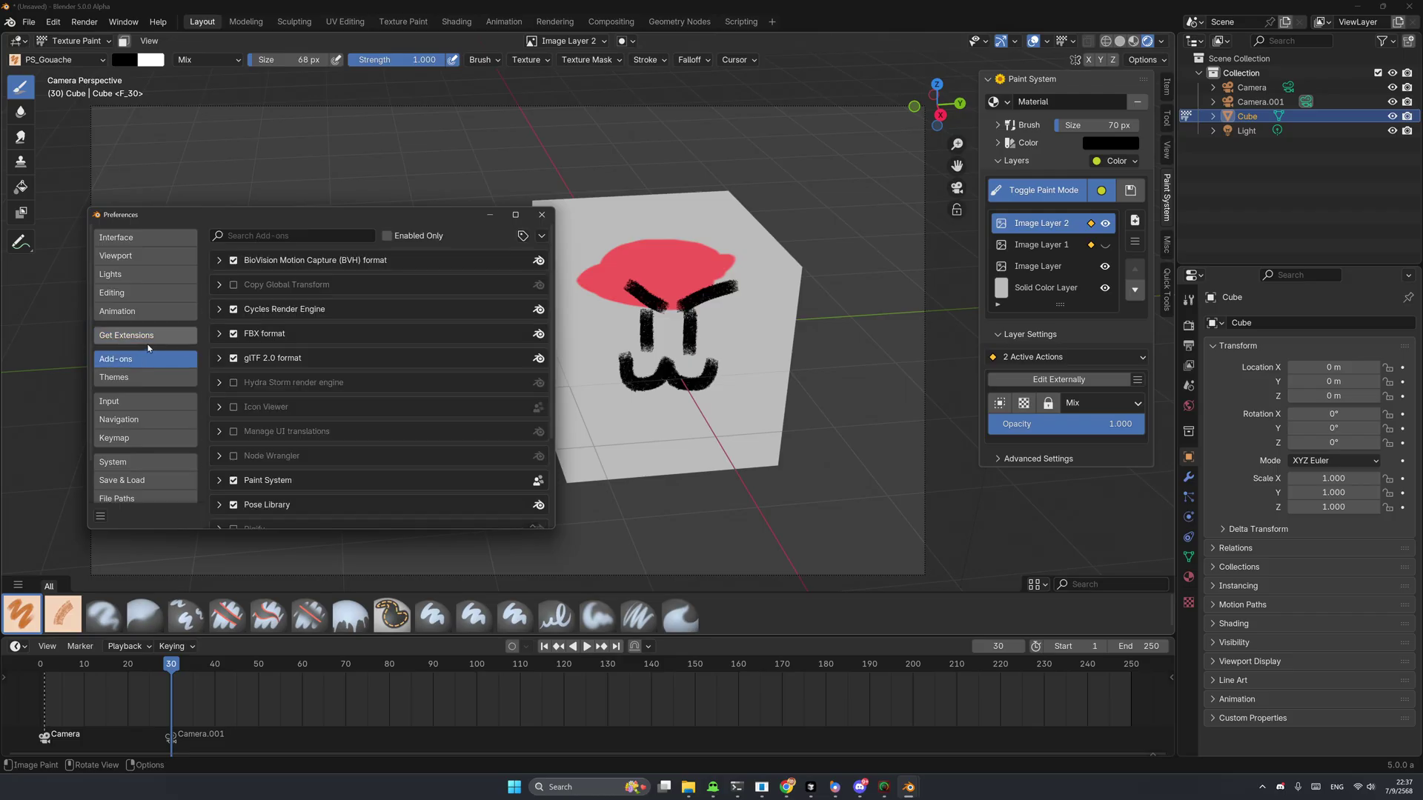
{"action": "left_click", "coordinate": [147, 343]}
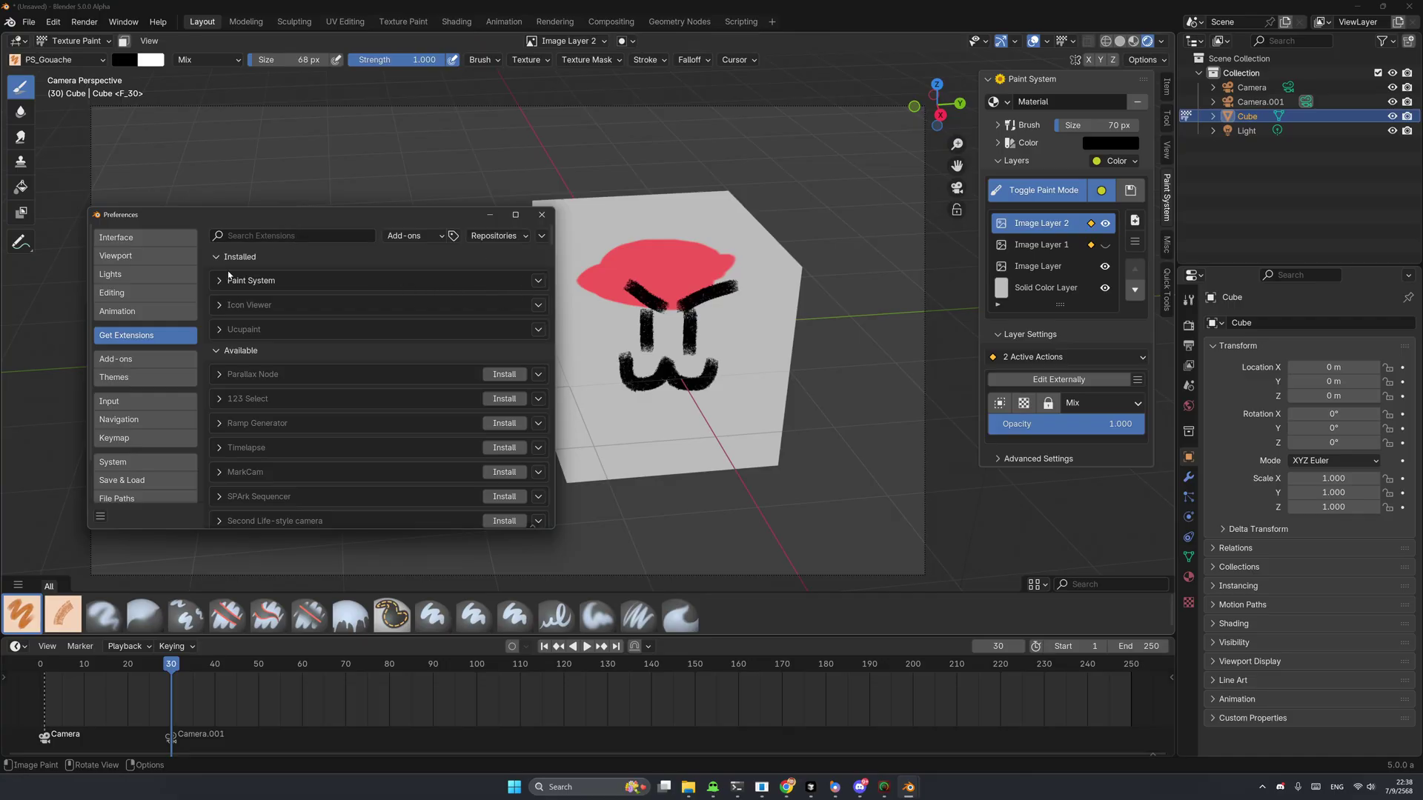
{"action": "left_click", "coordinate": [277, 239]}
{"action": "left_click", "coordinate": [269, 262]}
Step: Close Preferences and scrub from frame 1 to frame 30, where Image Layer 2's angry eyebrowed face shows
{"action": "scroll", "coordinate": [422, 349], "scroll_direction": "down", "scroll_amount": 5}
{"action": "scroll", "coordinate": [423, 352], "scroll_direction": "up", "scroll_amount": 5}
{"action": "left_click", "coordinate": [539, 219]}
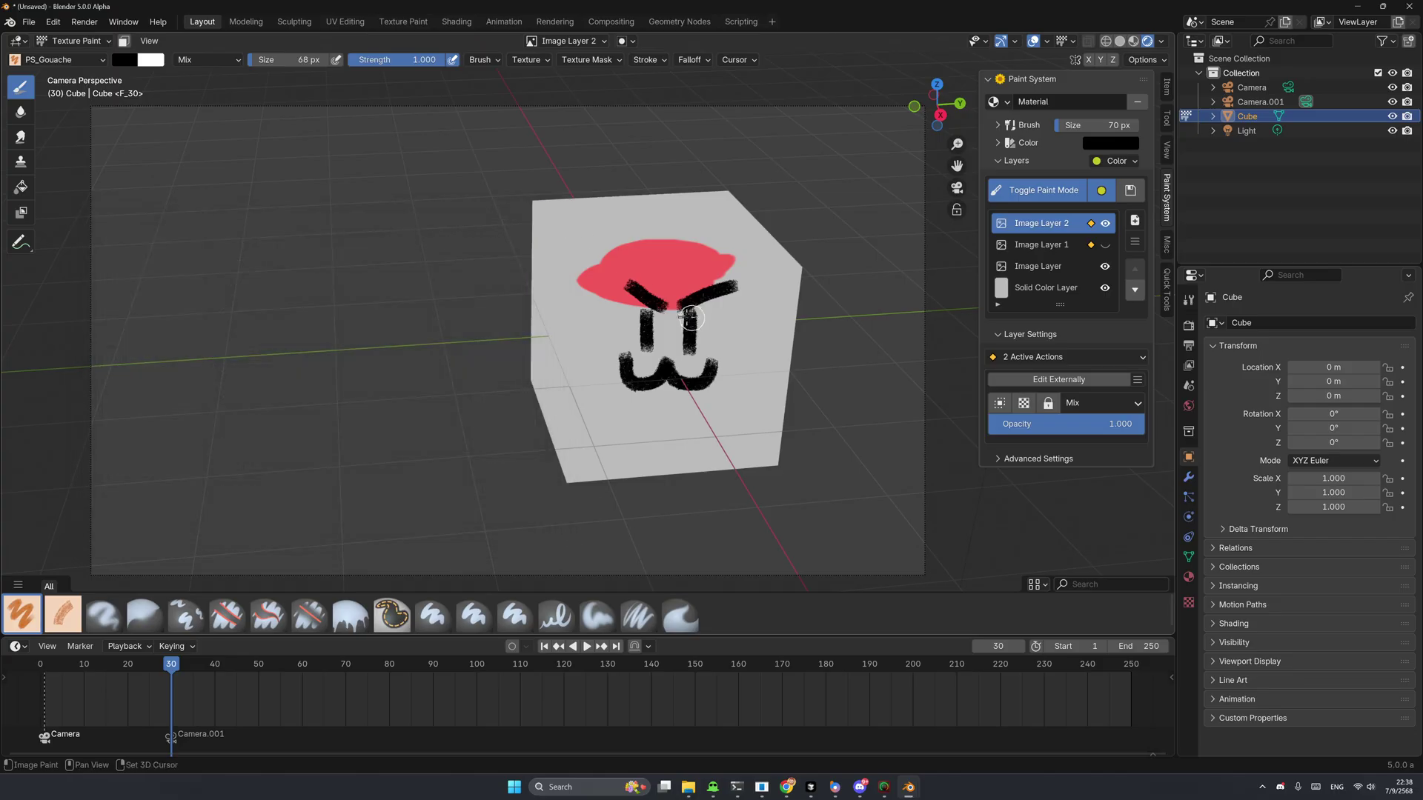
{"action": "middle_click_drag", "start_coordinate": [686, 320], "coordinate": [643, 309], "text": "shift"}
{"action": "mouse_move", "coordinate": [172, 669]}
{"action": "left_mouse_down"}
{"action": "mouse_move", "coordinate": [46, 675]}
{"action": "mouse_move", "coordinate": [205, 677]}
{"action": "mouse_move", "coordinate": [172, 679]}
{"action": "left_mouse_up"}
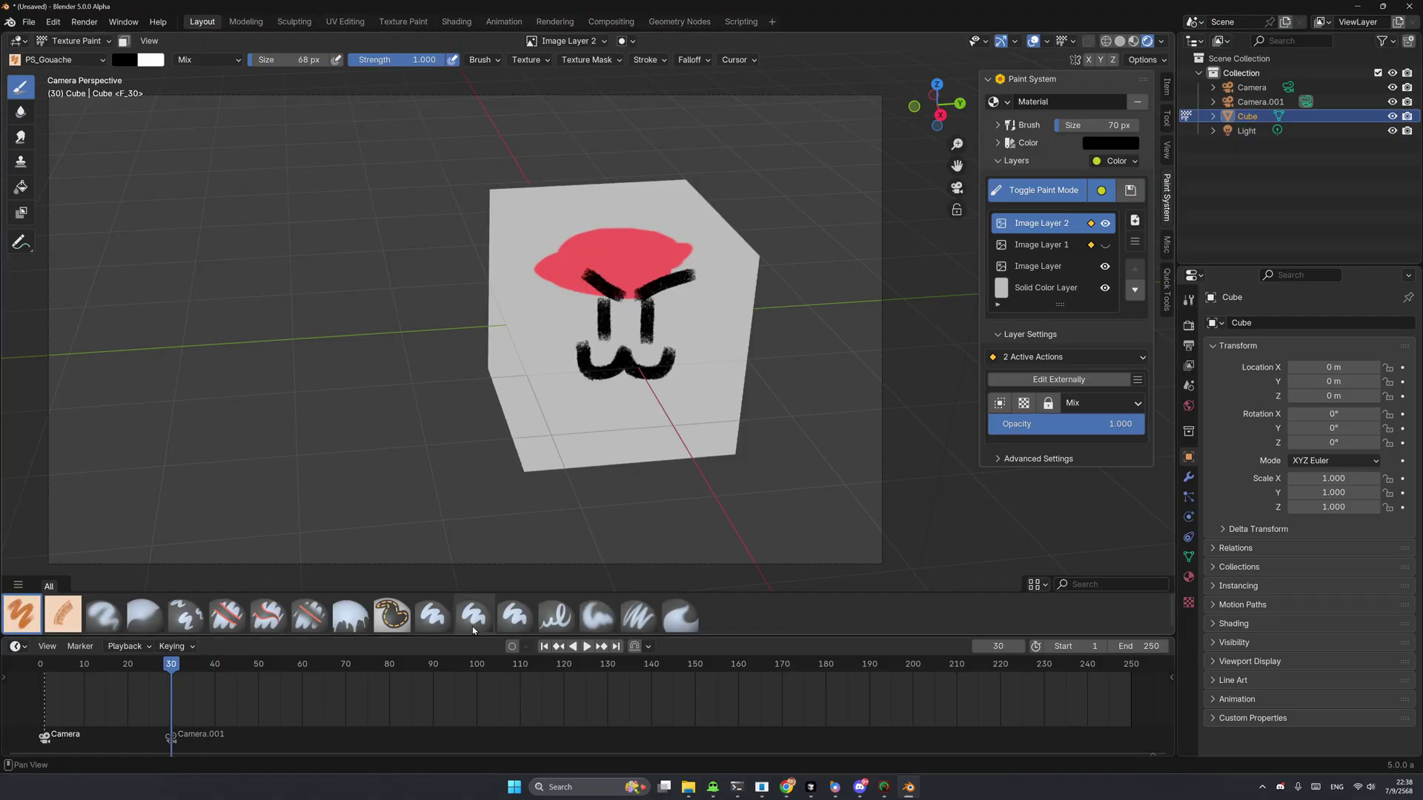